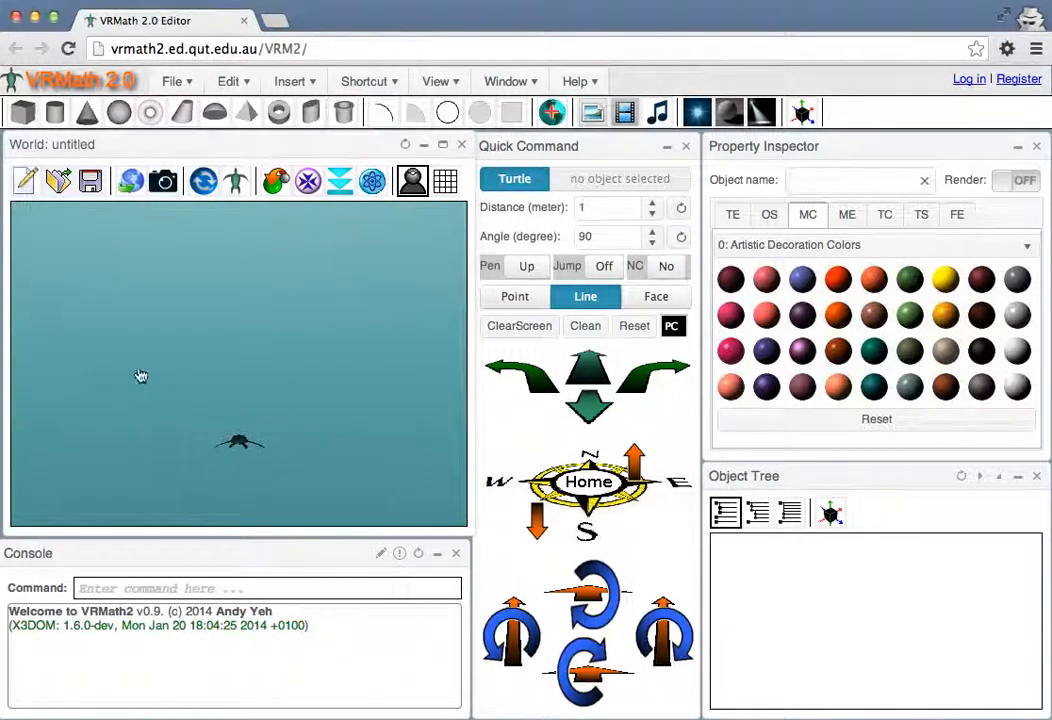
Display the grid in the 3D world around the turtle
{"action": "left_click", "coordinate": [196, 354]}
{"action": "left_click_drag", "start_coordinate": [196, 354], "coordinate": [215, 369]}
{"action": "left_click", "coordinate": [347, 432]}
{"action": "mouse_move", "coordinate": [347, 432]}
{"action": "left_mouse_down"}
{"action": "mouse_move", "coordinate": [343, 423]}
{"action": "mouse_move", "coordinate": [286, 430]}
{"action": "mouse_move", "coordinate": [336, 420]}
{"action": "mouse_move", "coordinate": [337, 438]}
{"action": "mouse_move", "coordinate": [282, 434]}
{"action": "mouse_move", "coordinate": [157, 352]}
{"action": "mouse_move", "coordinate": [396, 401]}
{"action": "mouse_move", "coordinate": [284, 416]}
{"action": "mouse_move", "coordinate": [331, 426]}
{"action": "left_mouse_up"}
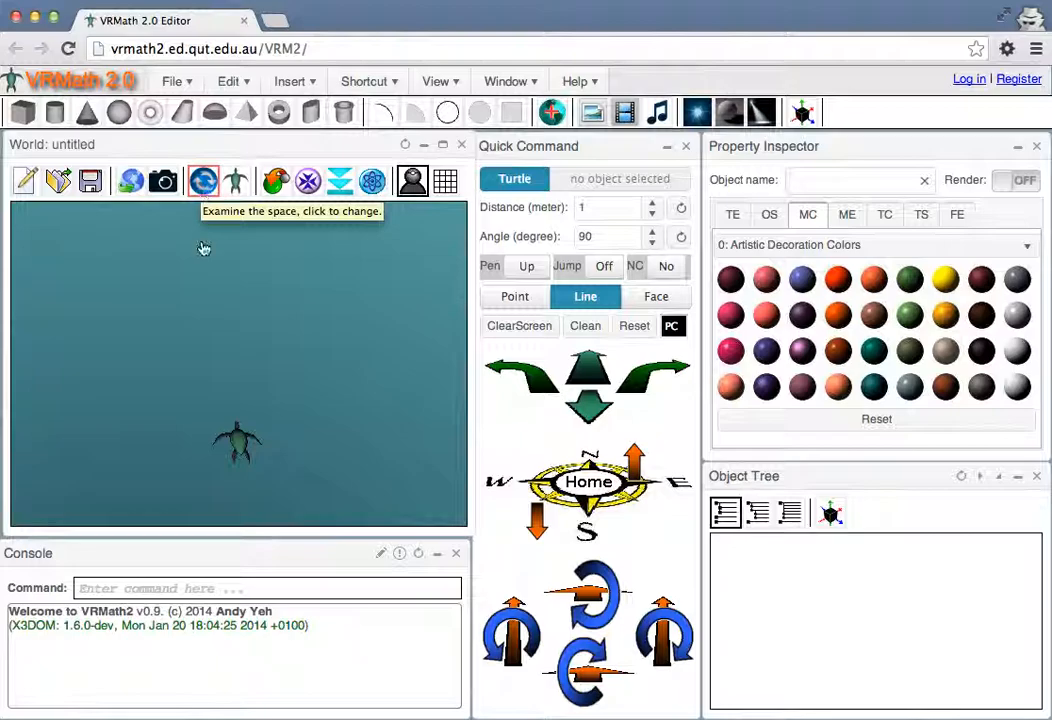
{"action": "left_click_drag", "start_coordinate": [329, 375], "coordinate": [370, 340]}
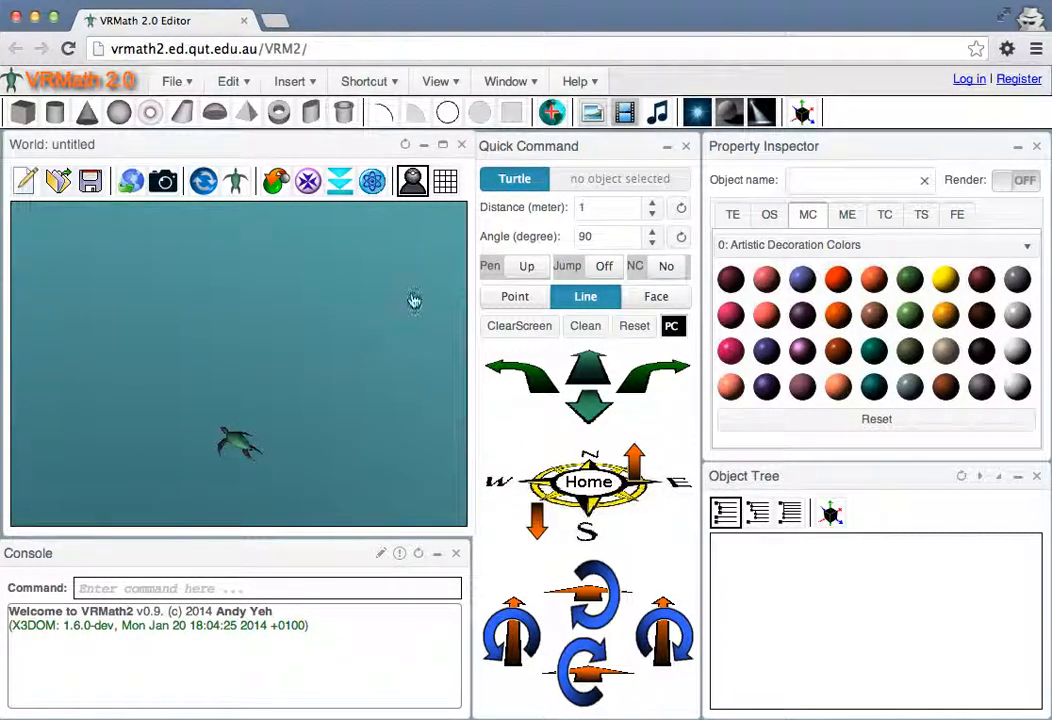
{"action": "left_click", "coordinate": [446, 182]}
{"action": "mouse_move", "coordinate": [333, 416]}
{"action": "left_mouse_down"}
{"action": "mouse_move", "coordinate": [284, 423]}
{"action": "mouse_move", "coordinate": [320, 428]}
{"action": "mouse_move", "coordinate": [317, 376]}
{"action": "mouse_move", "coordinate": [345, 376]}
{"action": "mouse_move", "coordinate": [279, 404]}
{"action": "mouse_move", "coordinate": [322, 399]}
{"action": "mouse_move", "coordinate": [308, 430]}
{"action": "mouse_move", "coordinate": [313, 411]}
{"action": "mouse_move", "coordinate": [333, 411]}
{"action": "mouse_move", "coordinate": [317, 399]}
{"action": "mouse_move", "coordinate": [328, 403]}
{"action": "left_mouse_up"}
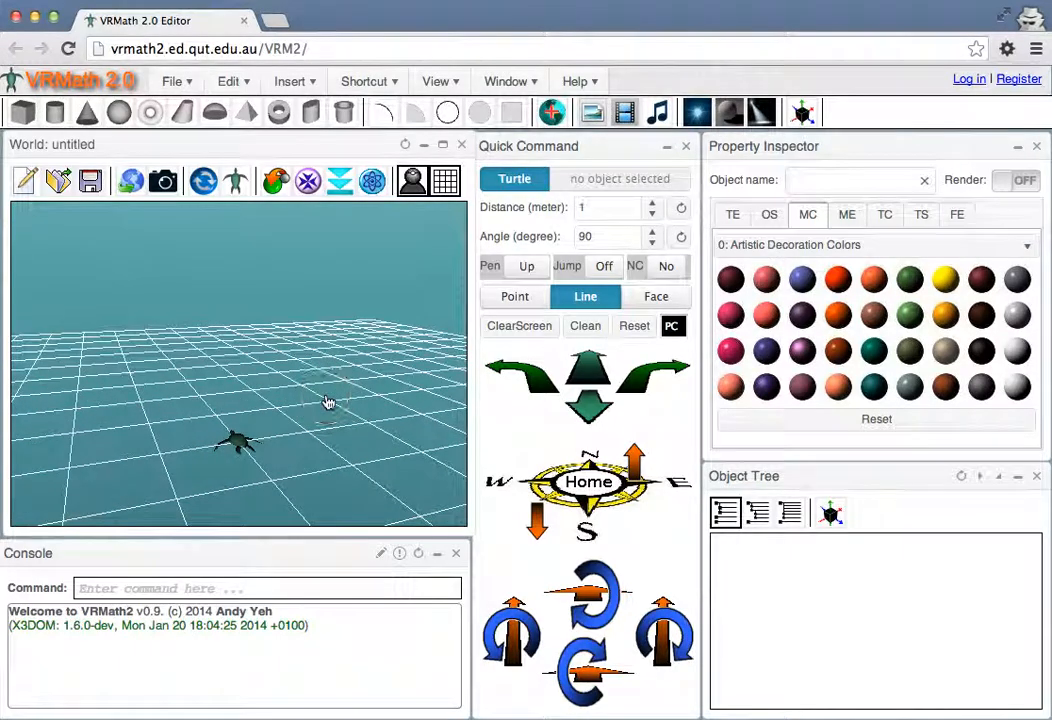
Examine the turtle and grid from different angles, positions and distances using the examine navigation mode
{"action": "left_click", "coordinate": [205, 187]}
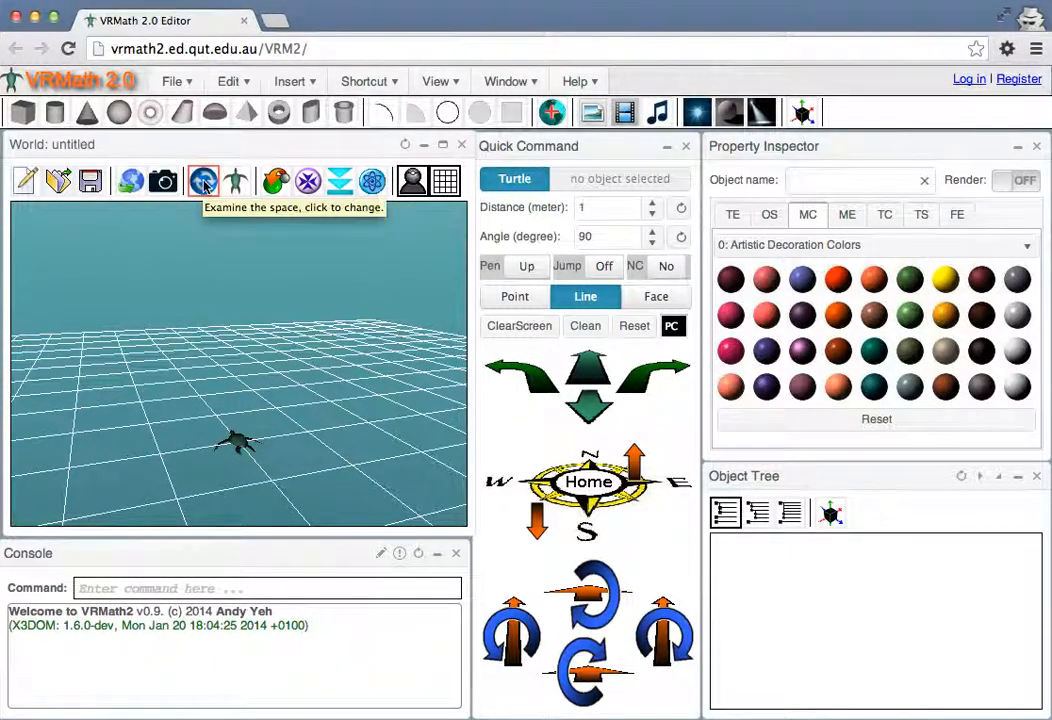
{"action": "left_click", "coordinate": [205, 187]}
{"action": "mouse_move", "coordinate": [265, 437]}
{"action": "left_mouse_down"}
{"action": "mouse_move", "coordinate": [282, 422]}
{"action": "mouse_move", "coordinate": [249, 446]}
{"action": "left_mouse_up"}
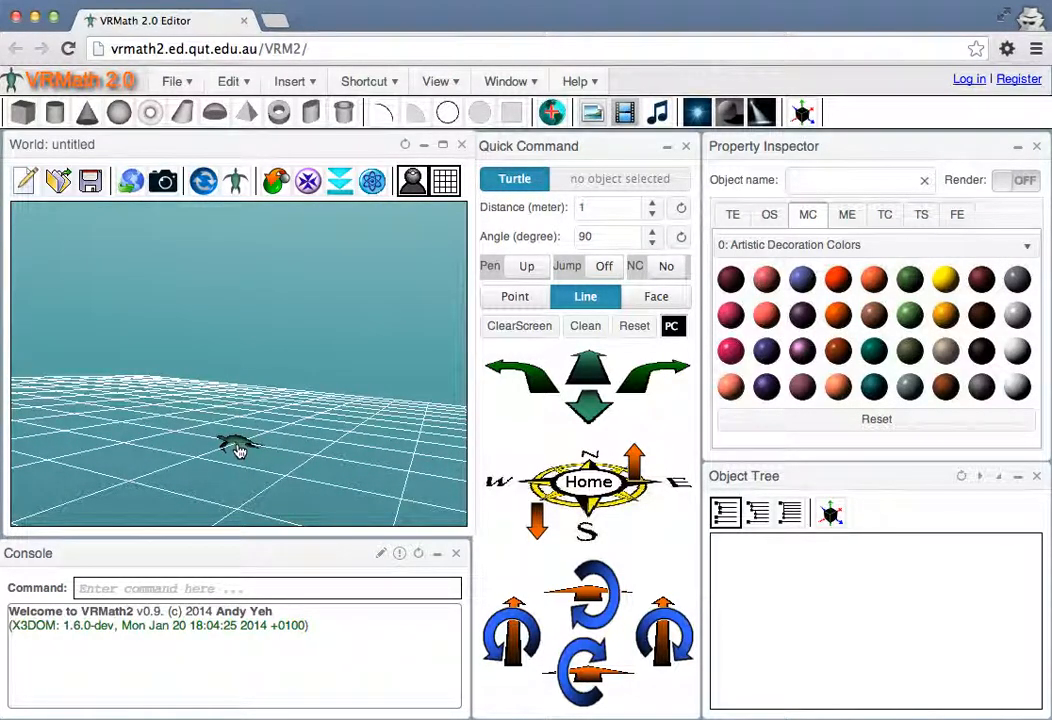
{"action": "left_click_drag", "start_coordinate": [313, 448], "coordinate": [355, 415]}
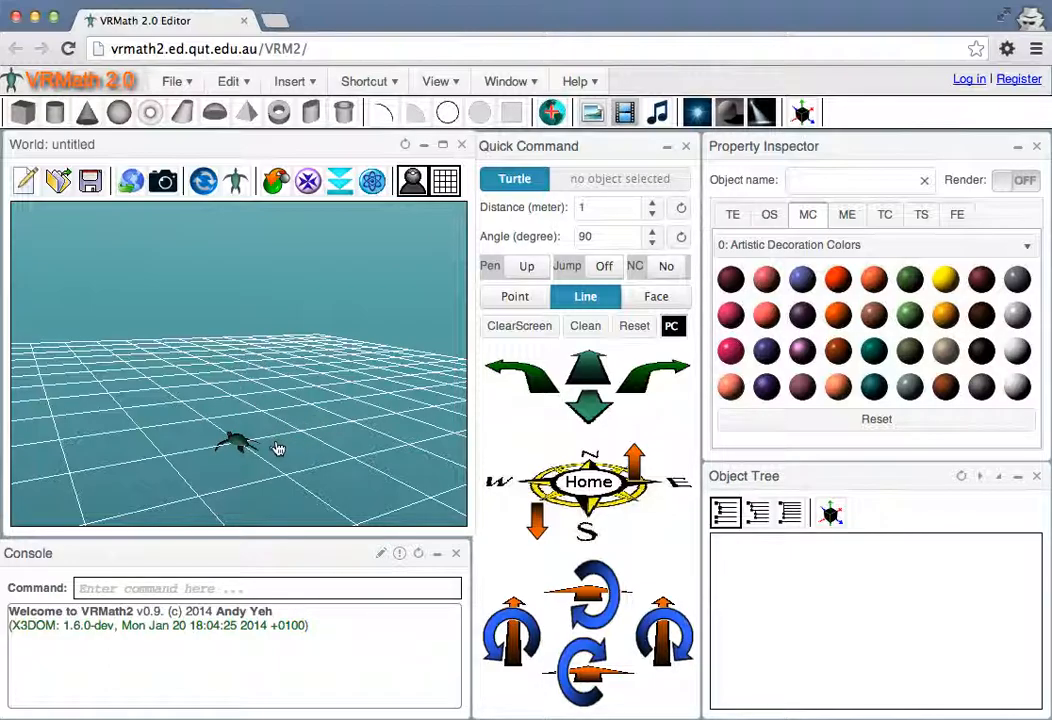
{"action": "mouse_move", "coordinate": [278, 445]}
{"action": "left_mouse_down"}
{"action": "mouse_move", "coordinate": [282, 425]}
{"action": "mouse_move", "coordinate": [286, 434]}
{"action": "mouse_move", "coordinate": [257, 438]}
{"action": "mouse_move", "coordinate": [300, 438]}
{"action": "mouse_move", "coordinate": [260, 435]}
{"action": "mouse_move", "coordinate": [293, 427]}
{"action": "mouse_move", "coordinate": [277, 437]}
{"action": "left_mouse_up"}
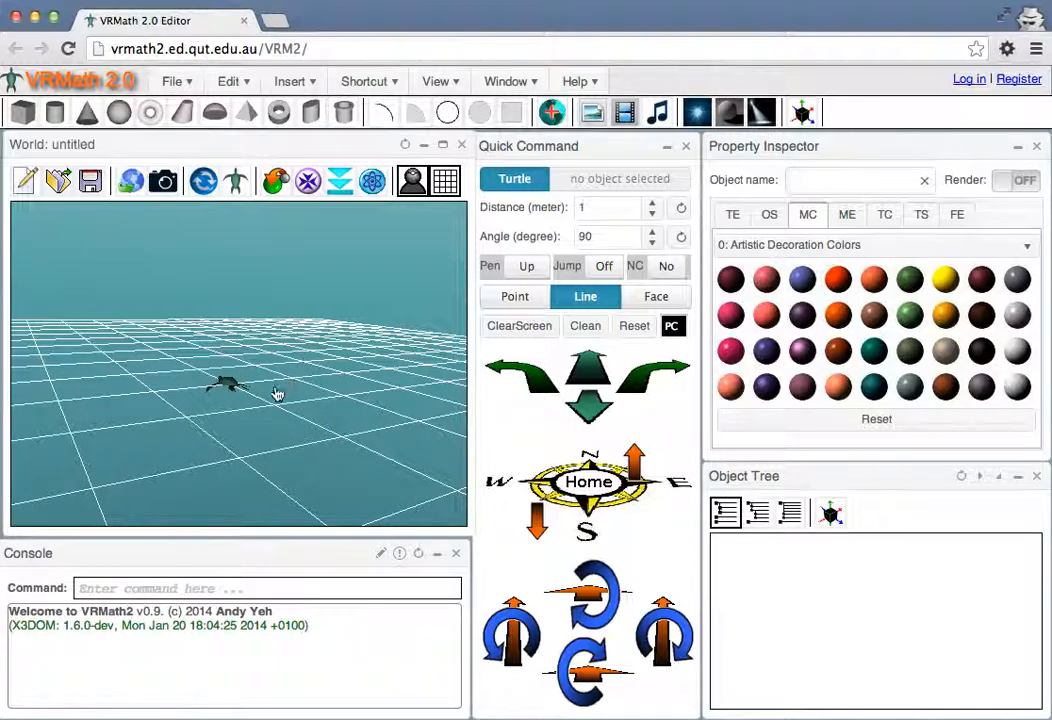
{"action": "left_click_drag", "start_coordinate": [275, 404], "coordinate": [279, 437]}
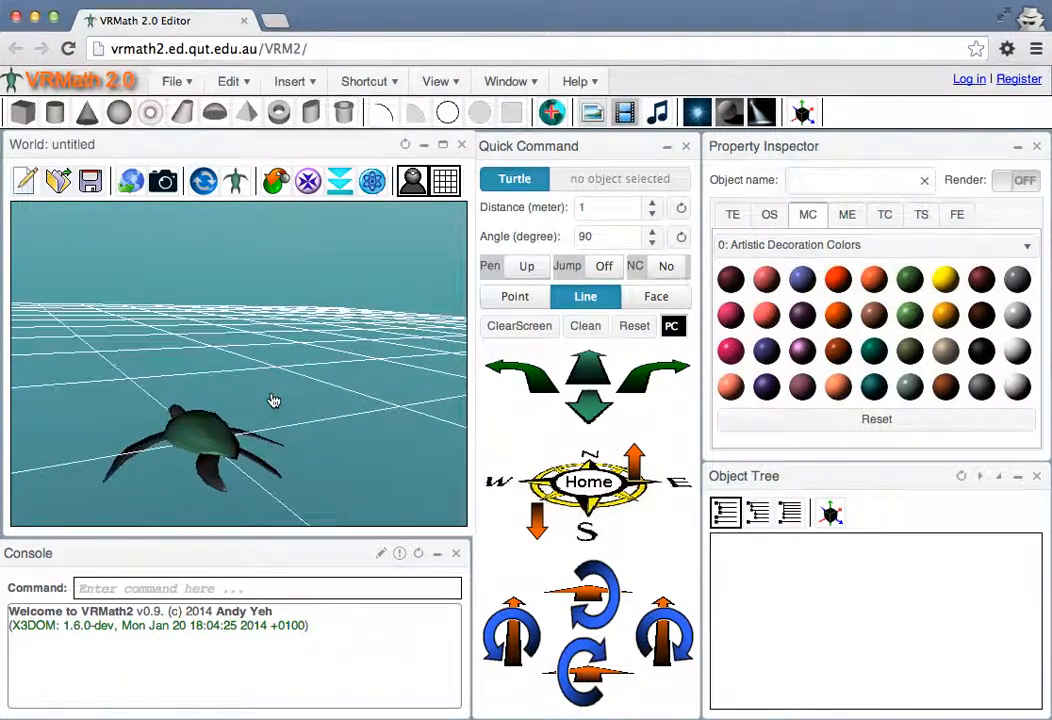
{"action": "mouse_move", "coordinate": [236, 399]}
{"action": "left_mouse_down"}
{"action": "mouse_move", "coordinate": [258, 394]}
{"action": "mouse_move", "coordinate": [216, 403]}
{"action": "mouse_move", "coordinate": [234, 418]}
{"action": "left_mouse_up"}
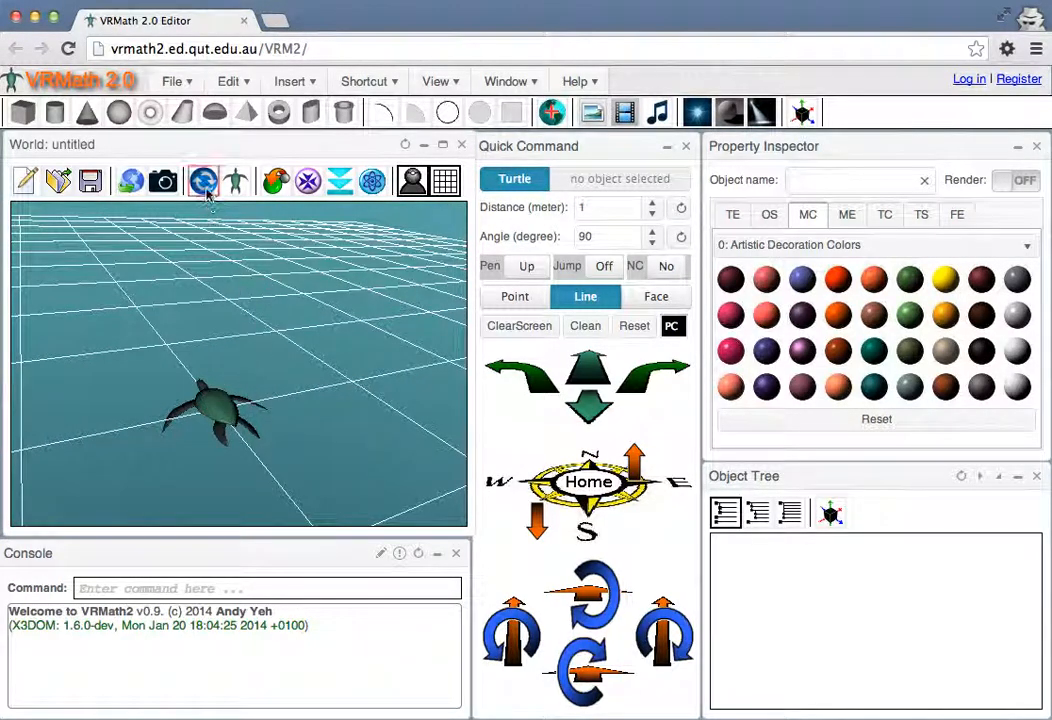
{"action": "left_click_drag", "start_coordinate": [294, 353], "coordinate": [280, 344]}
{"action": "mouse_move", "coordinate": [181, 415]}
{"action": "left_mouse_down"}
{"action": "mouse_move", "coordinate": [208, 407]}
{"action": "mouse_move", "coordinate": [182, 415]}
{"action": "left_mouse_up"}
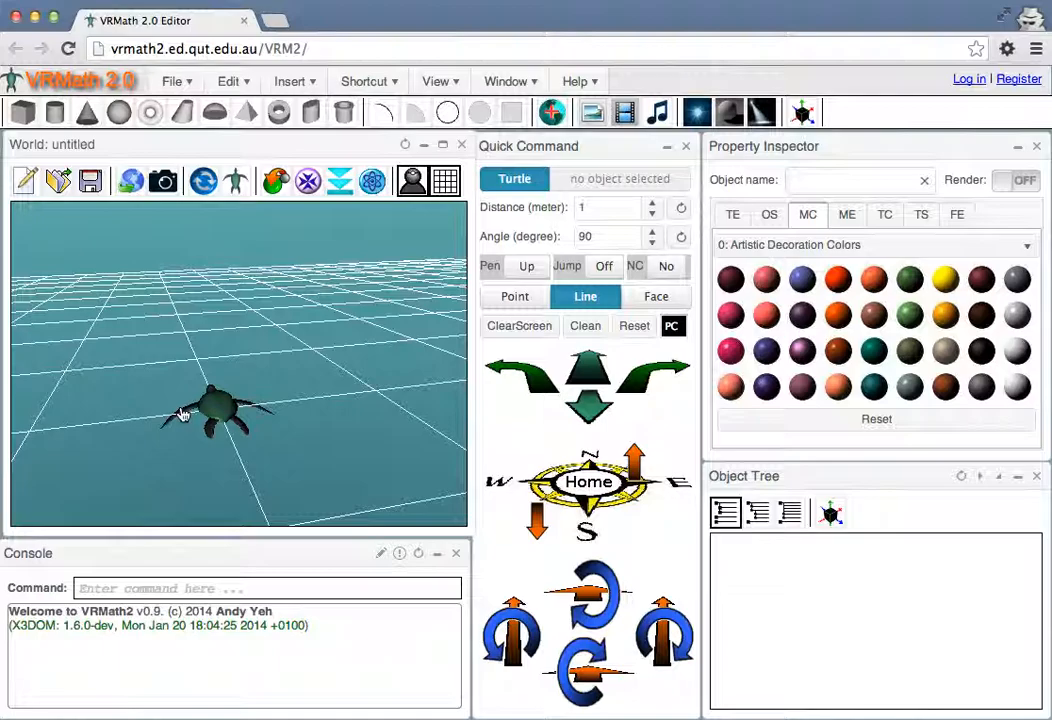
{"action": "left_click_drag", "start_coordinate": [178, 367], "coordinate": [214, 359]}
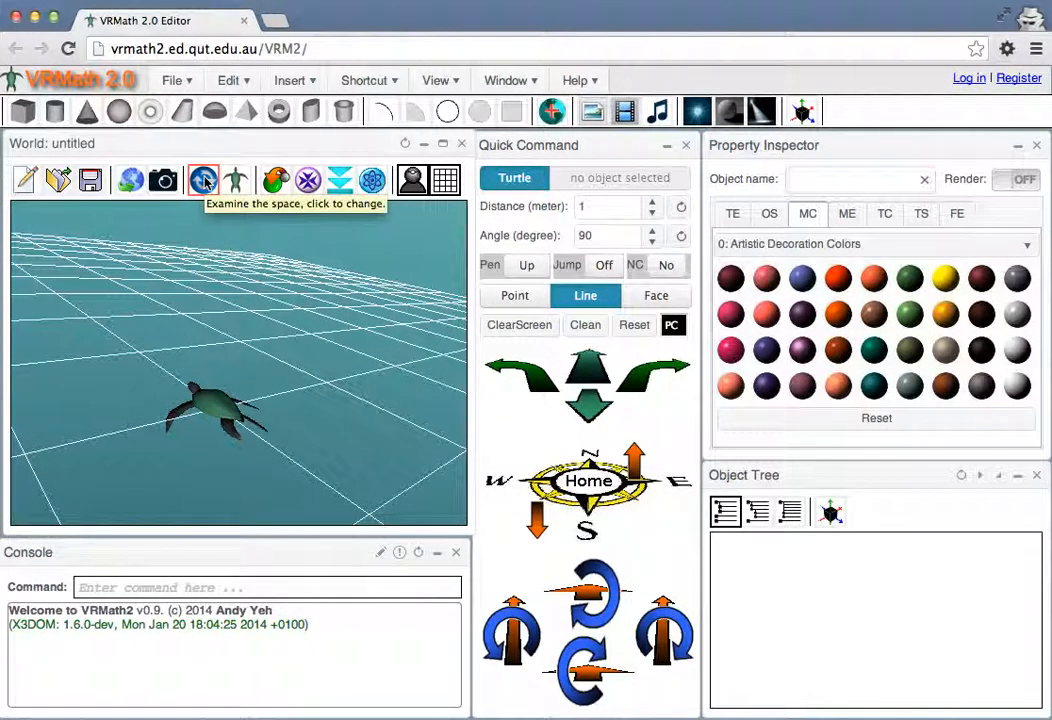
Switch the navigation mode to Walk in space and reset the world to its original viewpoint
{"action": "left_click", "coordinate": [204, 181]}
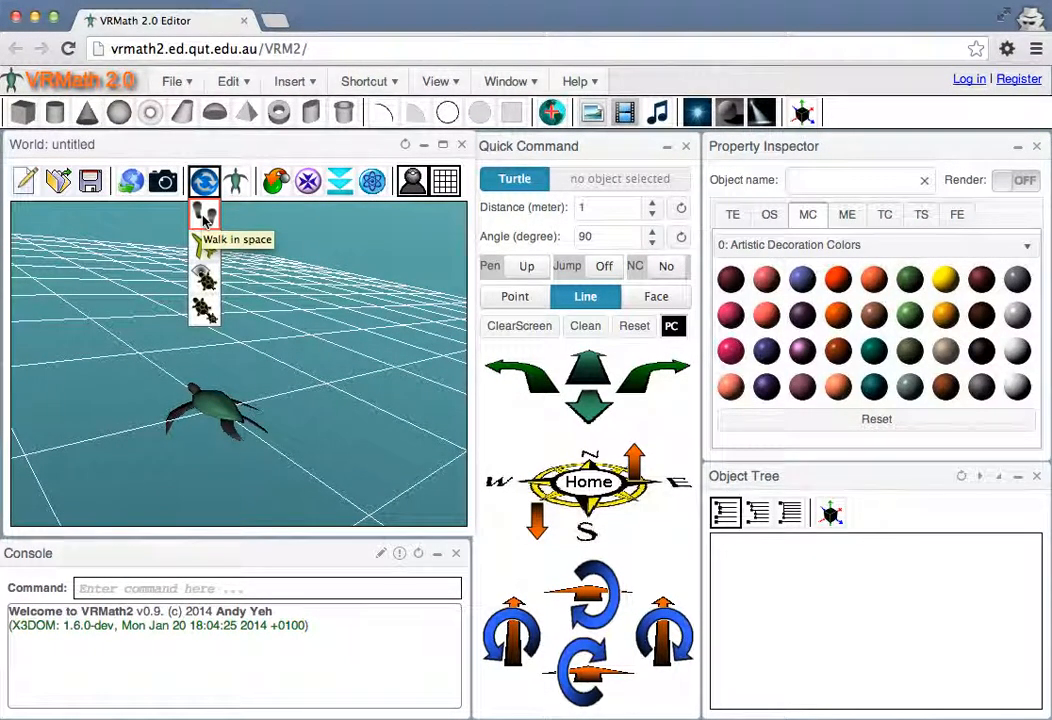
{"action": "left_click", "coordinate": [204, 216]}
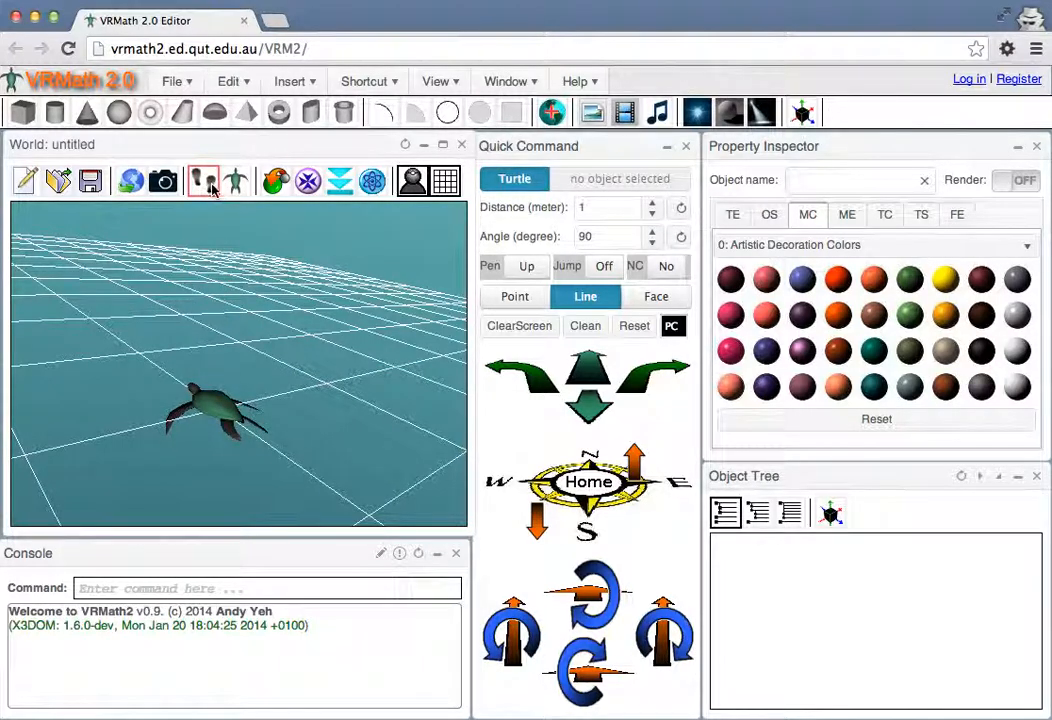
{"action": "left_click", "coordinate": [275, 186]}
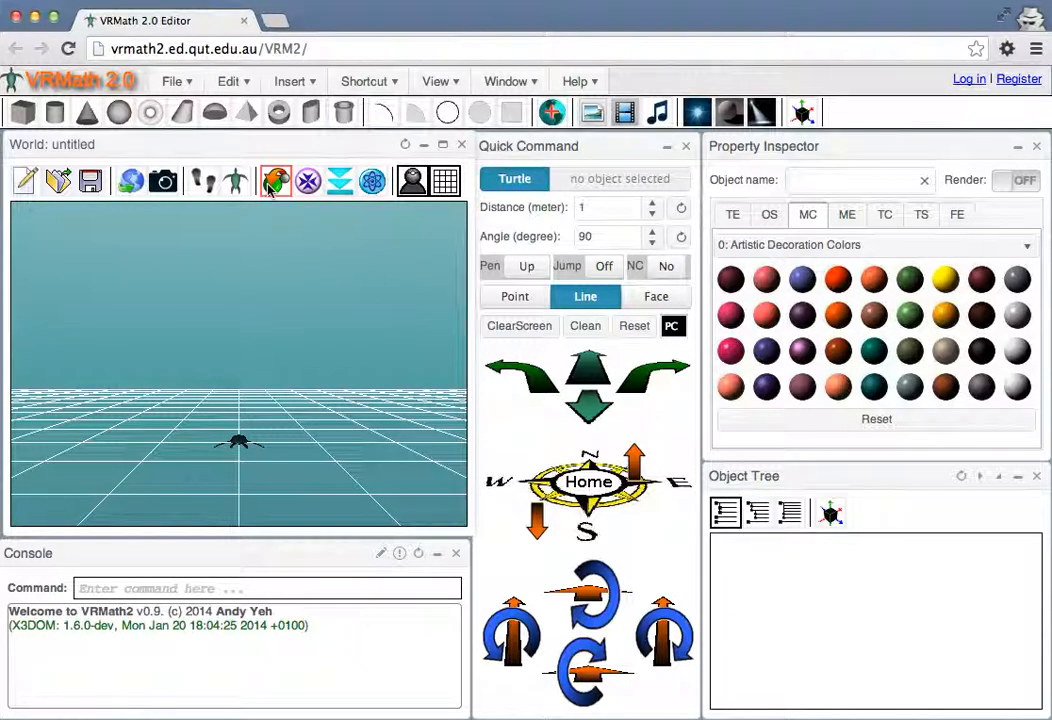
Walk through the gridded world and look at the turtle from other positions
{"action": "left_click_drag", "start_coordinate": [247, 455], "coordinate": [232, 429]}
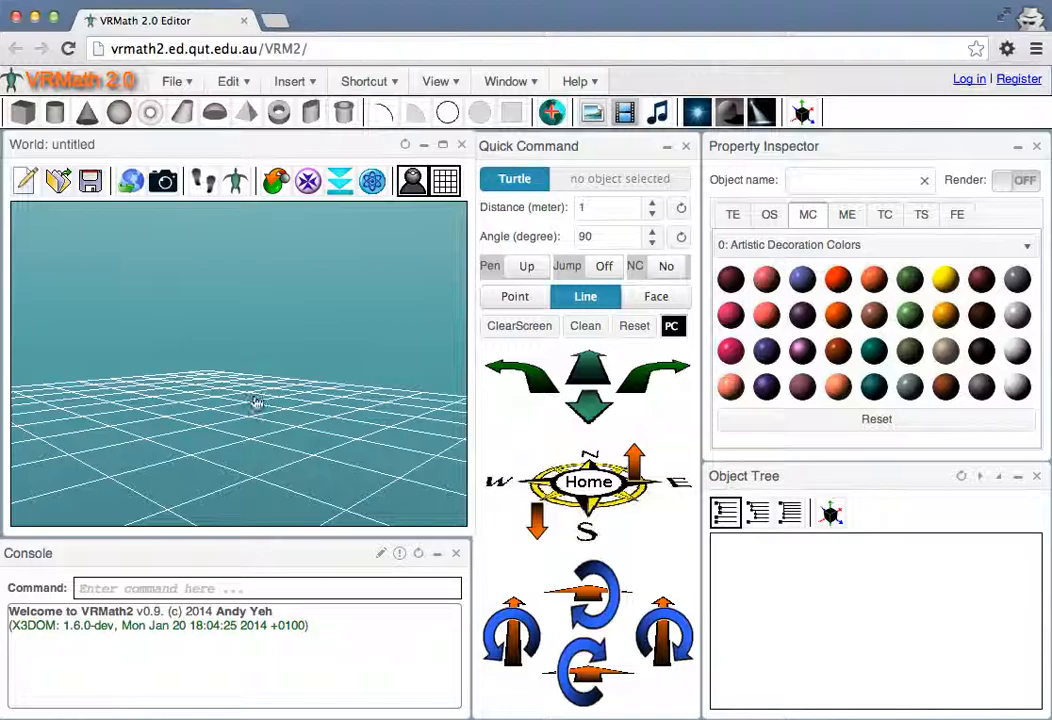
{"action": "left_click_drag", "start_coordinate": [243, 429], "coordinate": [211, 413]}
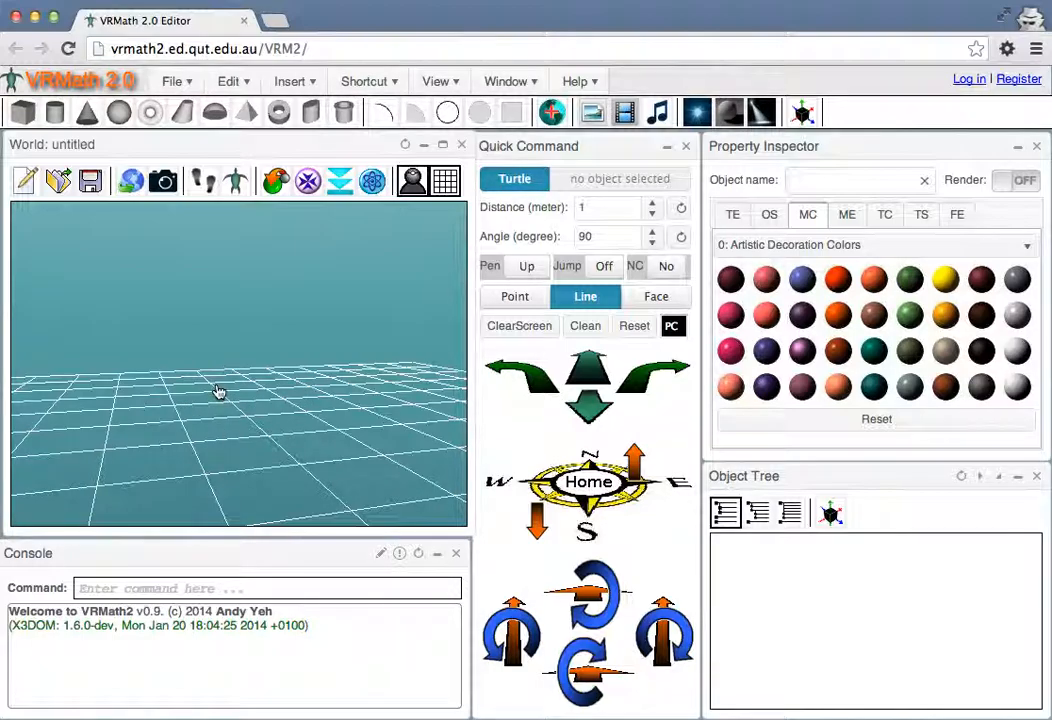
{"action": "mouse_move", "coordinate": [218, 391]}
{"action": "left_mouse_down"}
{"action": "mouse_move", "coordinate": [162, 385]}
{"action": "mouse_move", "coordinate": [204, 389]}
{"action": "left_mouse_up"}
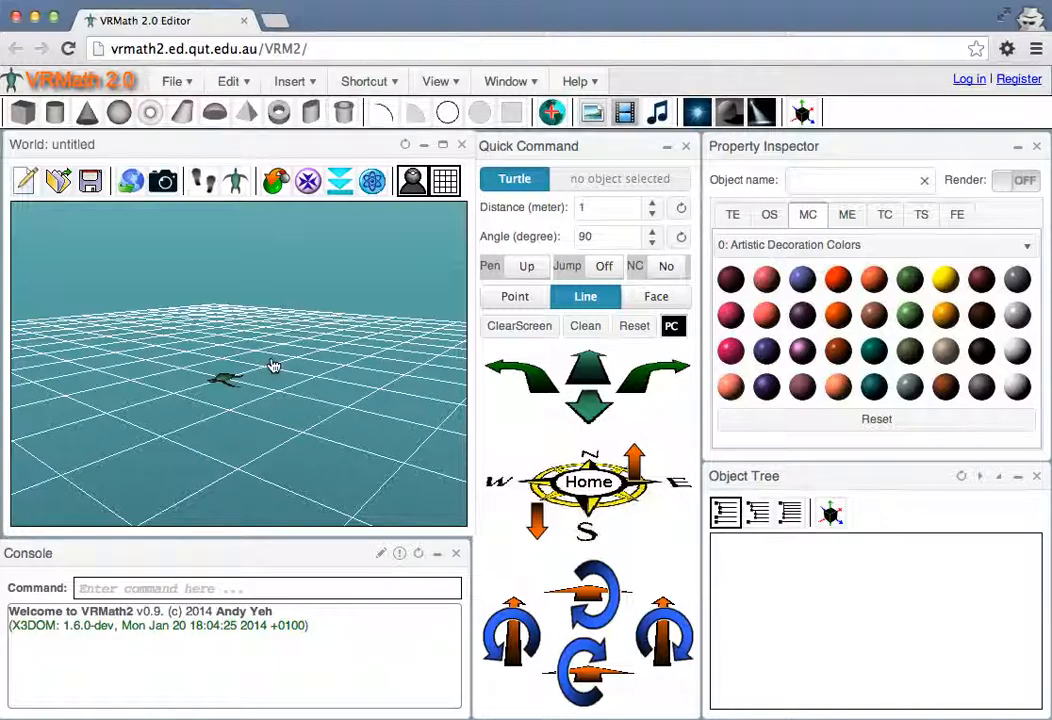
{"action": "left_click_drag", "start_coordinate": [275, 397], "coordinate": [276, 397]}
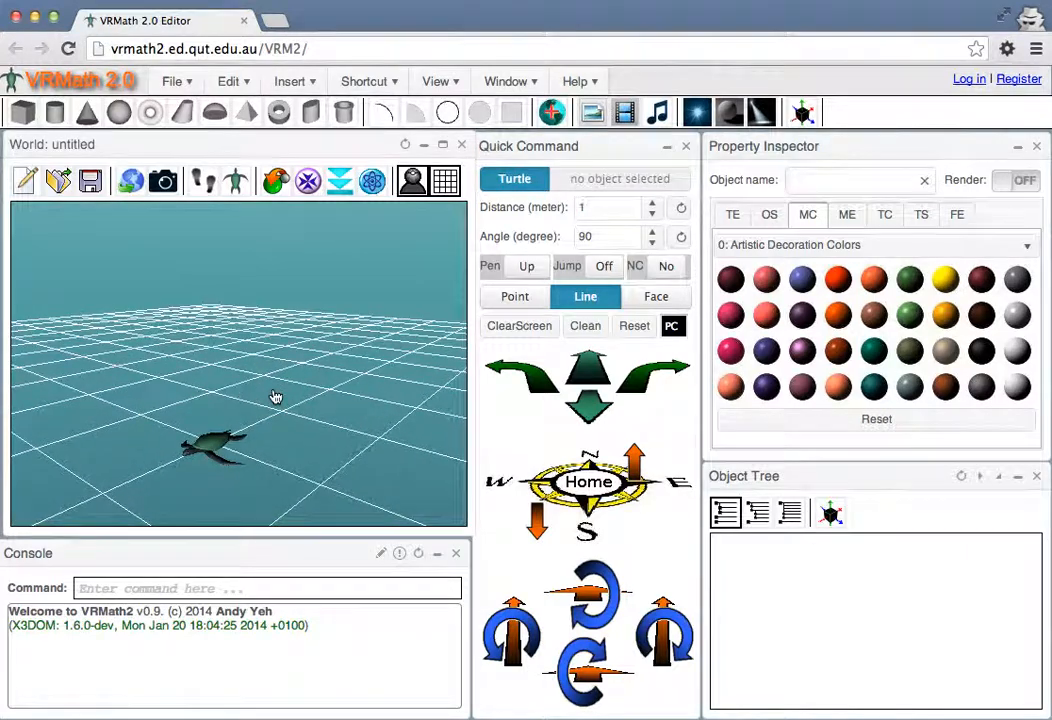
Switch the navigation mode to flying and fly through the world over the grid
{"action": "left_click", "coordinate": [204, 181]}
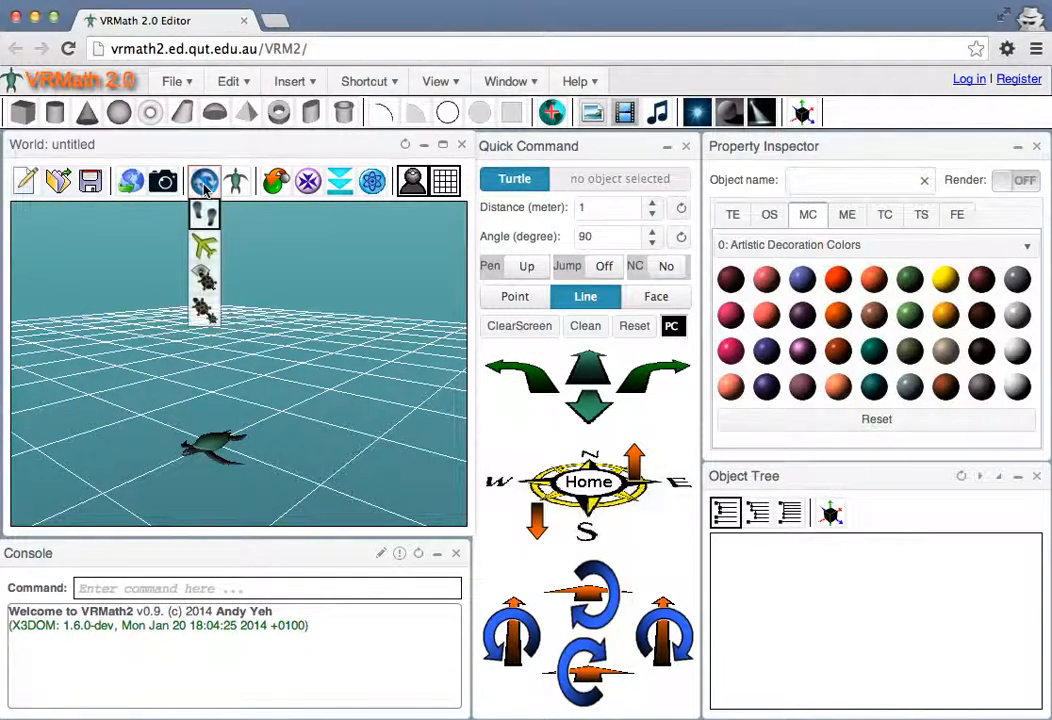
{"action": "left_click", "coordinate": [204, 248]}
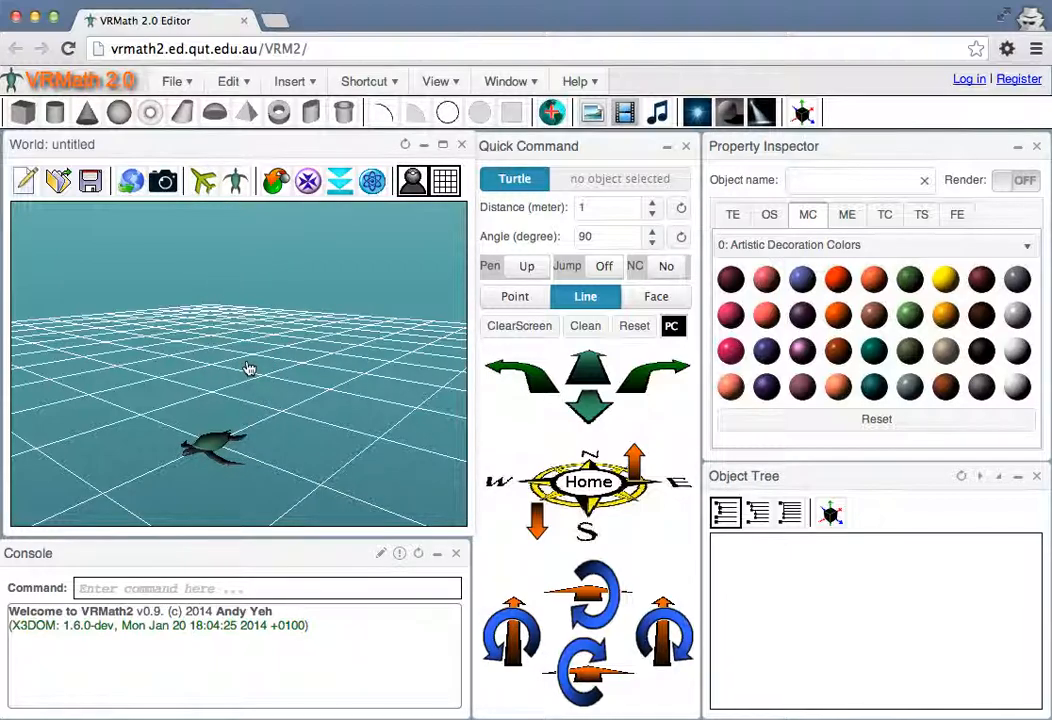
{"action": "left_click_drag", "start_coordinate": [250, 368], "coordinate": [213, 347]}
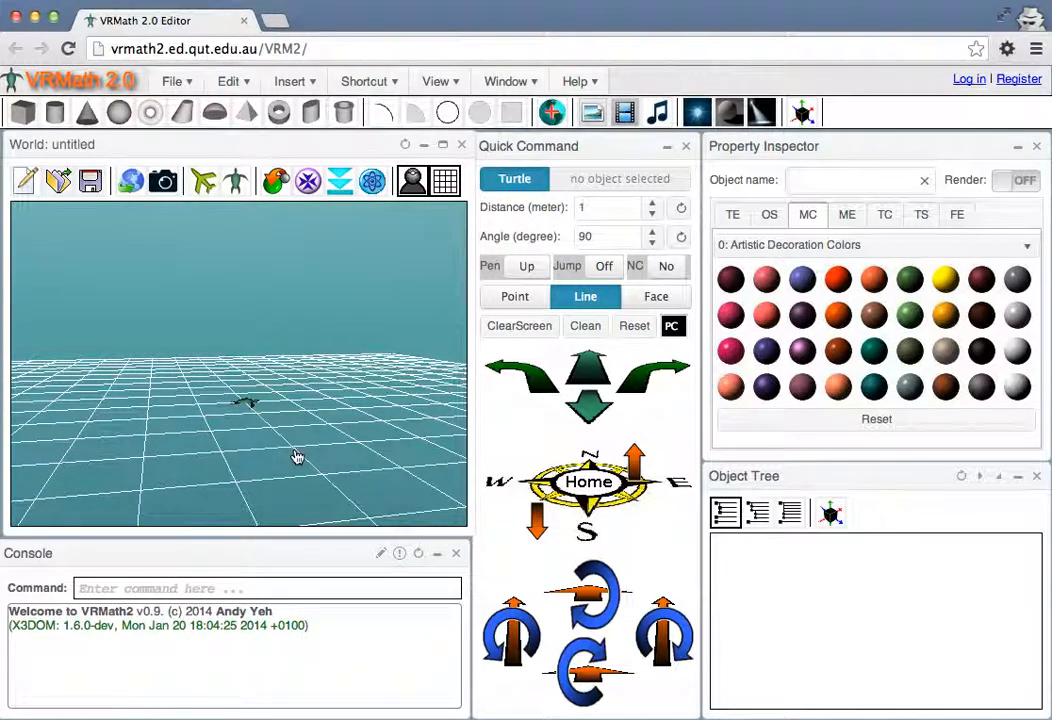
Switch the navigation mode to Following the turtle in space and try to move the view manually
{"action": "left_click", "coordinate": [205, 179]}
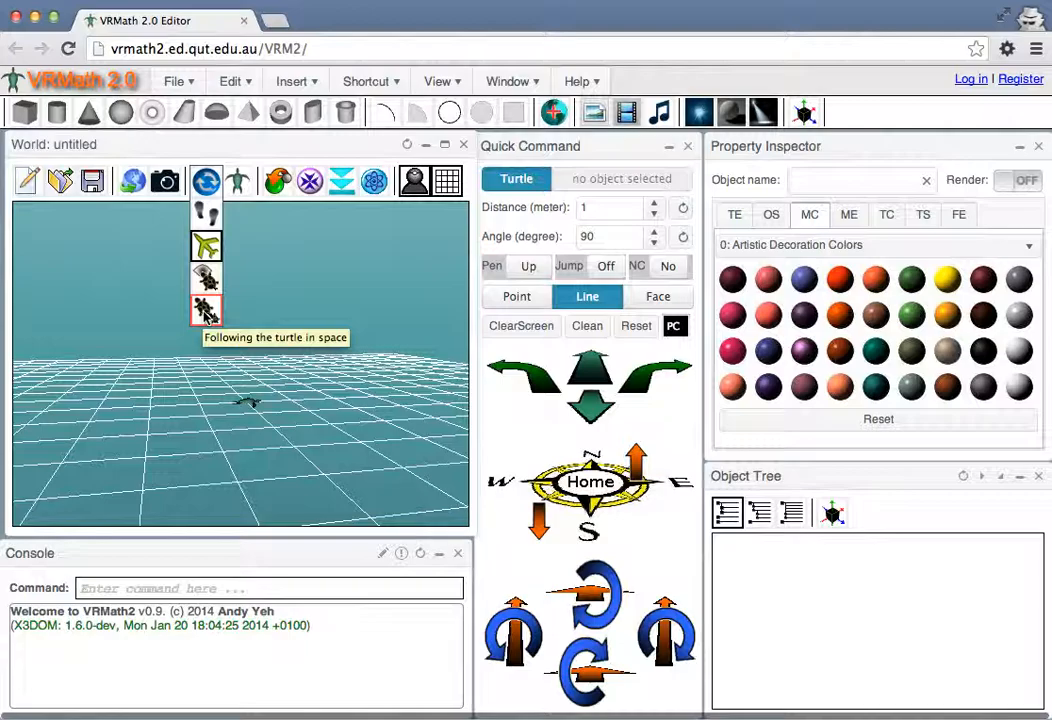
{"action": "left_click", "coordinate": [205, 310]}
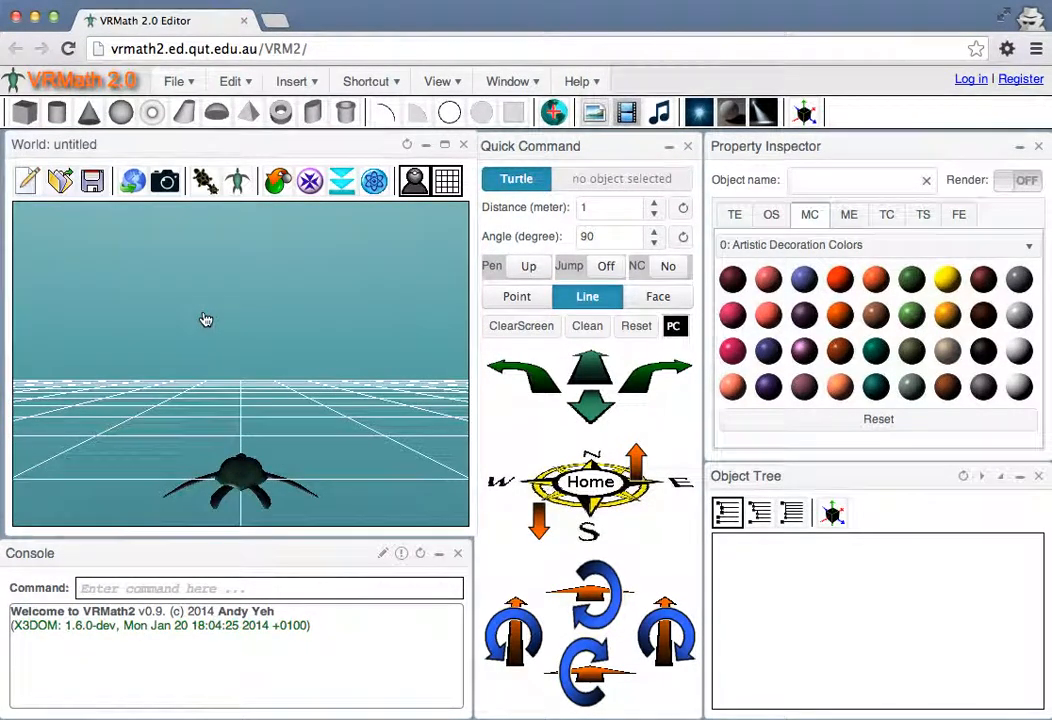
{"action": "left_click", "coordinate": [214, 366]}
{"action": "mouse_move", "coordinate": [213, 361]}
{"action": "left_mouse_down"}
{"action": "mouse_move", "coordinate": [312, 371]}
{"action": "mouse_move", "coordinate": [206, 382]}
{"action": "left_mouse_up"}
{"action": "mouse_move", "coordinate": [206, 382]}
{"action": "left_mouse_down"}
{"action": "mouse_move", "coordinate": [283, 382]}
{"action": "mouse_move", "coordinate": [243, 408]}
{"action": "mouse_move", "coordinate": [190, 332]}
{"action": "left_mouse_up"}
{"action": "mouse_move", "coordinate": [180, 385]}
{"action": "left_mouse_down"}
{"action": "mouse_move", "coordinate": [282, 376]}
{"action": "mouse_move", "coordinate": [153, 312]}
{"action": "mouse_move", "coordinate": [276, 347]}
{"action": "left_mouse_up"}
{"action": "left_click_drag", "start_coordinate": [218, 345], "coordinate": [268, 363]}
Turn the turtle right in 90-degree steps and move it forward 1 meter
{"action": "left_click", "coordinate": [650, 381]}
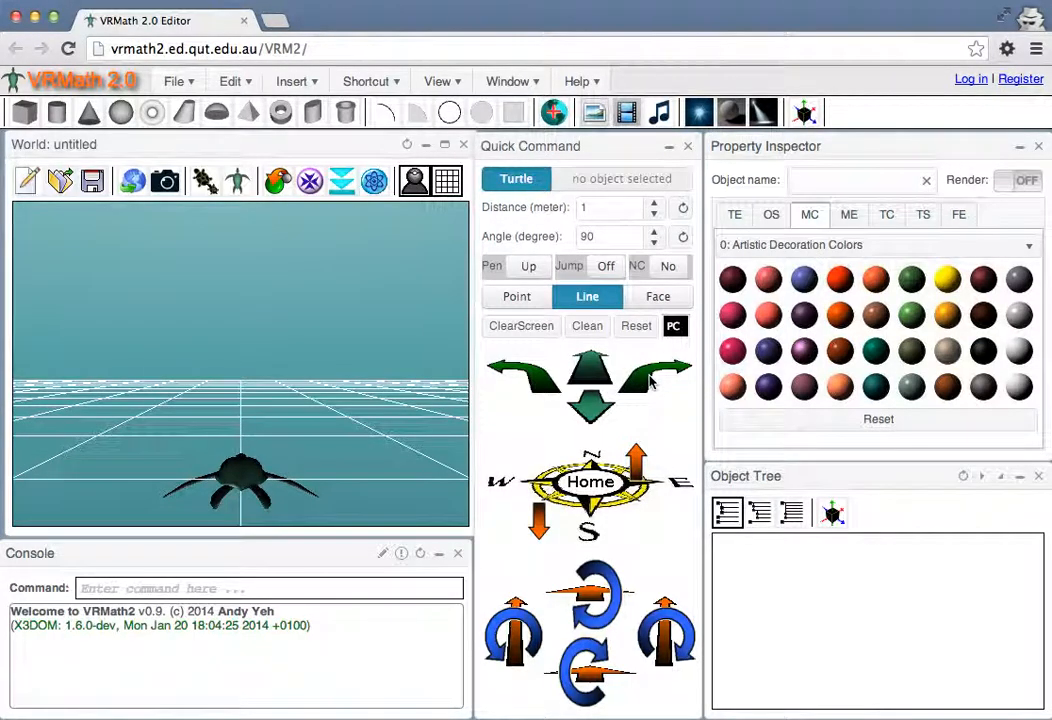
{"action": "left_click", "coordinate": [650, 381]}
{"action": "left_click", "coordinate": [655, 381]}
{"action": "left_click", "coordinate": [653, 380]}
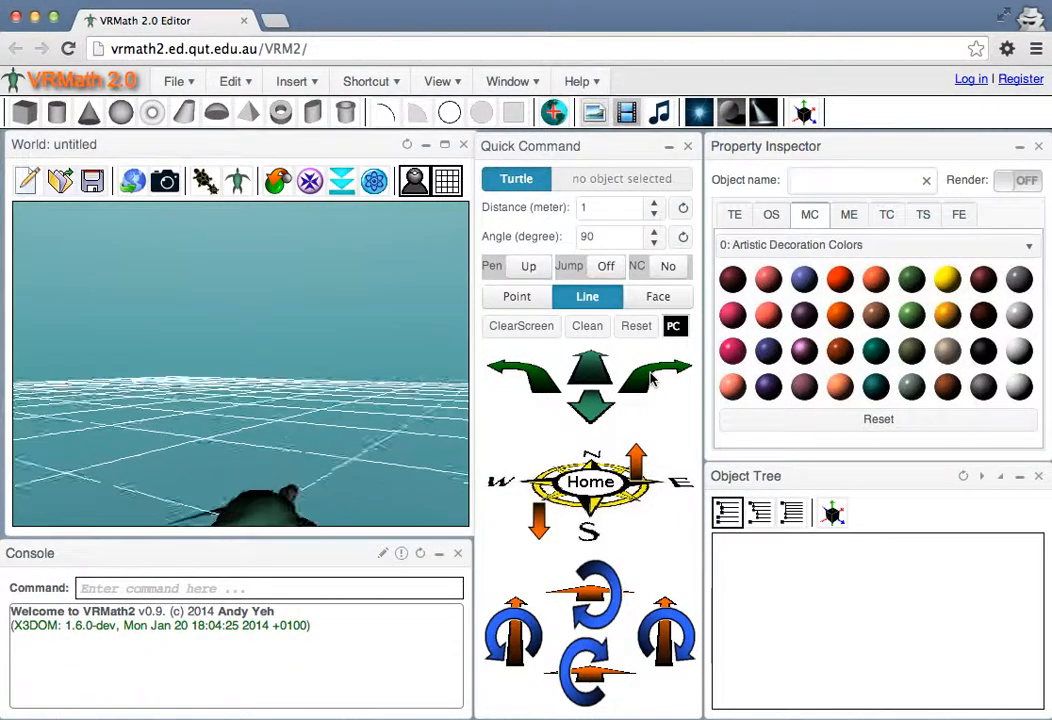
{"action": "left_click", "coordinate": [596, 370]}
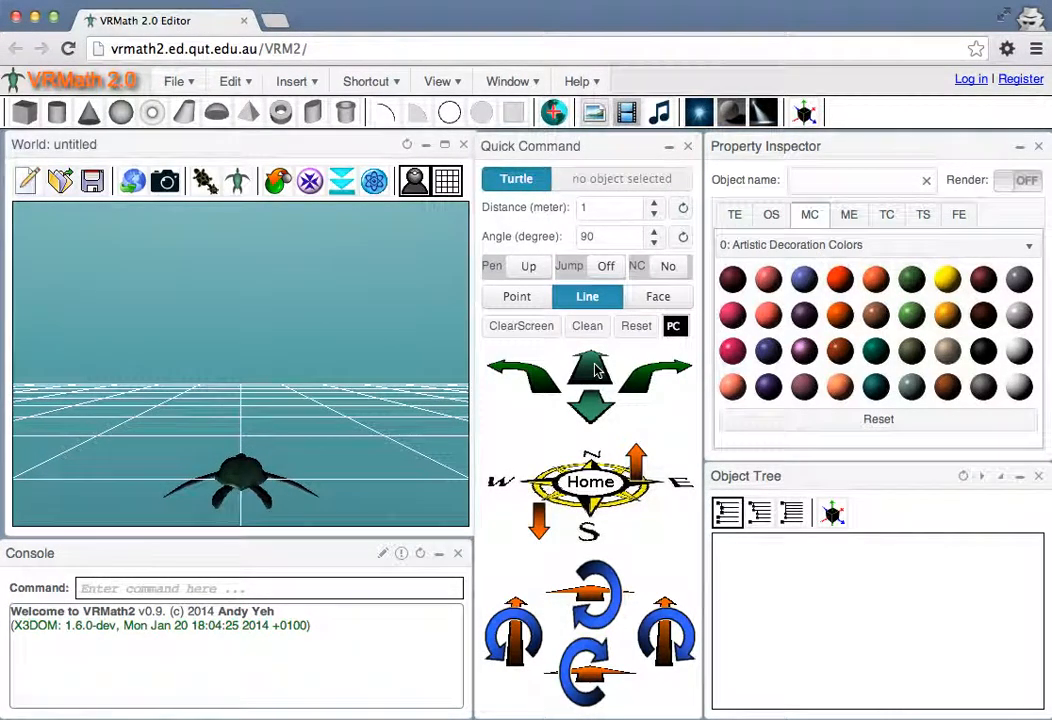
Pitch the turtle's nose up in two 90-degree steps
{"action": "left_click", "coordinate": [592, 586]}
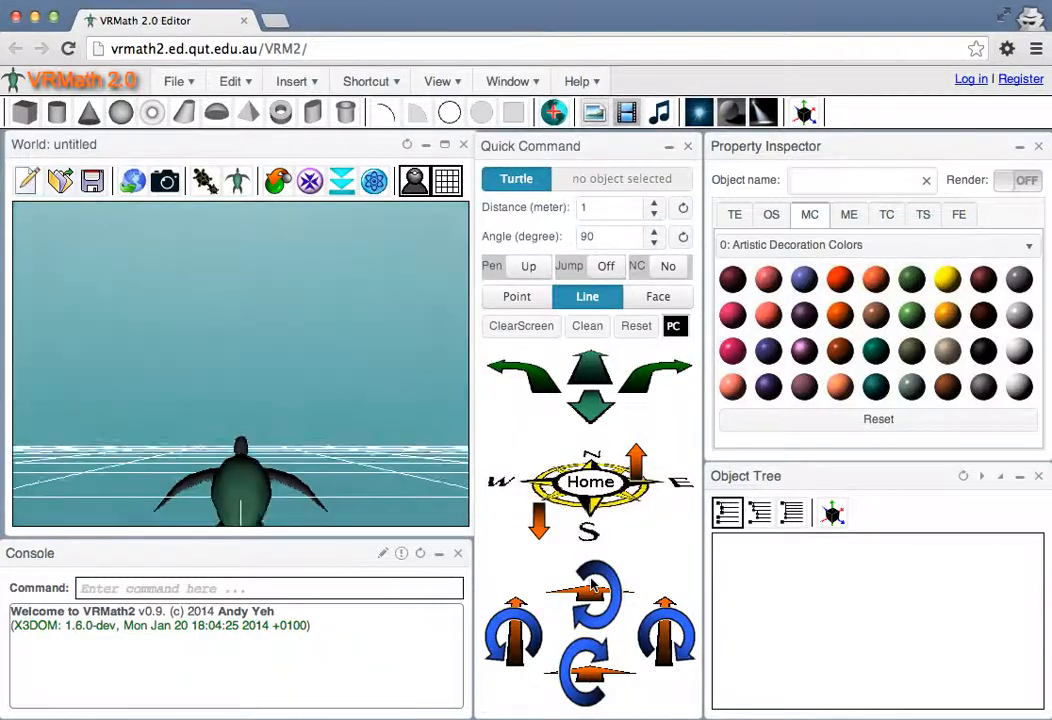
{"action": "left_click", "coordinate": [592, 586]}
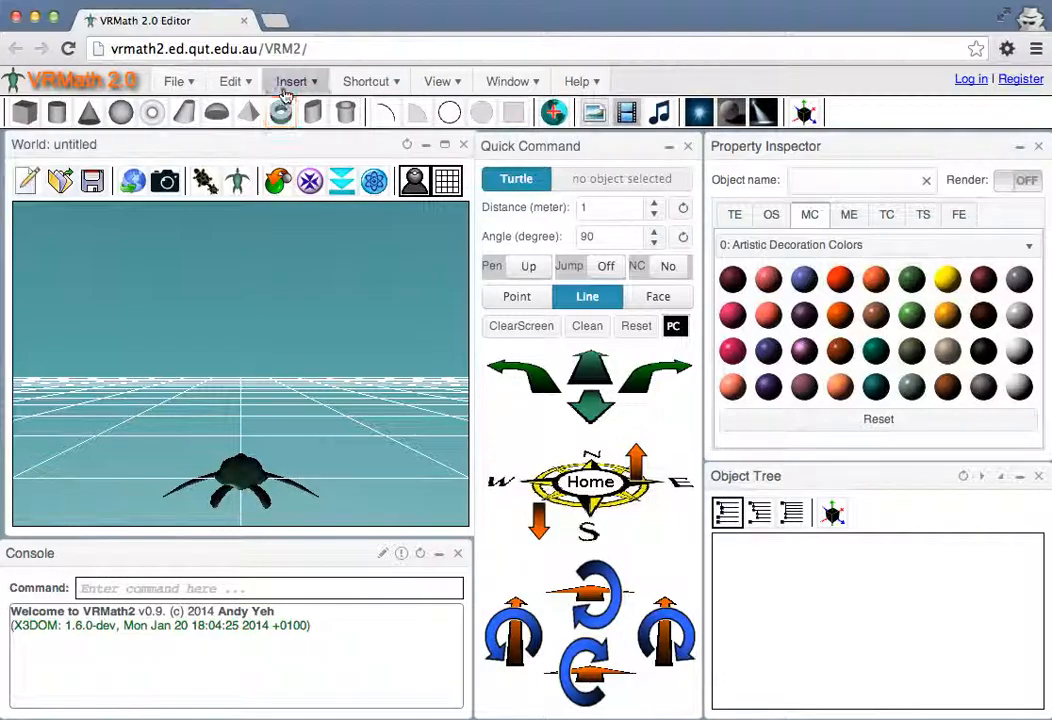
Set the world's background to the texture 0: Sky and land
{"action": "mouse_move", "coordinate": [386, 85]}
{"action": "mouse_move", "coordinate": [387, 132]}
{"action": "mouse_move", "coordinate": [478, 131]}
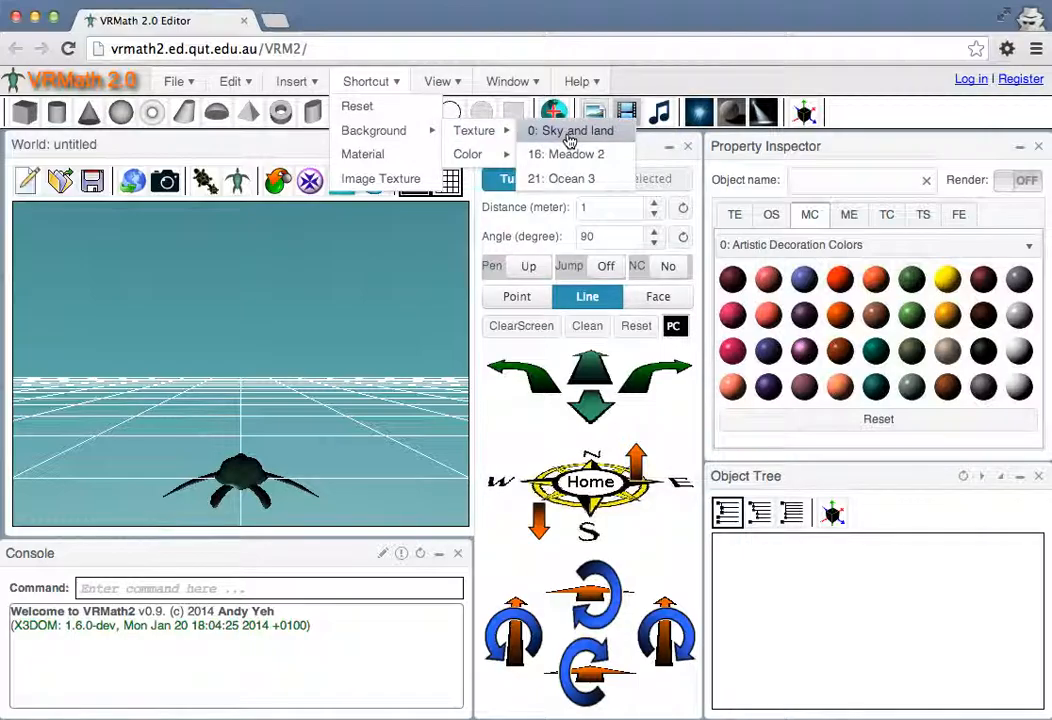
{"action": "left_click", "coordinate": [566, 138]}
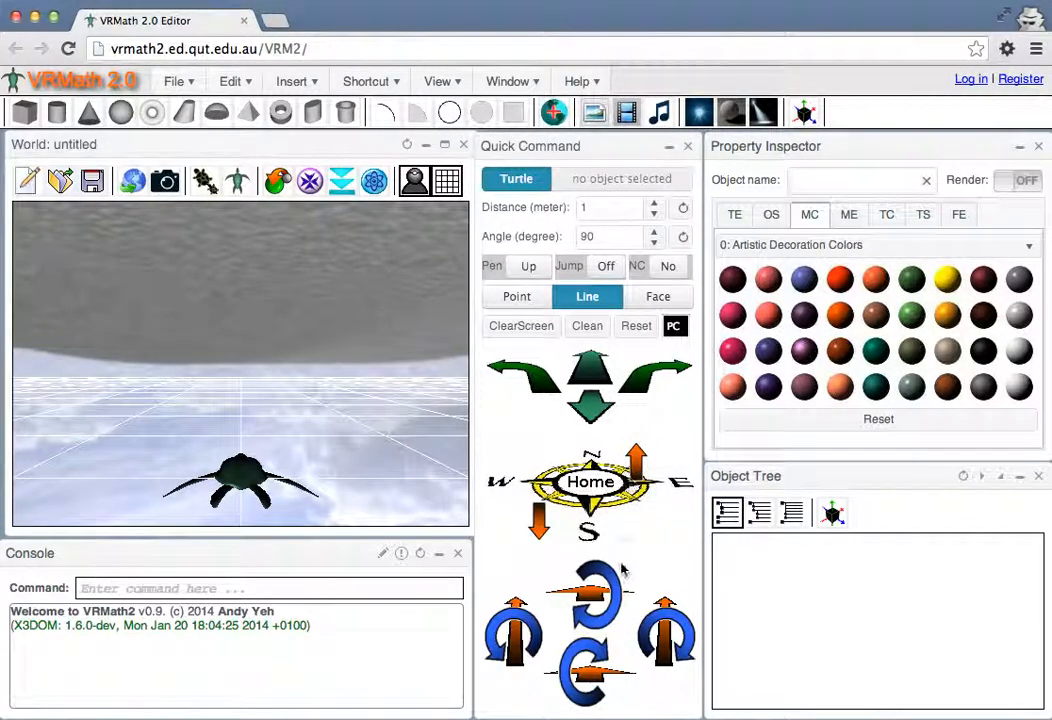
Pitch the turtle back upright against the sky background and turn it right in 90-degree steps
{"action": "left_click", "coordinate": [598, 583]}
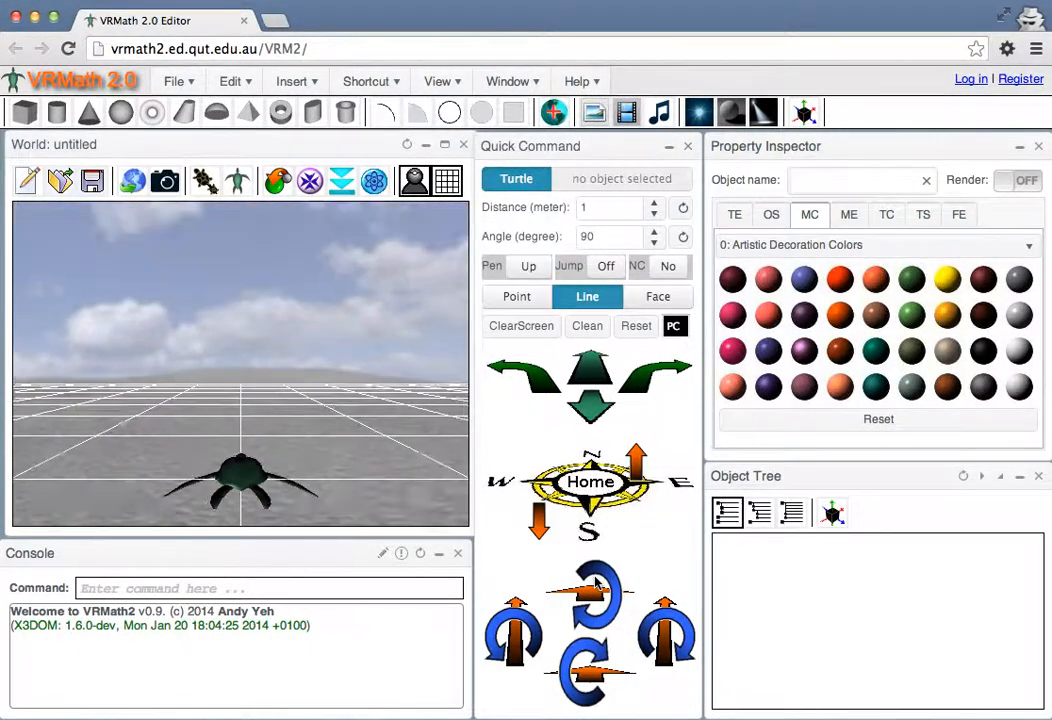
{"action": "left_click", "coordinate": [645, 377]}
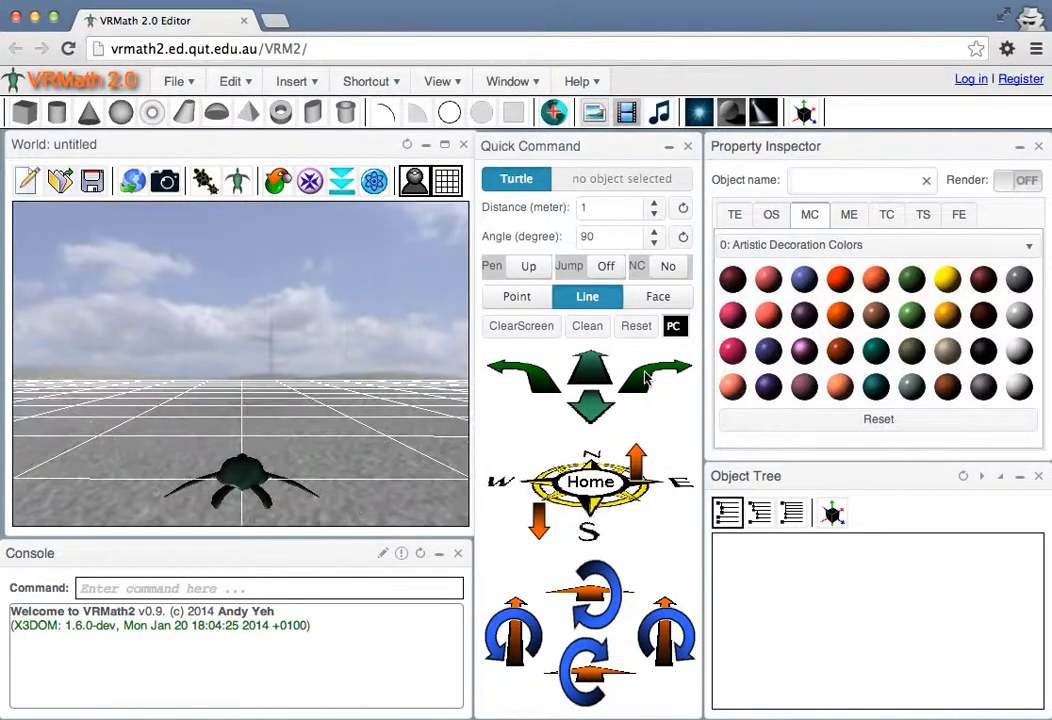
{"action": "left_click", "coordinate": [645, 377]}
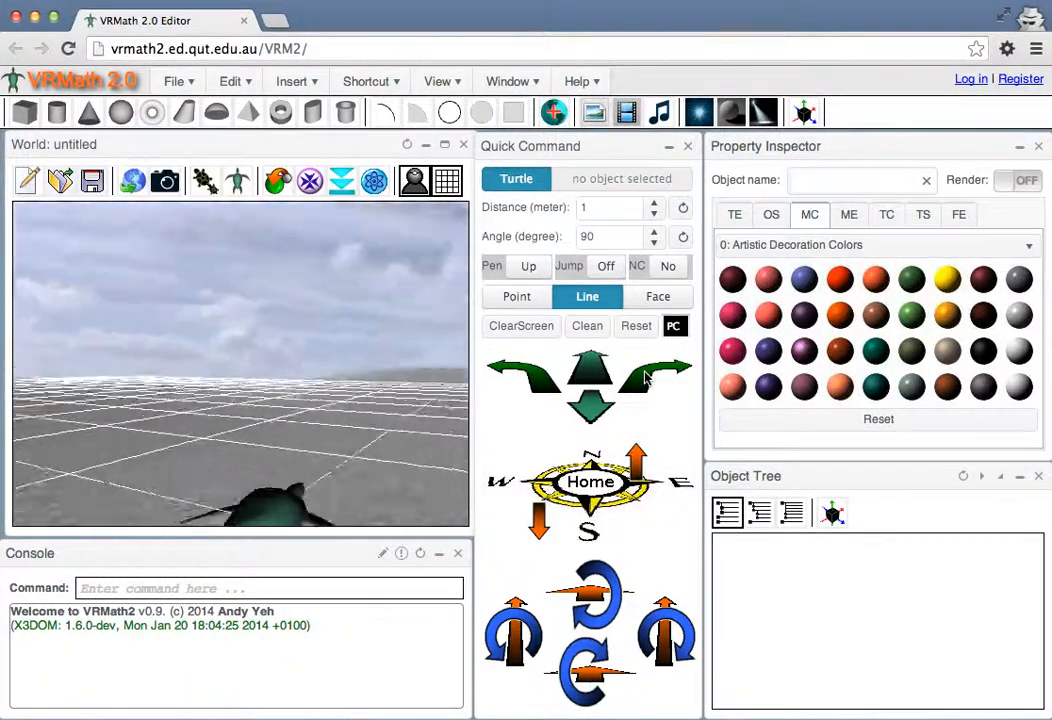
{"action": "left_click", "coordinate": [645, 377]}
{"action": "left_click", "coordinate": [645, 377]}
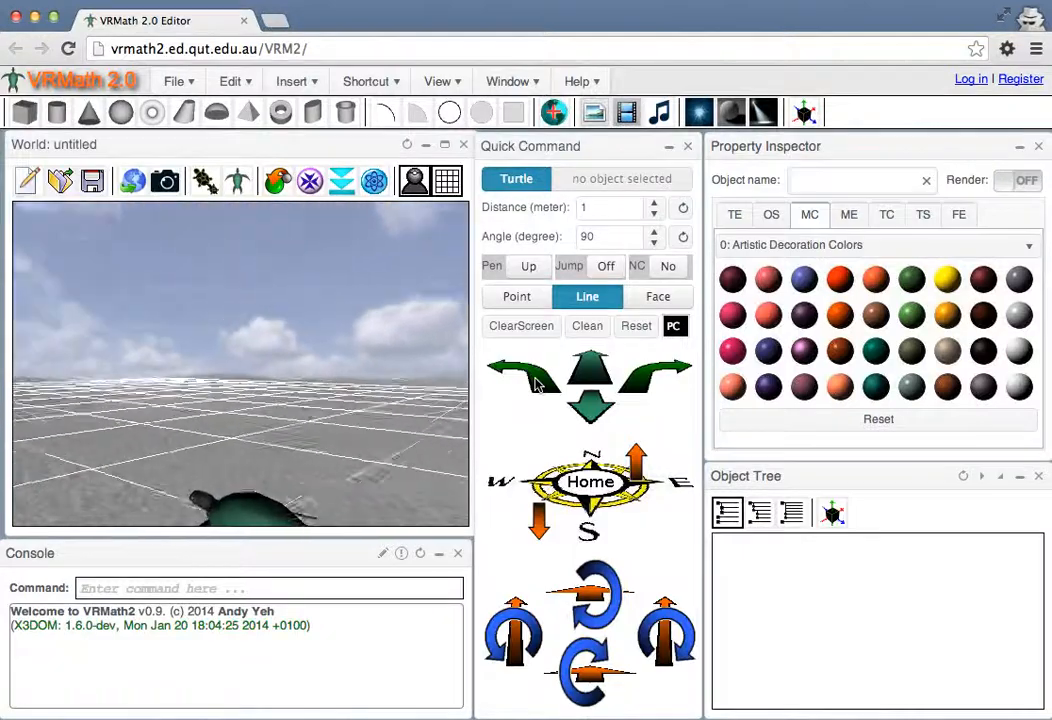
Tilt the turtle sideways to its right in 90-degree steps
{"action": "left_click", "coordinate": [668, 640]}
{"action": "left_click", "coordinate": [673, 643]}
{"action": "left_click", "coordinate": [673, 643]}
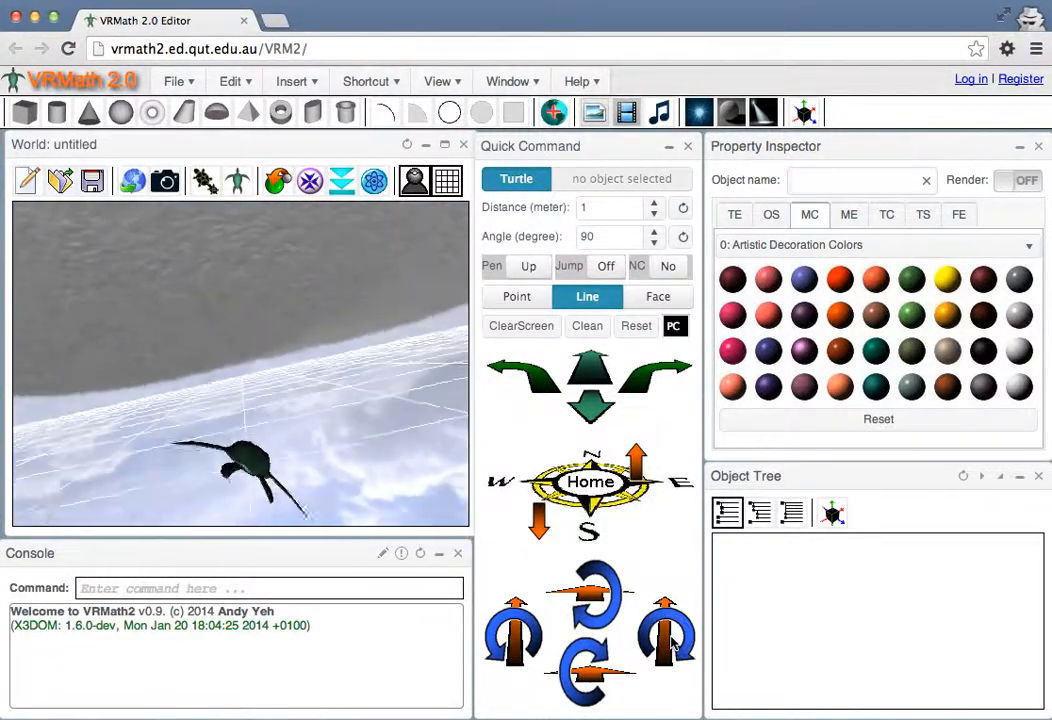
Roll the turtle another 90 degrees to its right and switch the navigation mode to seeing from the turtle's eyes
{"action": "left_click", "coordinate": [673, 643]}
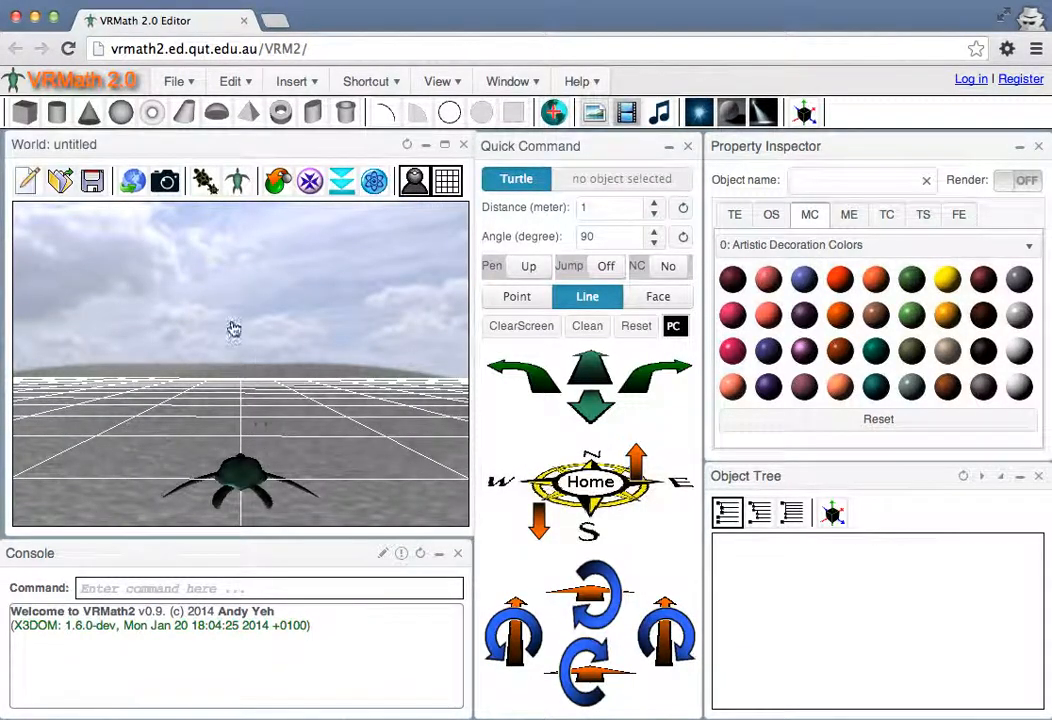
{"action": "left_click", "coordinate": [203, 185]}
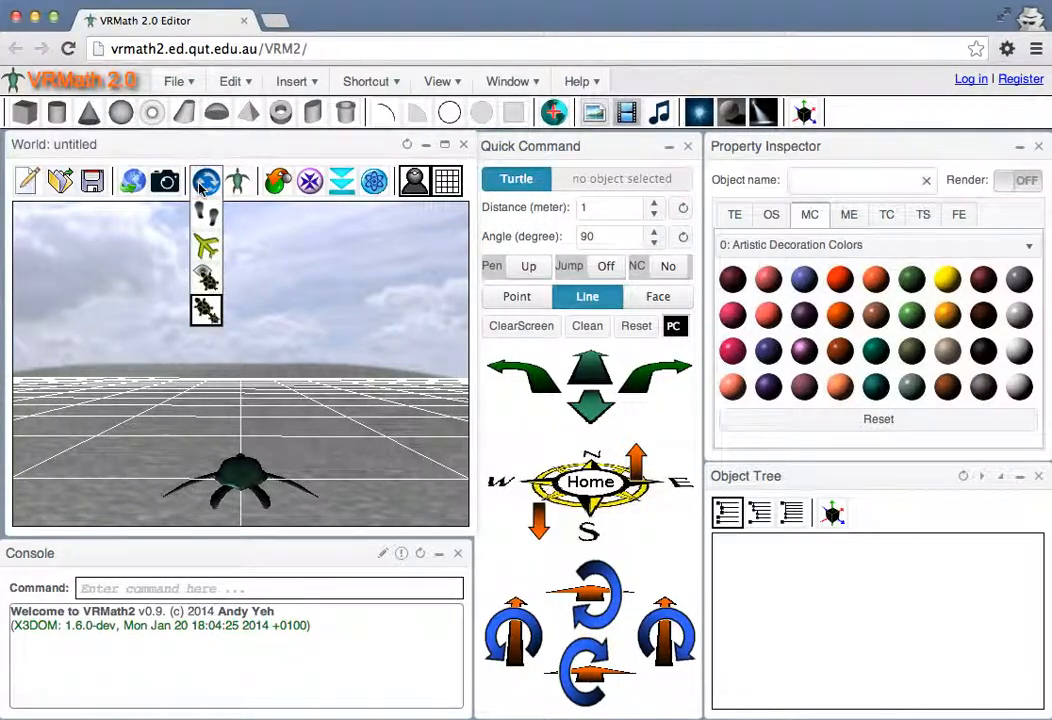
{"action": "left_click", "coordinate": [206, 278]}
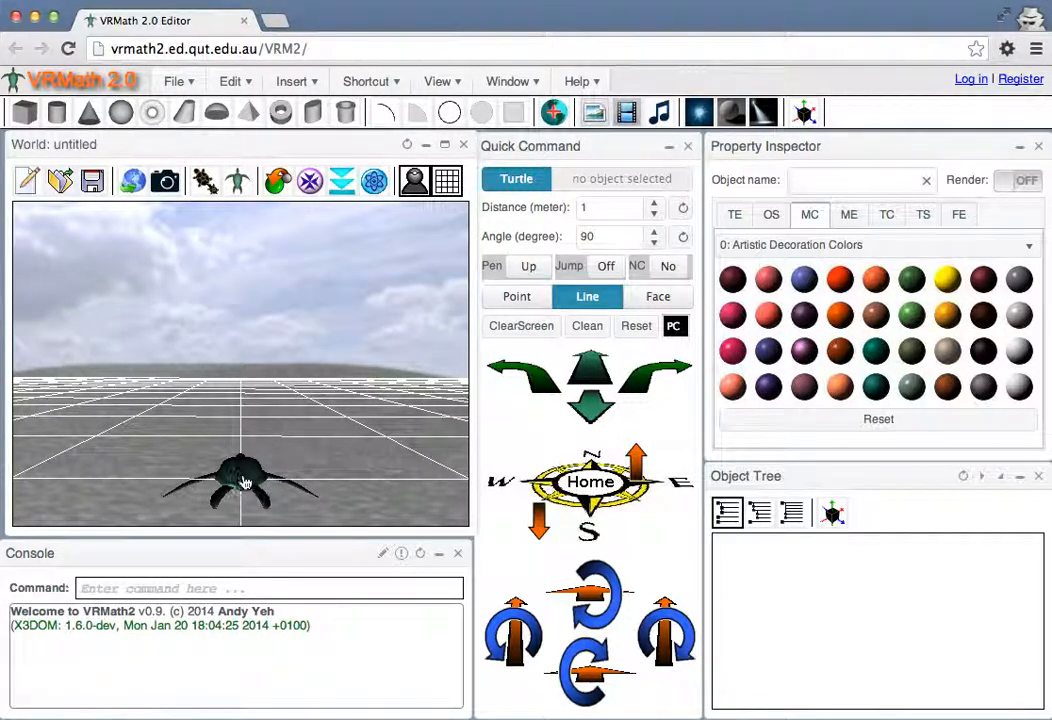
{"action": "left_click", "coordinate": [204, 180]}
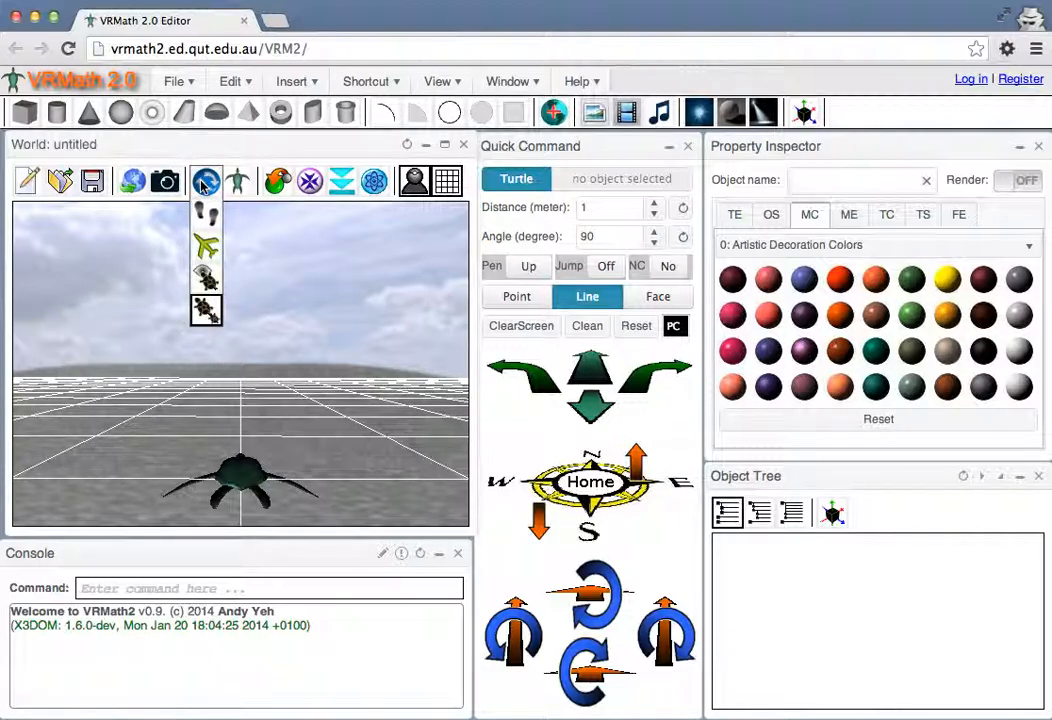
{"action": "left_click", "coordinate": [204, 278]}
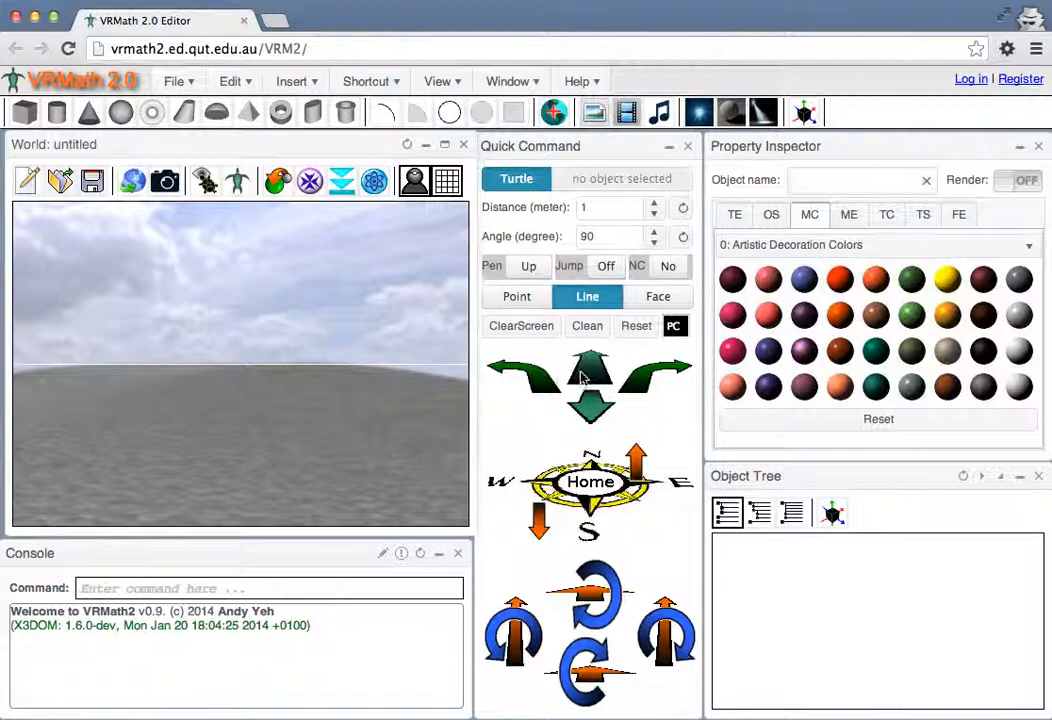
Raise the turtle 1 m and turn it right in 90-degree steps, and switch the navigation mode to following the turtle in space
{"action": "left_click", "coordinate": [636, 460]}
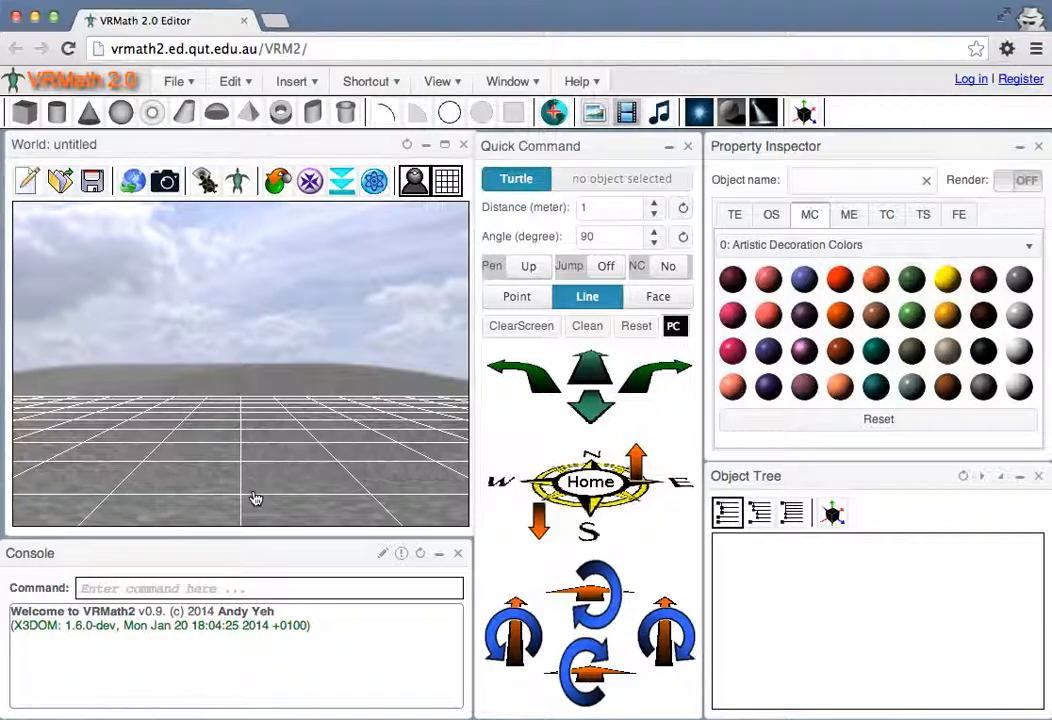
{"action": "left_click", "coordinate": [655, 378]}
{"action": "left_click", "coordinate": [205, 181]}
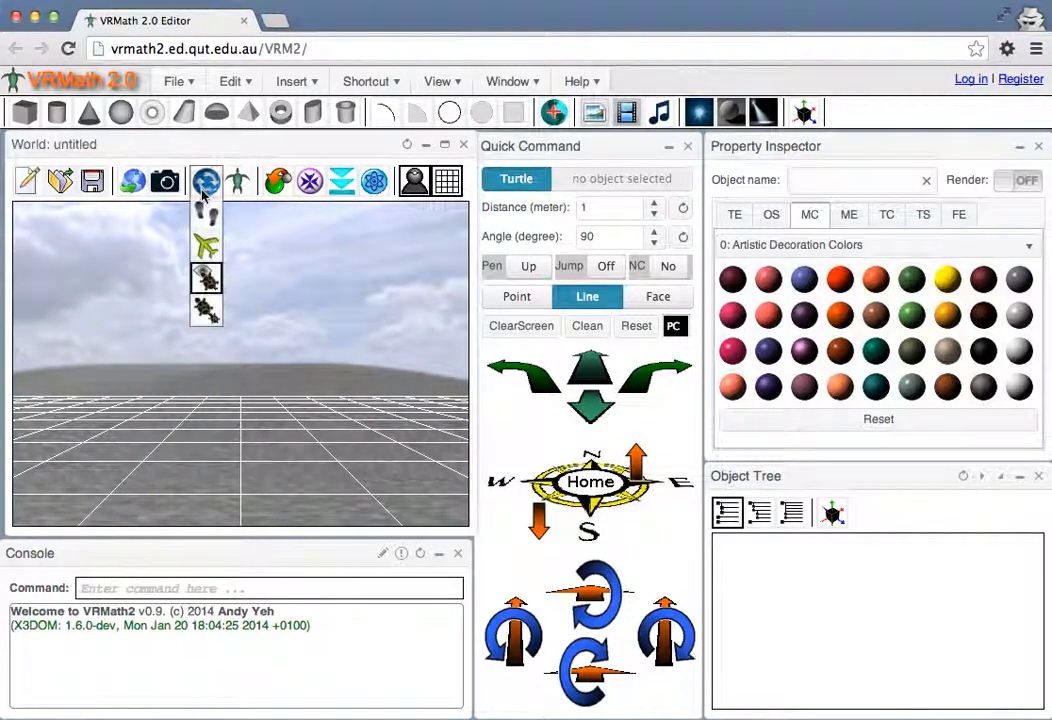
{"action": "left_click", "coordinate": [206, 311]}
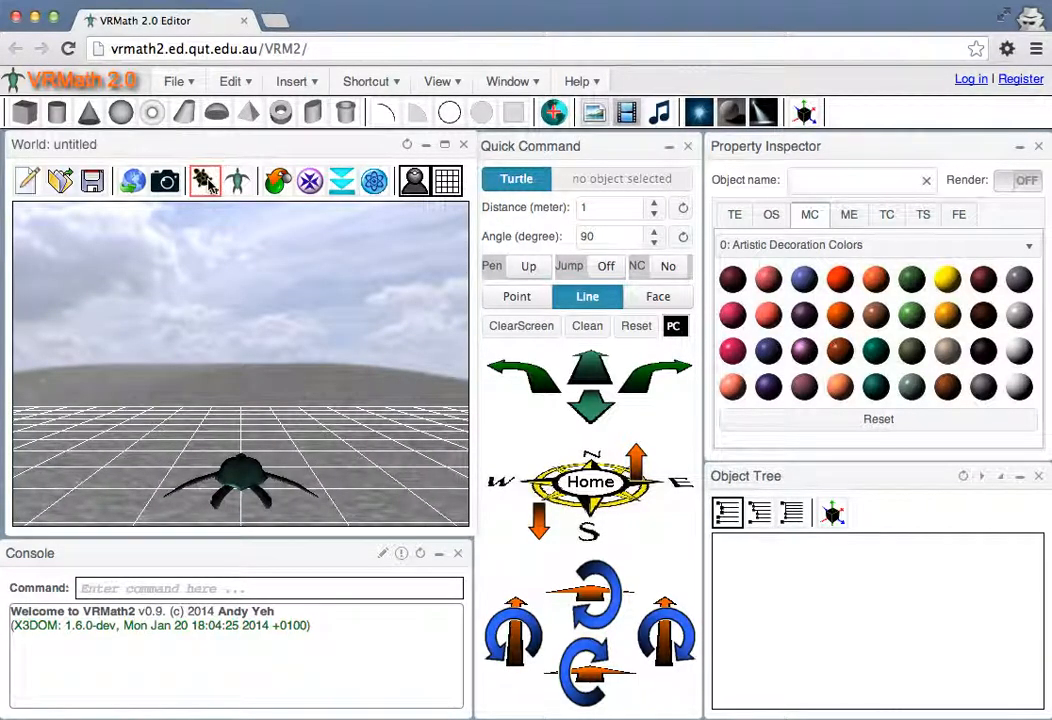
Switch the navigation to examine mode and rotate the view to look down on the turtle and grid
{"action": "left_click", "coordinate": [206, 181]}
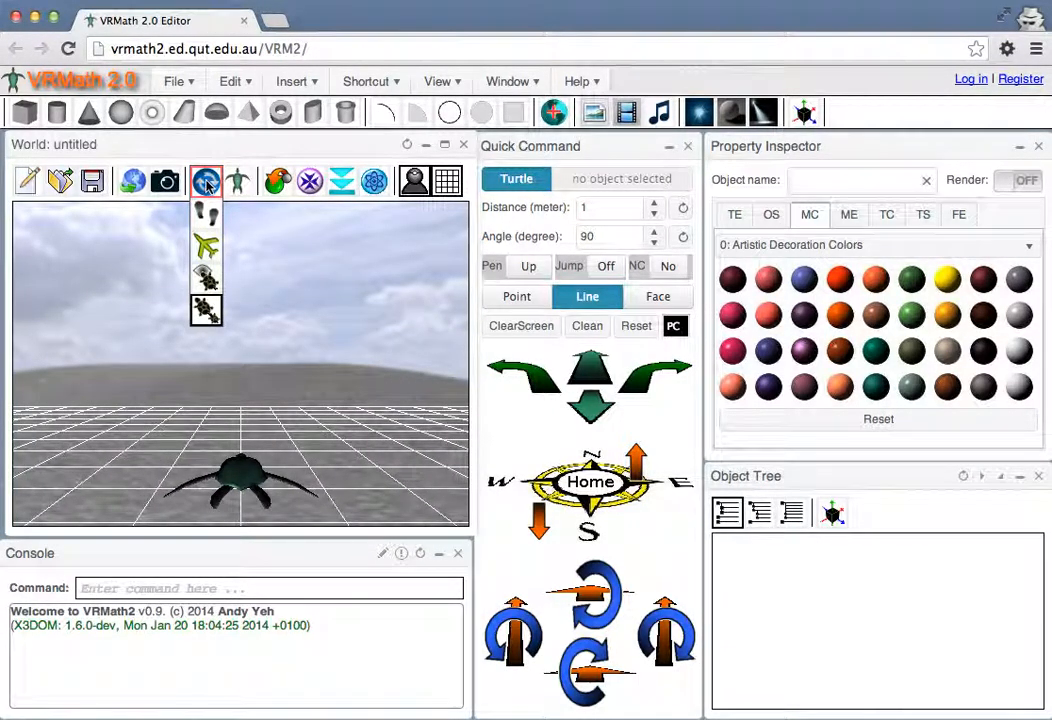
{"action": "left_click", "coordinate": [206, 181]}
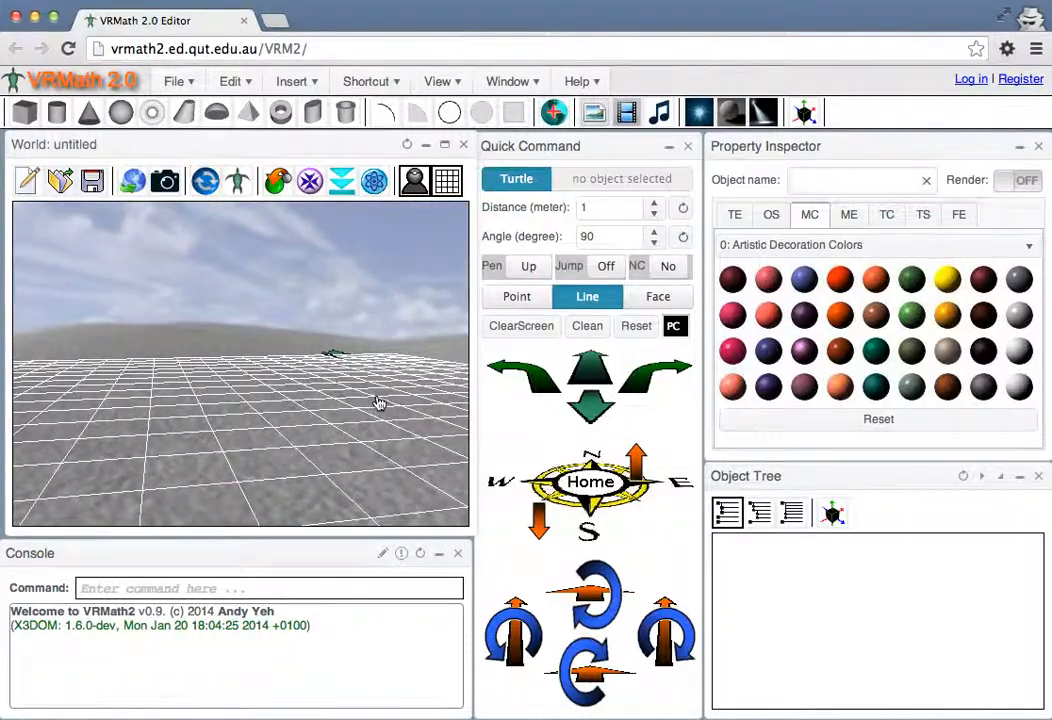
{"action": "left_click_drag", "start_coordinate": [366, 392], "coordinate": [343, 406]}
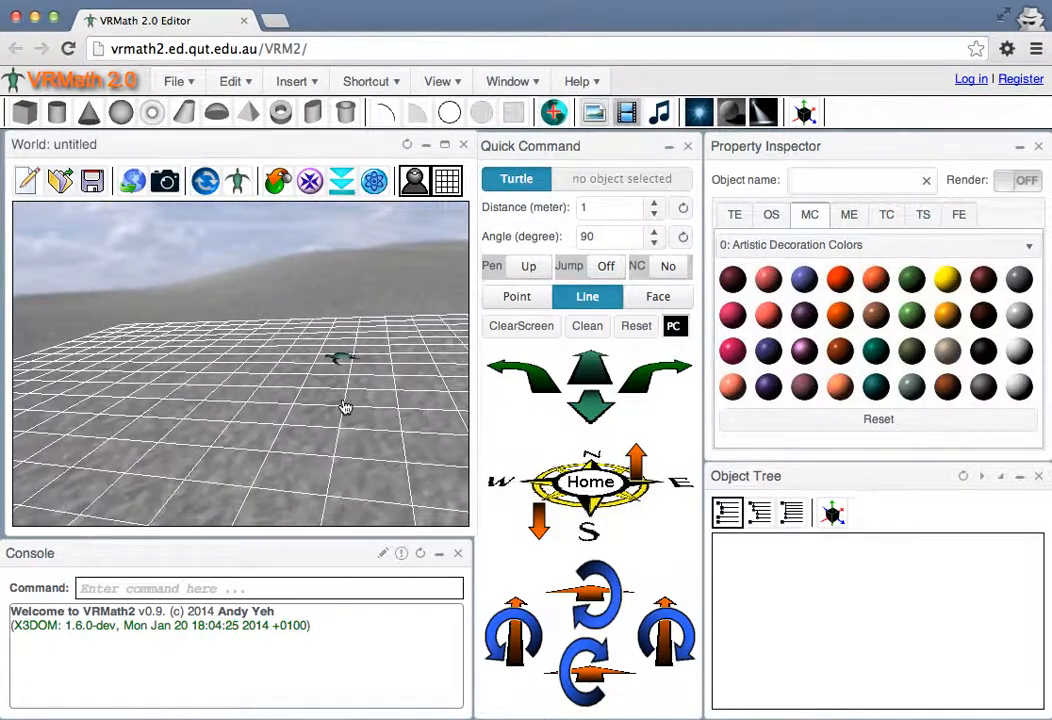
Send the turtle home and return the world to its default view
{"action": "left_click", "coordinate": [590, 483]}
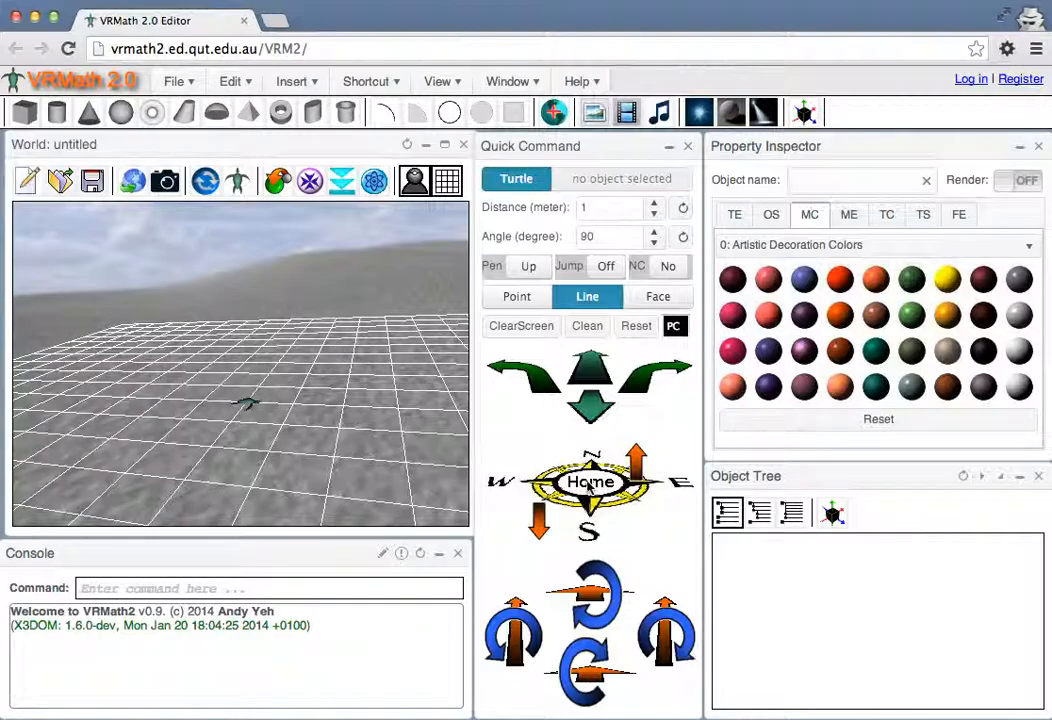
{"action": "left_click", "coordinate": [278, 182]}
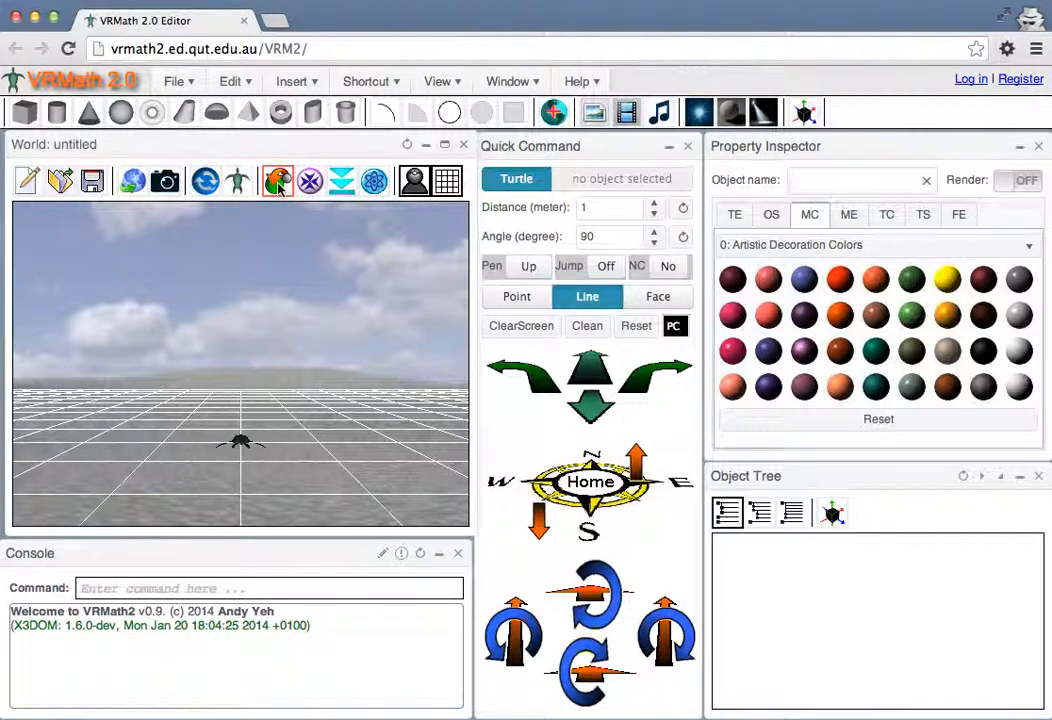
Show everything in space with the grid visible, and again with the grid hidden so the turtle fills the view
{"action": "left_click", "coordinate": [447, 181]}
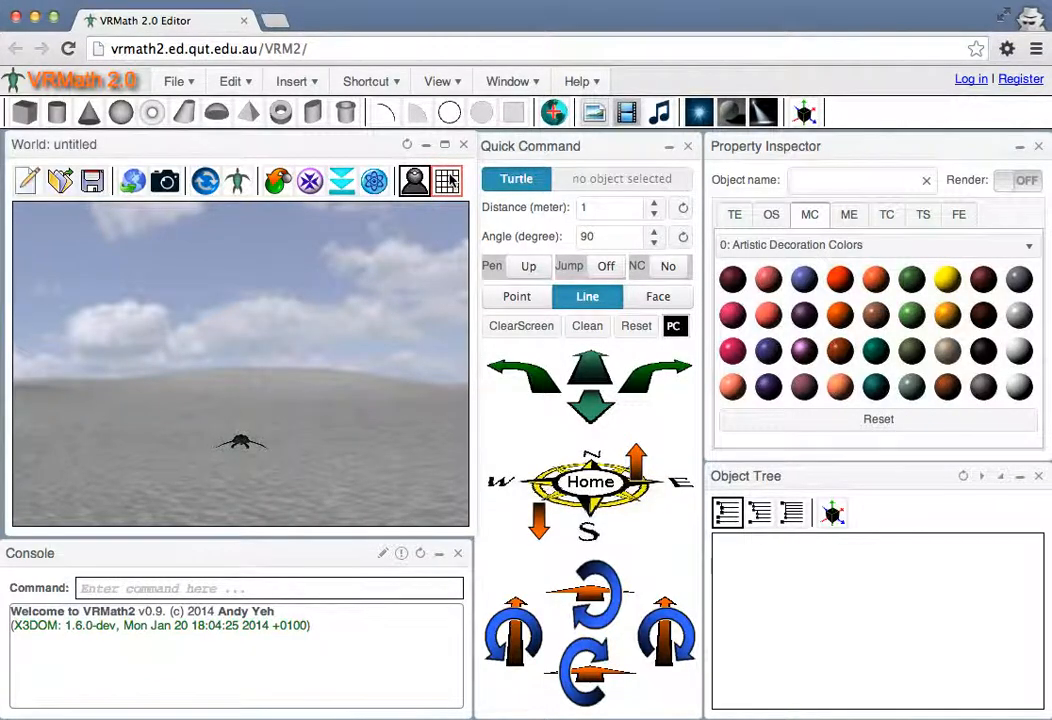
{"action": "left_click", "coordinate": [448, 179]}
{"action": "left_click", "coordinate": [309, 182]}
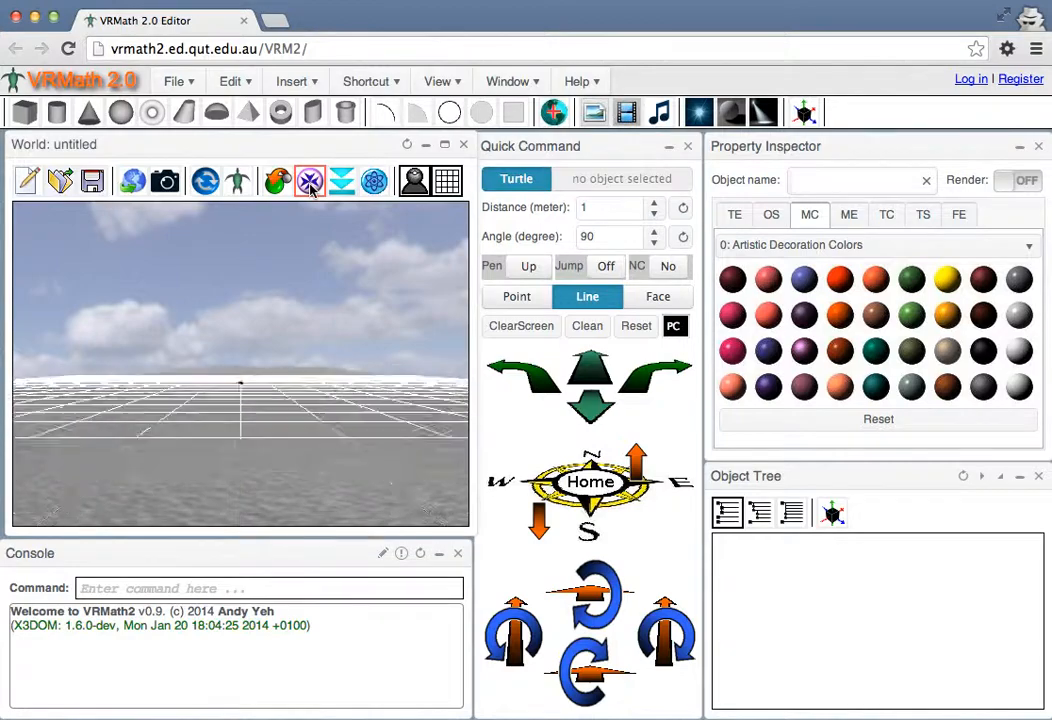
{"action": "left_click_drag", "start_coordinate": [279, 342], "coordinate": [279, 385]}
{"action": "left_click", "coordinate": [447, 179]}
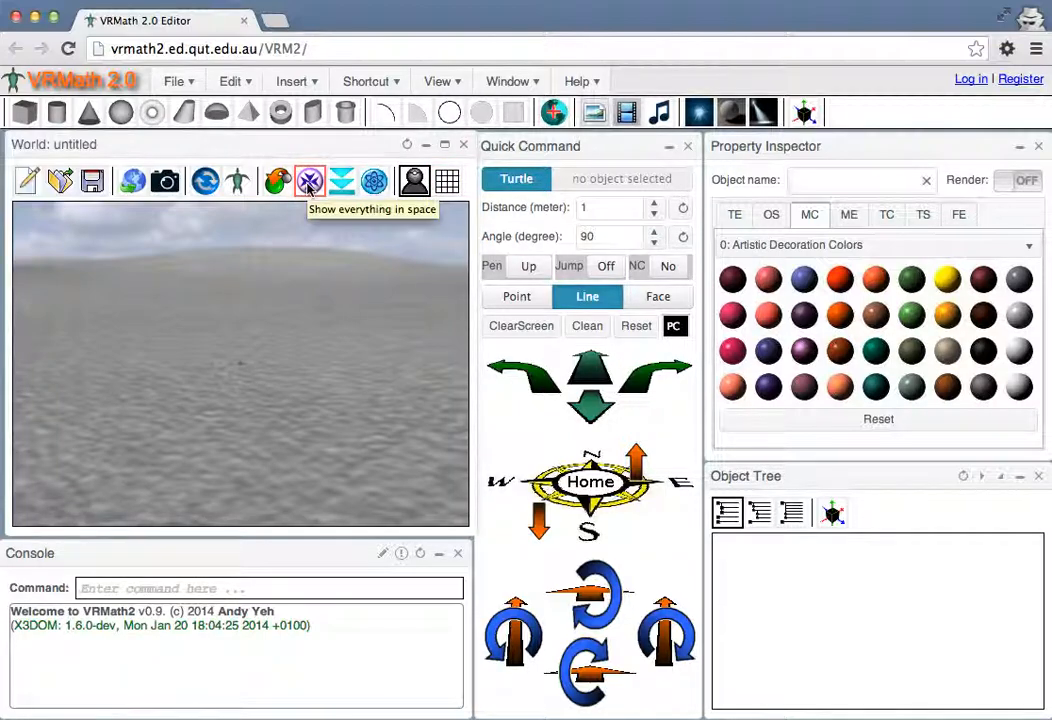
{"action": "left_click", "coordinate": [309, 180]}
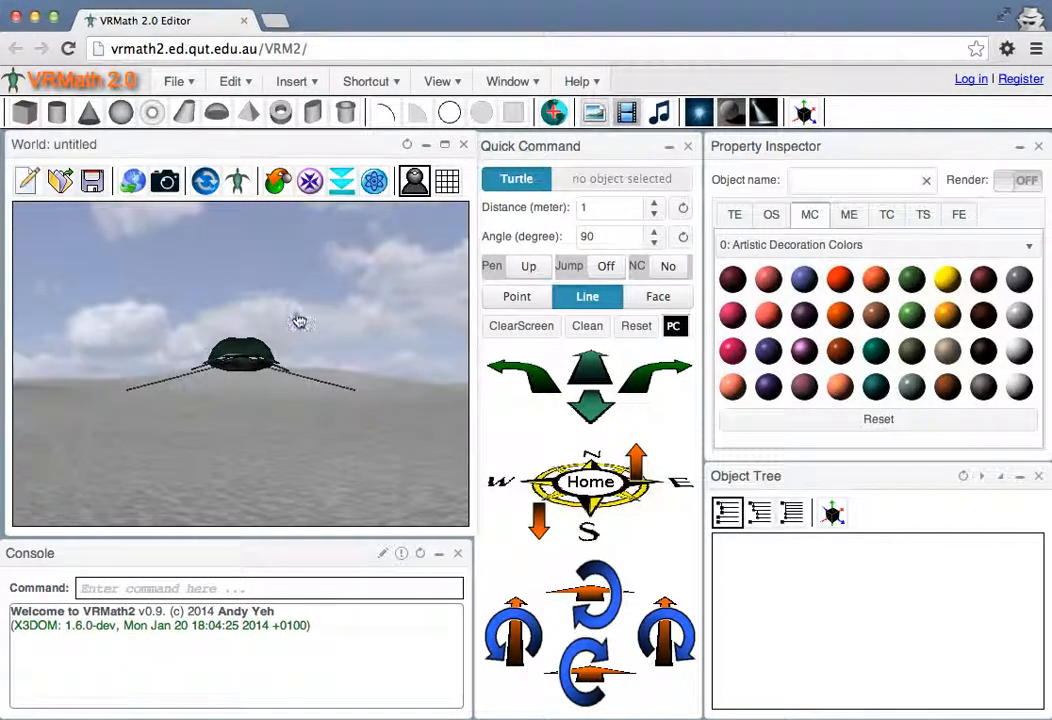
Rotate the view above and underneath the turtle, and level it with the up right view
{"action": "left_click_drag", "start_coordinate": [285, 321], "coordinate": [293, 363]}
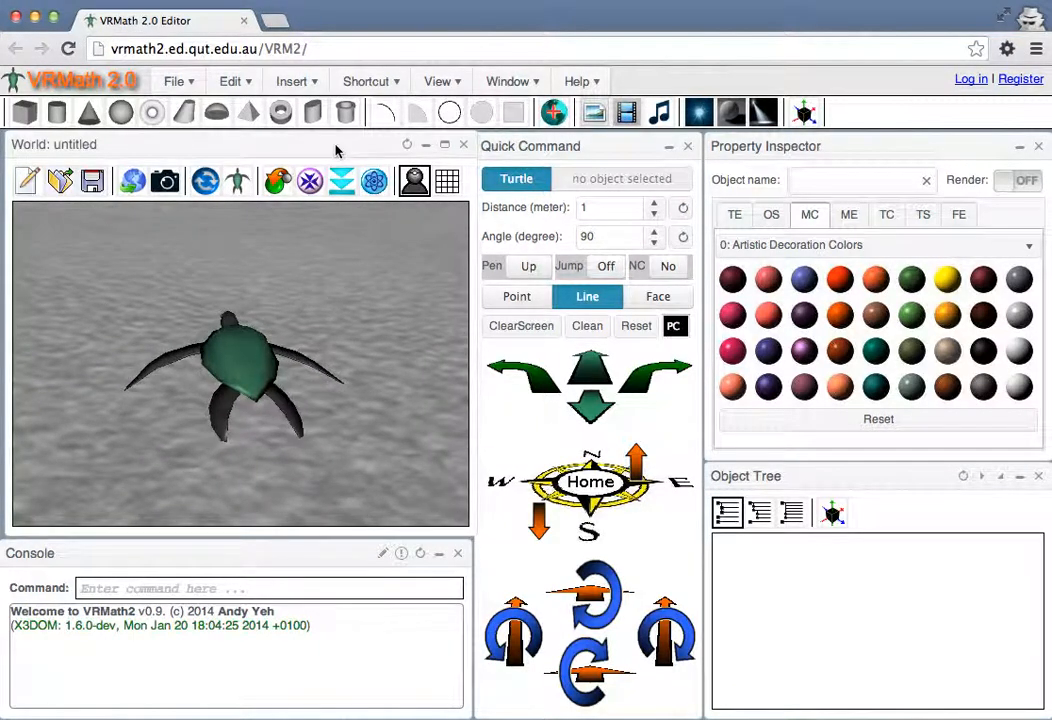
{"action": "left_click_drag", "start_coordinate": [269, 293], "coordinate": [275, 301]}
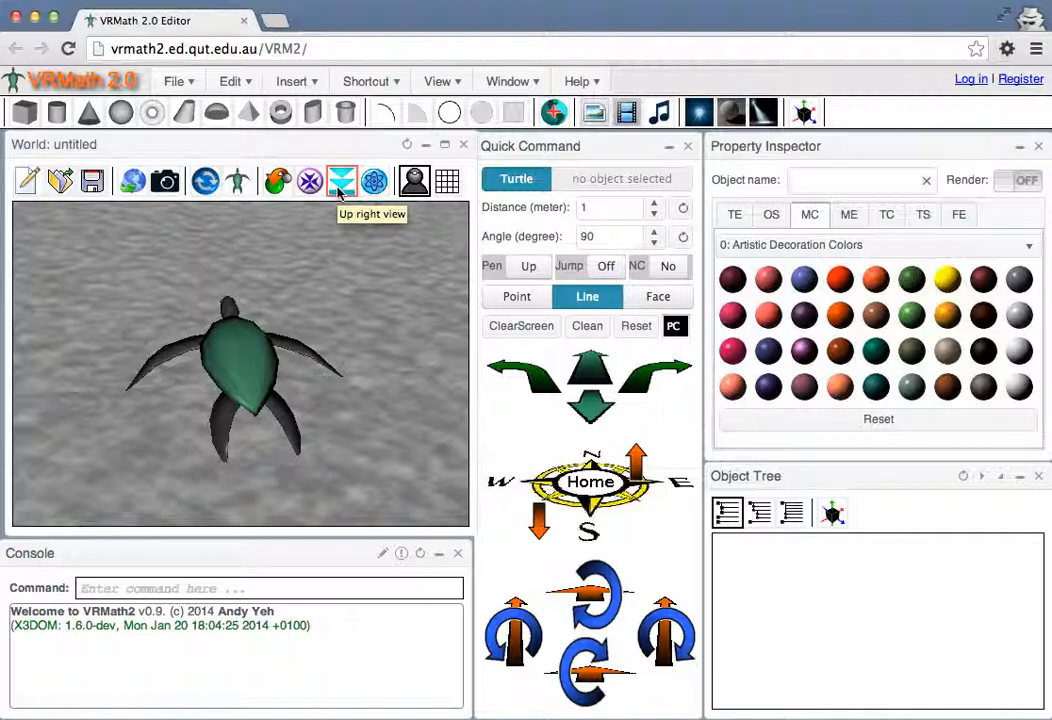
{"action": "left_click_drag", "start_coordinate": [272, 323], "coordinate": [317, 240]}
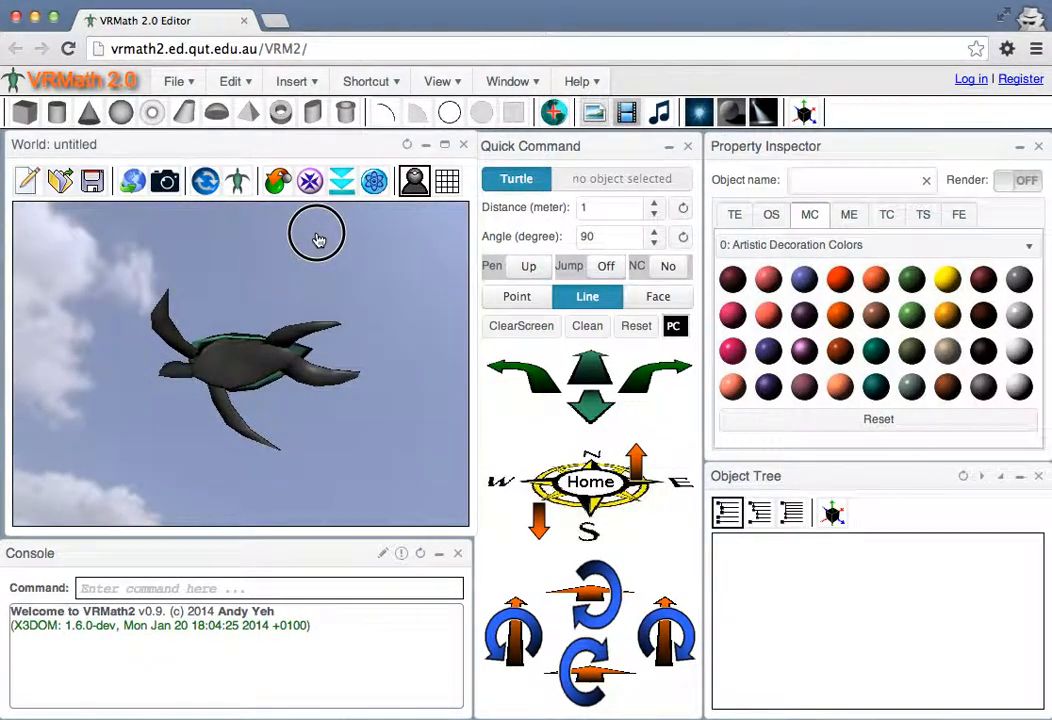
{"action": "left_click", "coordinate": [342, 184]}
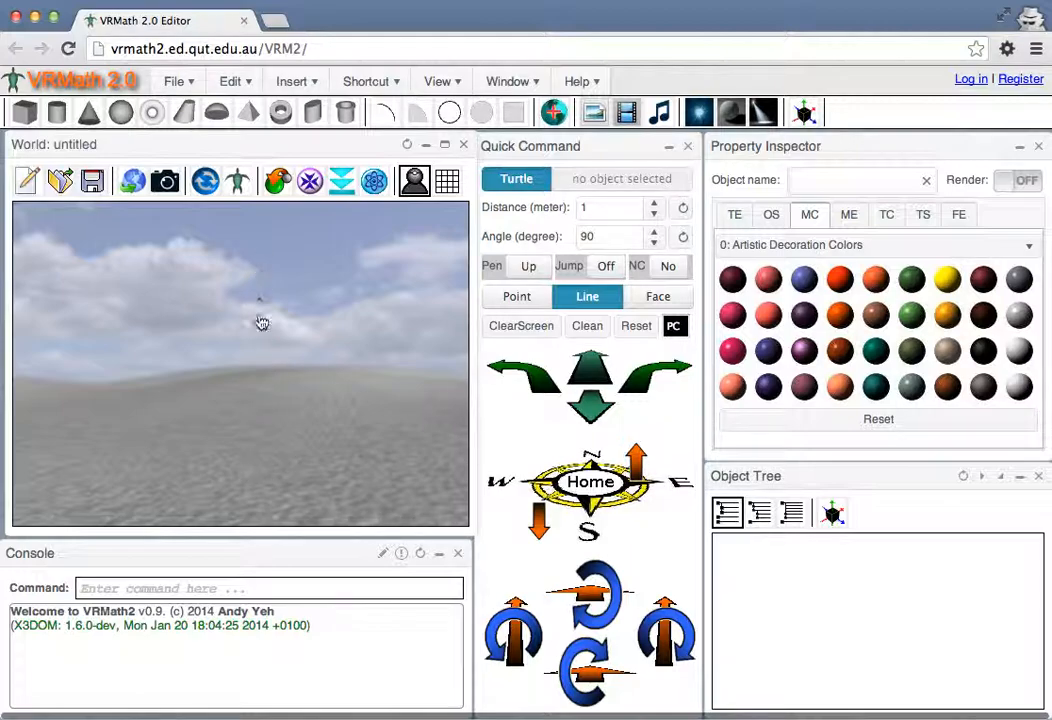
Return to the default view and move the turtle forward in two 1-meter steps
{"action": "left_click", "coordinate": [309, 185]}
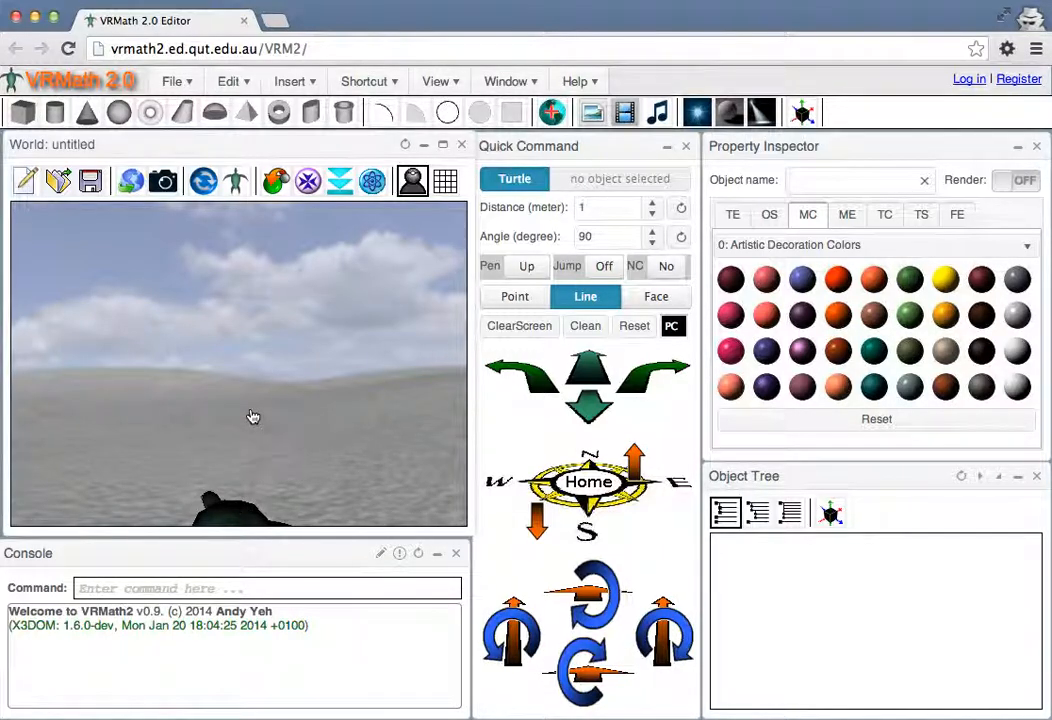
{"action": "left_click", "coordinate": [280, 186]}
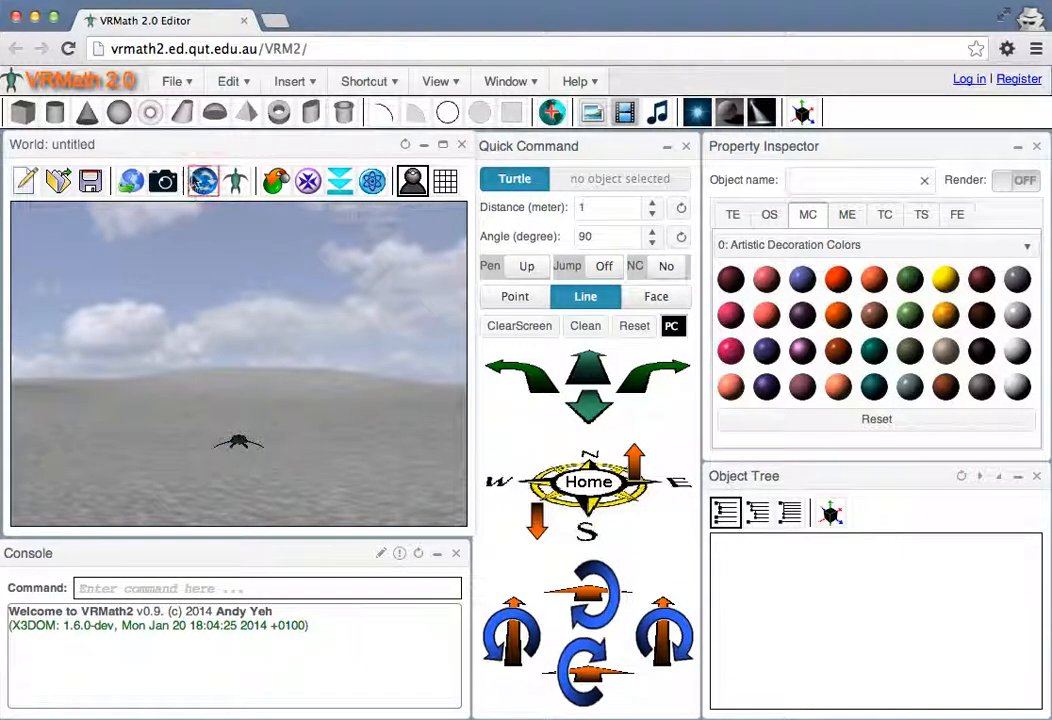
{"action": "mouse_move", "coordinate": [162, 418]}
{"action": "left_mouse_down"}
{"action": "mouse_move", "coordinate": [193, 439]}
{"action": "mouse_move", "coordinate": [230, 425]}
{"action": "mouse_move", "coordinate": [253, 386]}
{"action": "mouse_move", "coordinate": [171, 418]}
{"action": "mouse_move", "coordinate": [160, 437]}
{"action": "mouse_move", "coordinate": [173, 402]}
{"action": "mouse_move", "coordinate": [202, 429]}
{"action": "mouse_move", "coordinate": [155, 423]}
{"action": "left_mouse_up"}
{"action": "left_click_drag", "start_coordinate": [256, 471], "coordinate": [283, 471]}
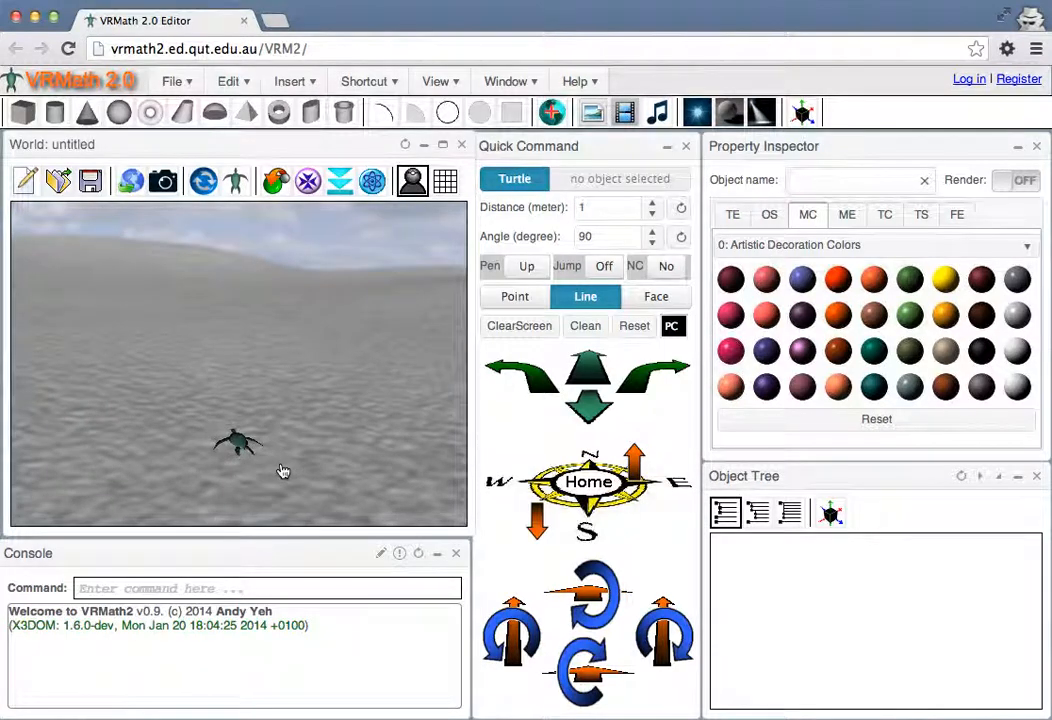
{"action": "left_click", "coordinate": [588, 370]}
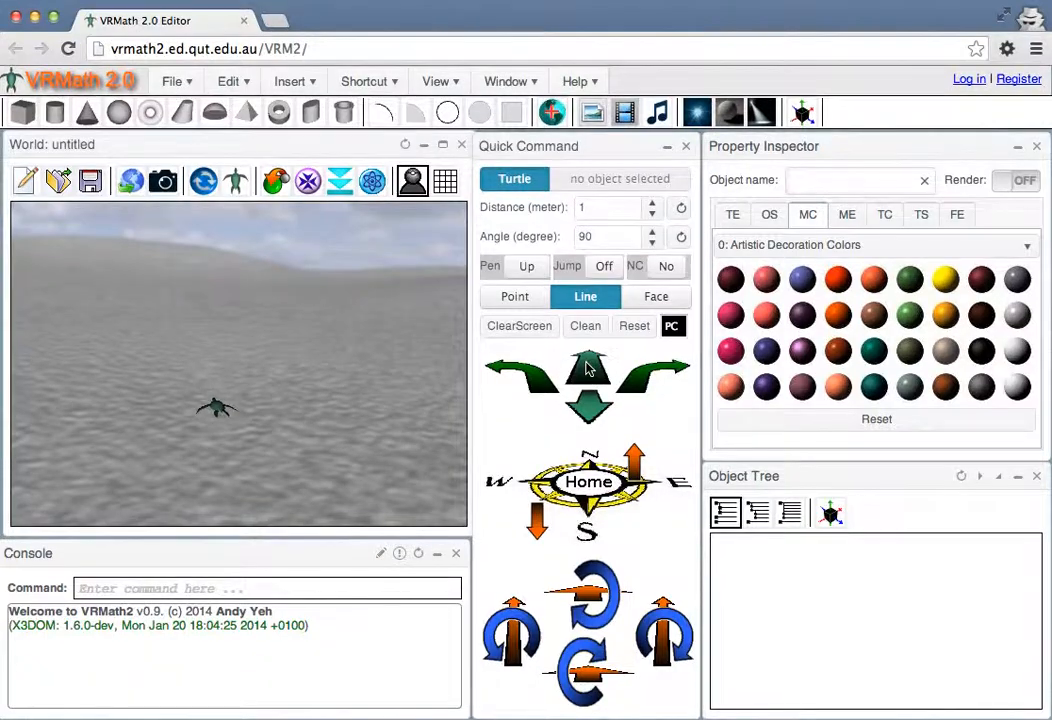
{"action": "left_click", "coordinate": [587, 369]}
Set the turtle's location as the rotation center for examine mode and rotate the view around it
{"action": "left_click_drag", "start_coordinate": [190, 405], "coordinate": [240, 441]}
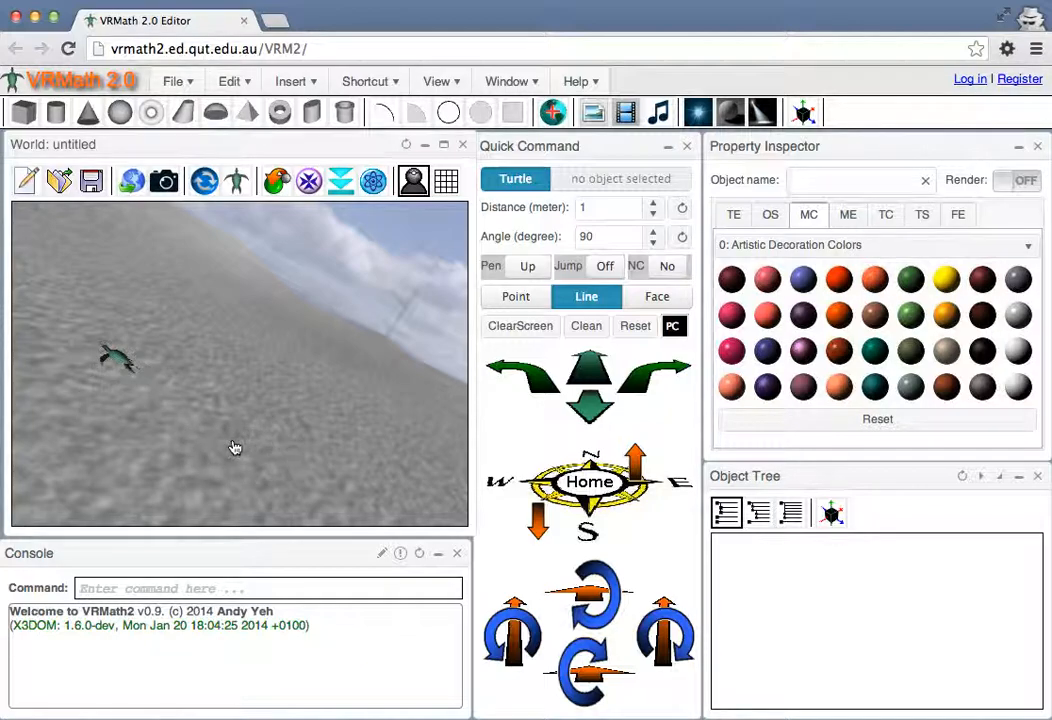
{"action": "left_click_drag", "start_coordinate": [96, 420], "coordinate": [70, 416]}
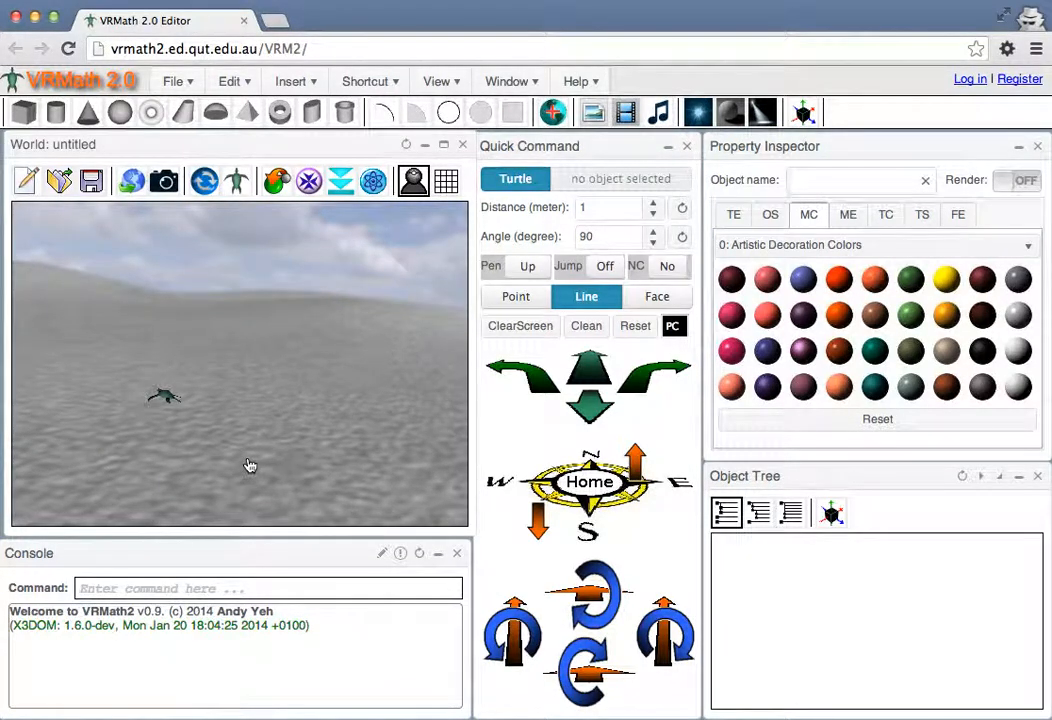
{"action": "left_click_drag", "start_coordinate": [256, 463], "coordinate": [286, 461]}
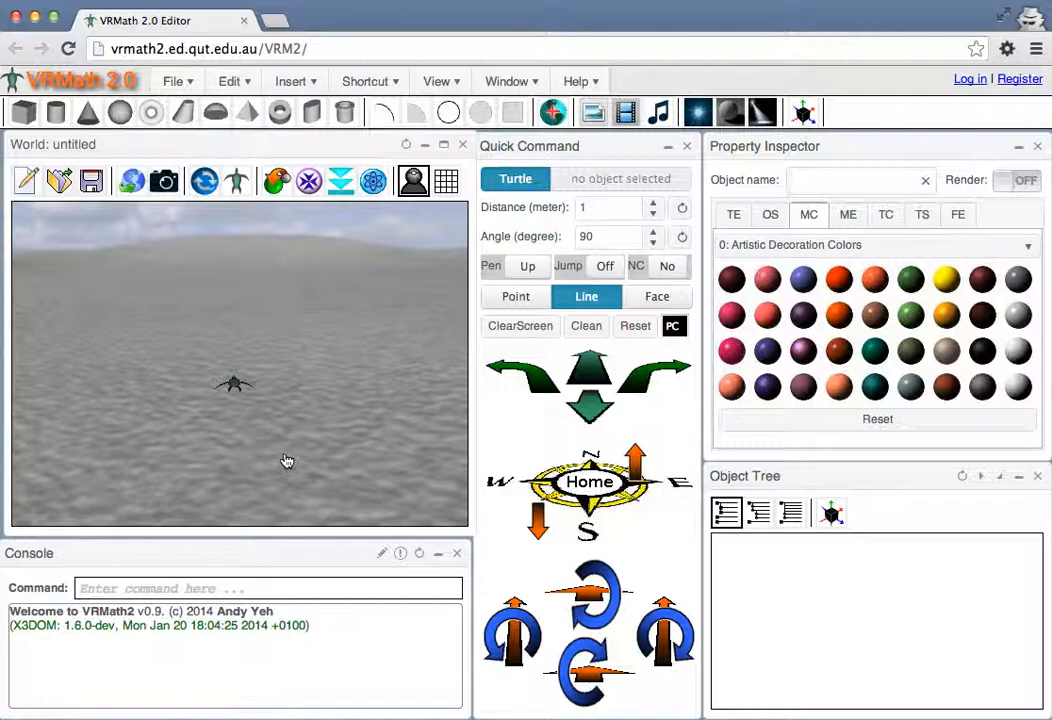
{"action": "left_click", "coordinate": [372, 181]}
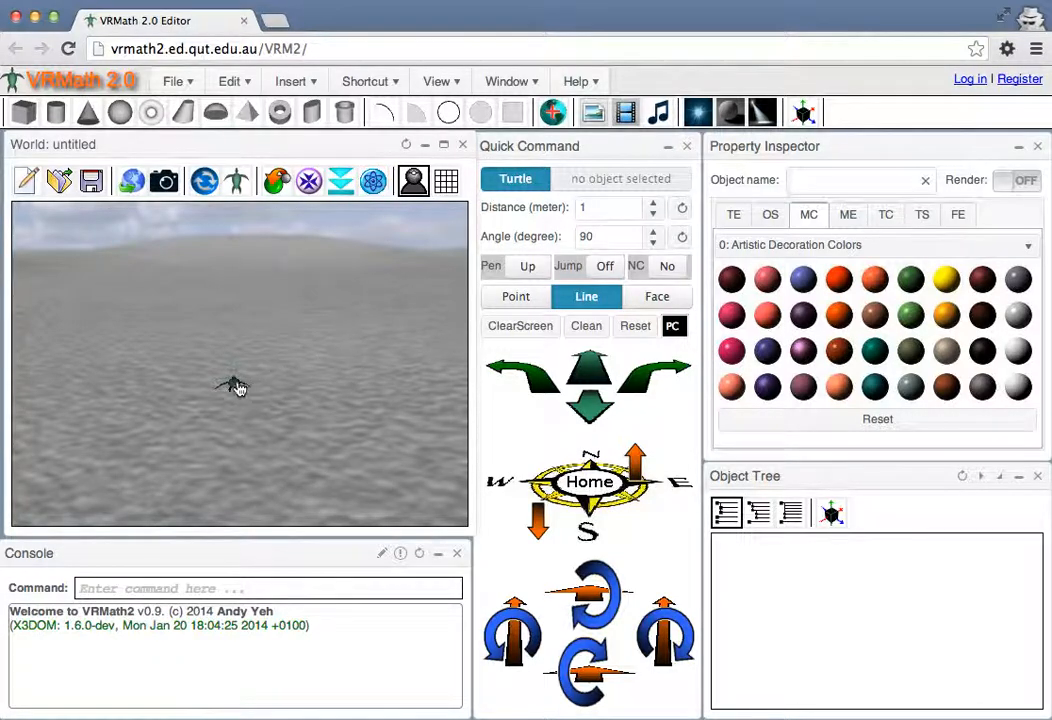
{"action": "left_click_drag", "start_coordinate": [145, 391], "coordinate": [144, 452]}
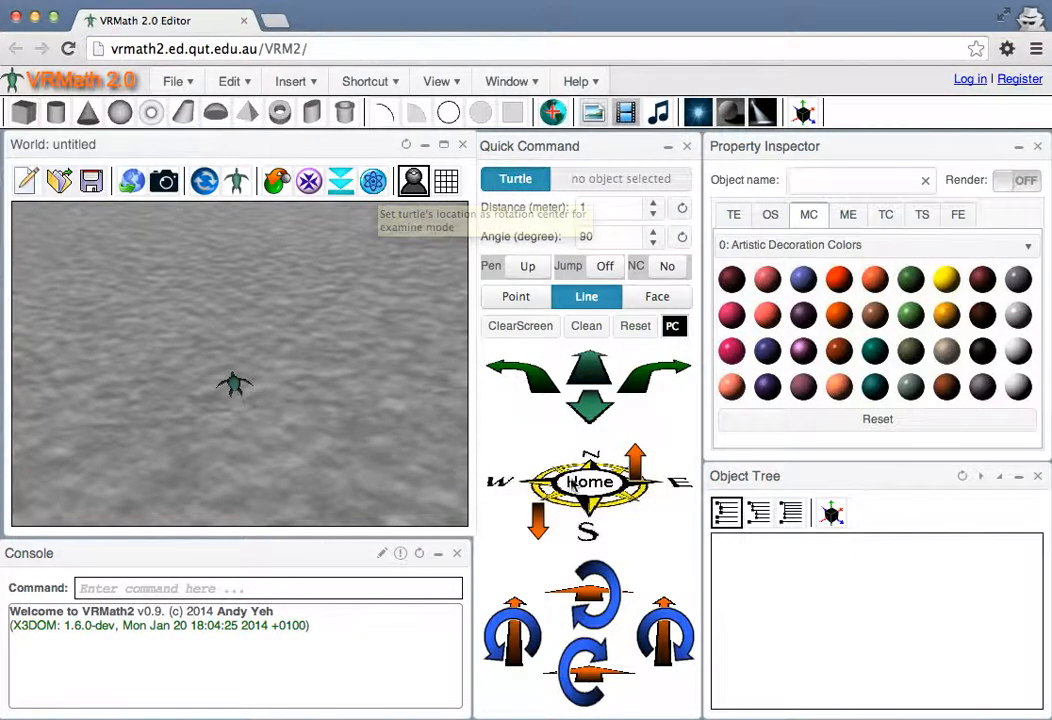
Send the turtle home, fit everything in space in the view, and rotate to see the turtle from above
{"action": "left_click", "coordinate": [588, 484]}
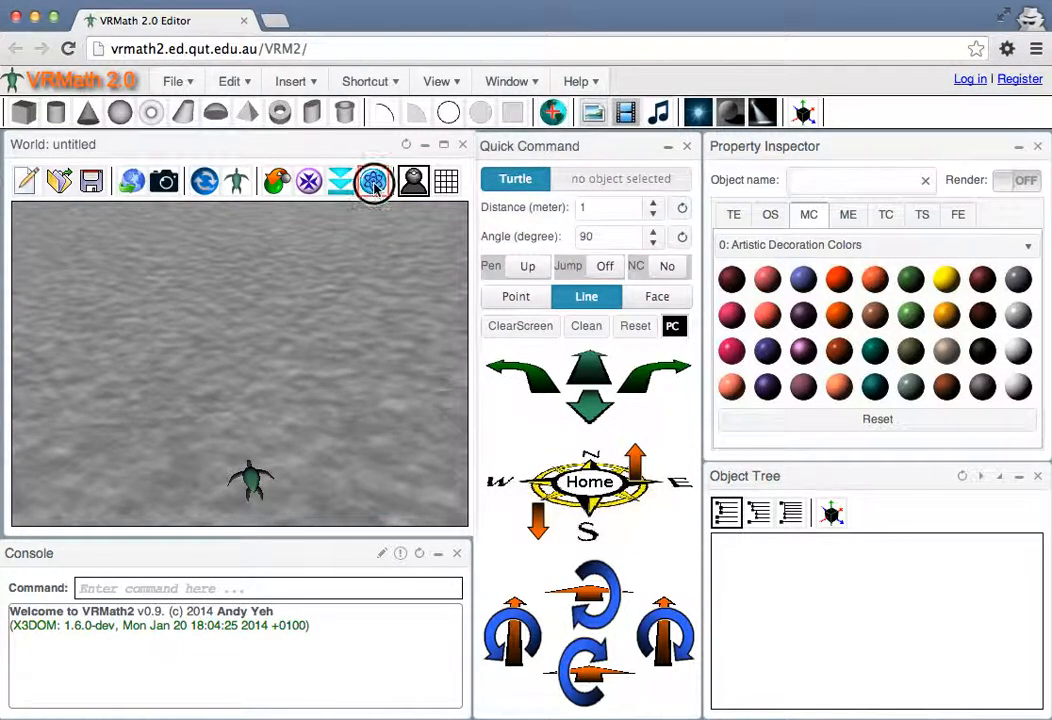
{"action": "left_click", "coordinate": [279, 184]}
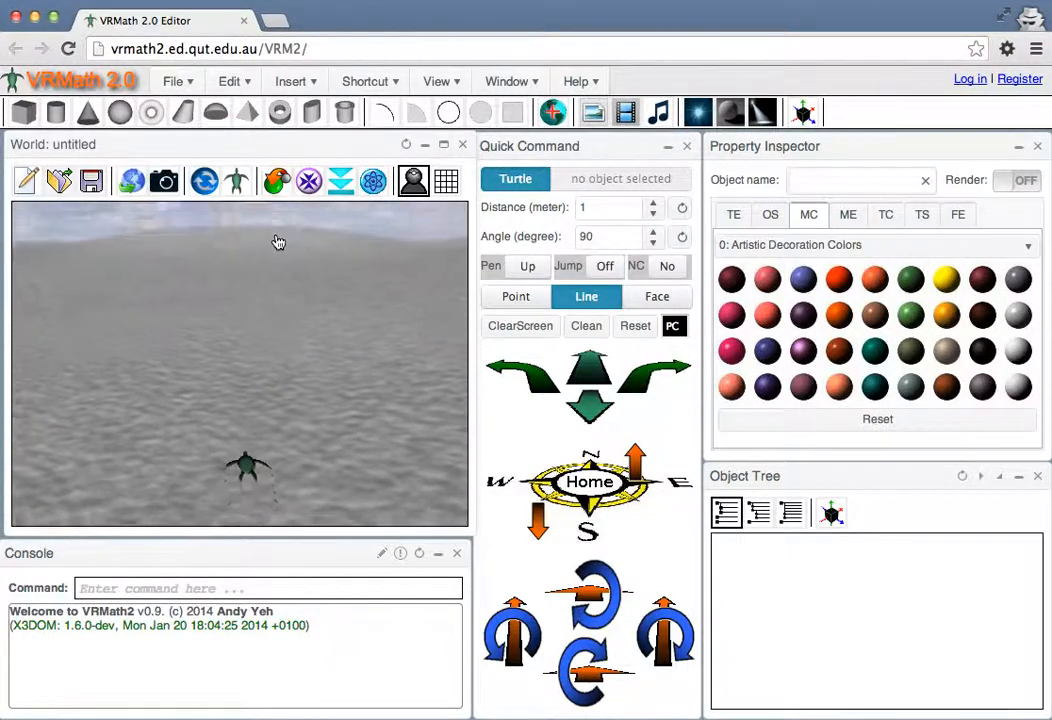
{"action": "left_click", "coordinate": [310, 182]}
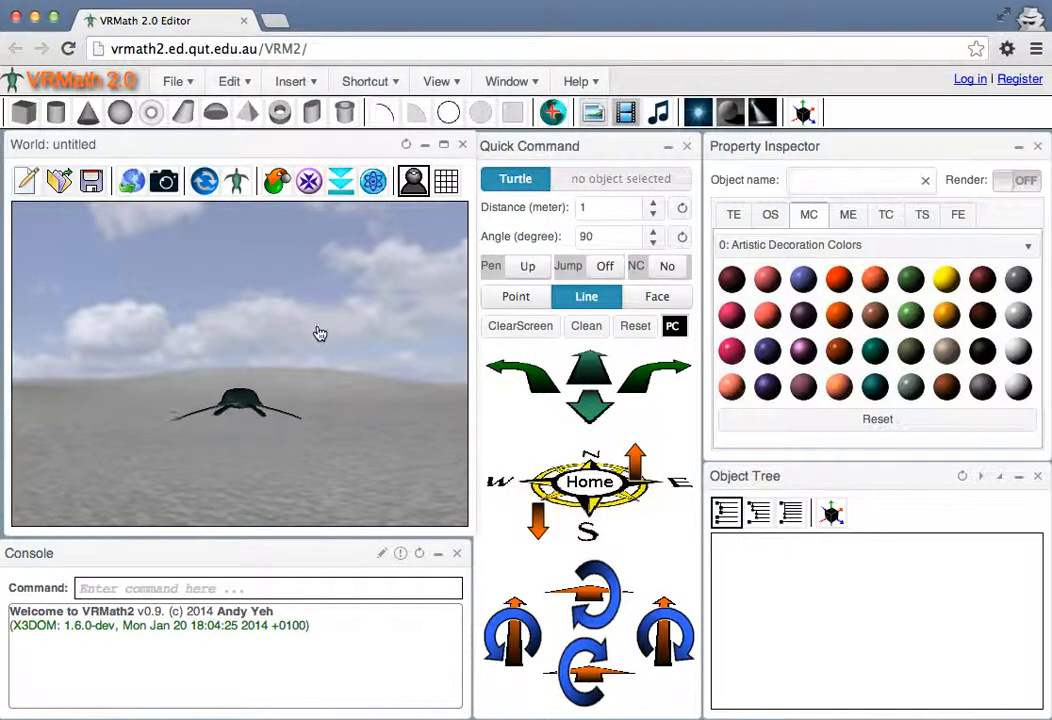
{"action": "left_click_drag", "start_coordinate": [256, 322], "coordinate": [259, 410]}
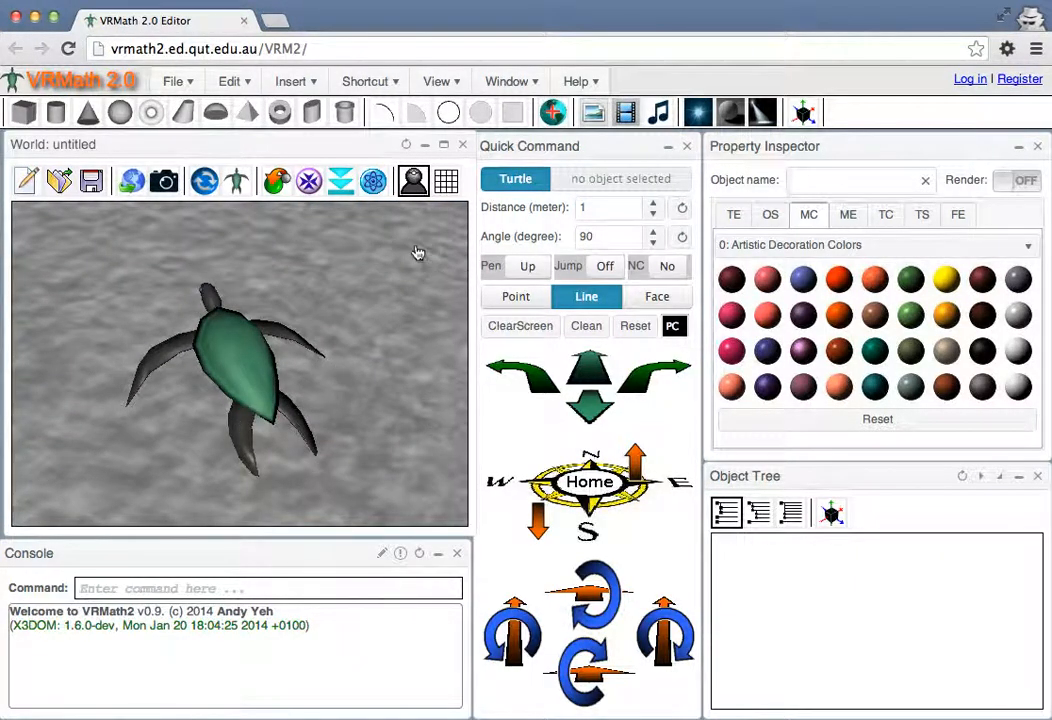
Toggle the headlight and rotate the view around the turtle to check how it is lit
{"action": "left_click", "coordinate": [414, 183]}
{"action": "left_click_drag", "start_coordinate": [318, 352], "coordinate": [227, 383]}
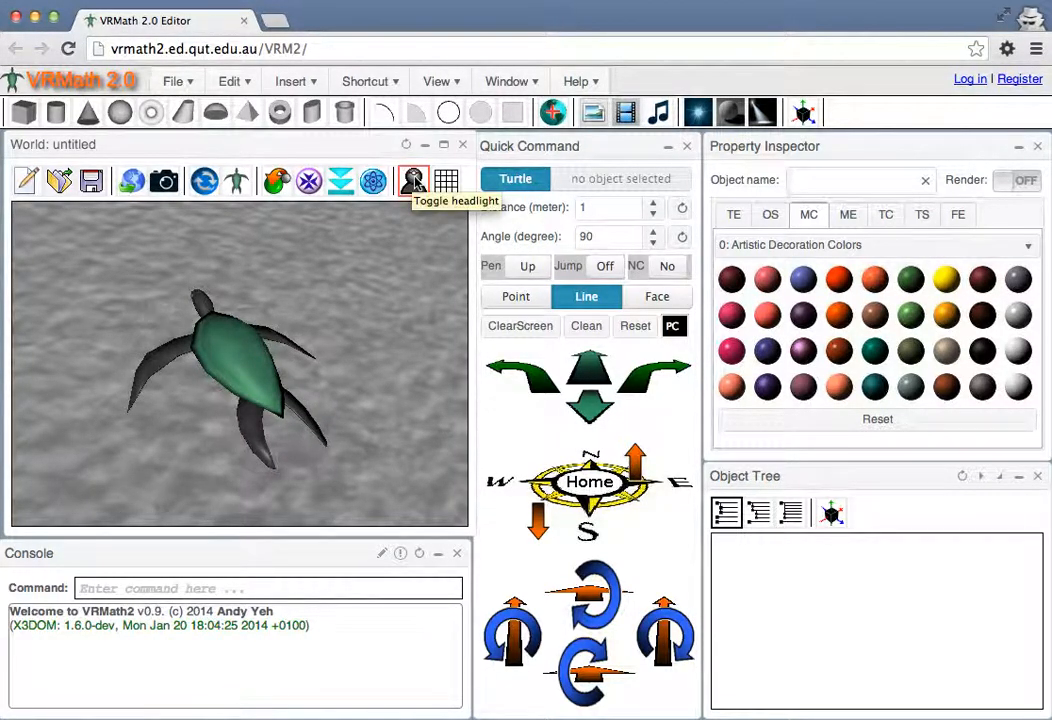
Turn off the headlight and rotate the view around the turtle to inspect it without that light
{"action": "left_click", "coordinate": [413, 182]}
{"action": "left_click_drag", "start_coordinate": [409, 225], "coordinate": [347, 354]}
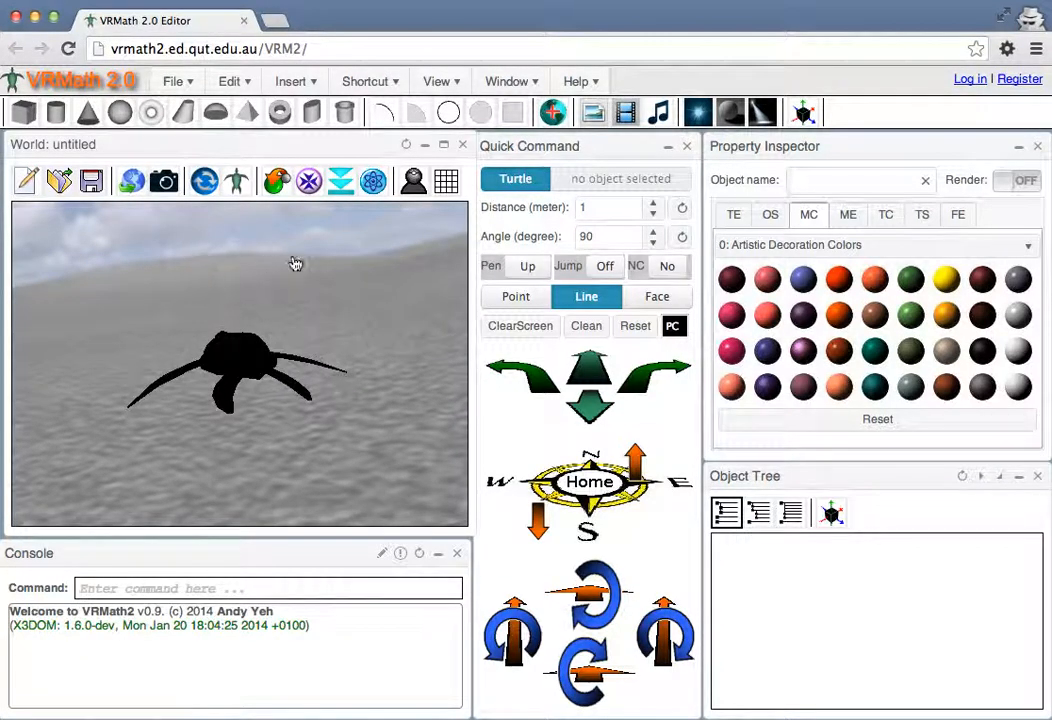
{"action": "left_click_drag", "start_coordinate": [362, 272], "coordinate": [348, 385]}
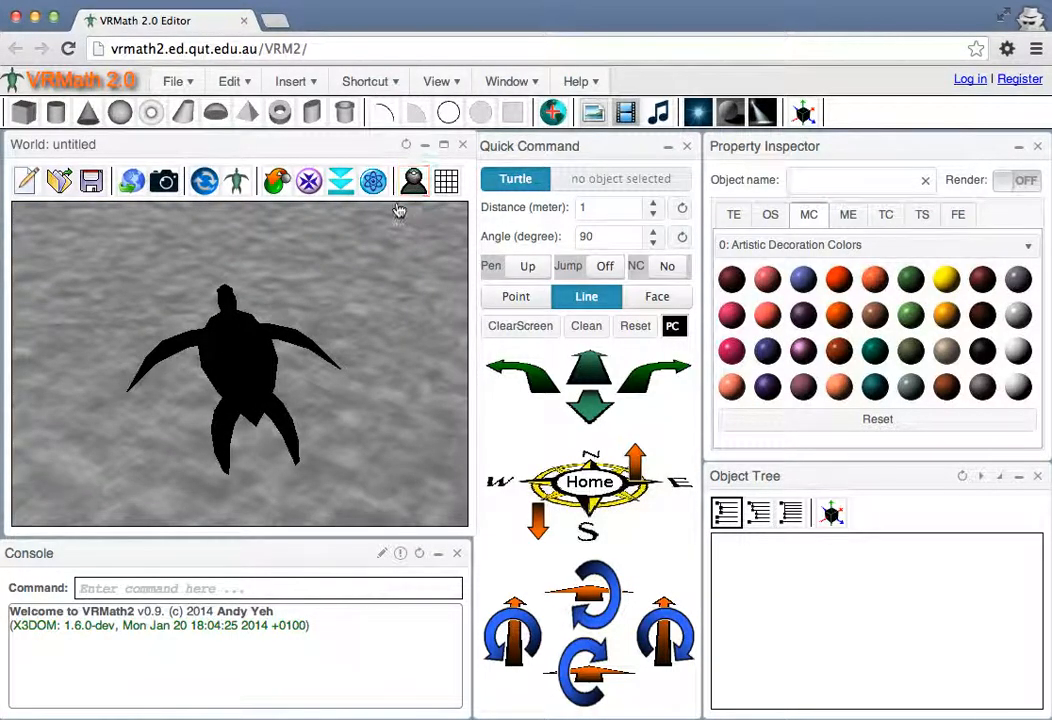
Insert a directional light and rotate the view to check how it lights the turtle
{"action": "left_click", "coordinate": [733, 115]}
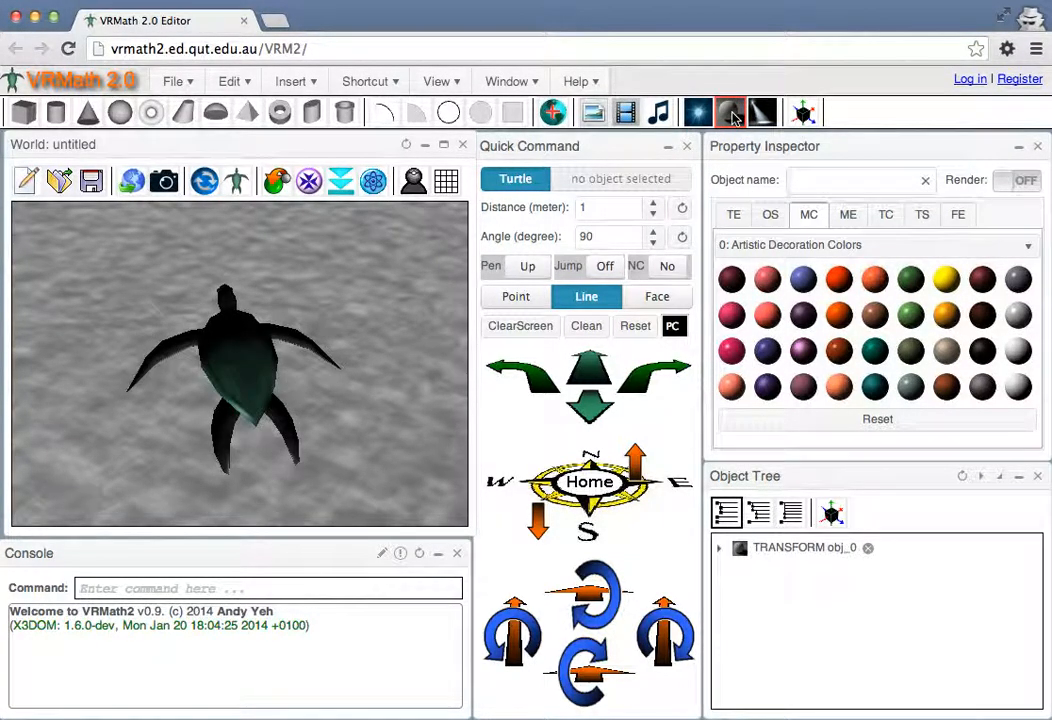
{"action": "left_click_drag", "start_coordinate": [325, 398], "coordinate": [289, 436]}
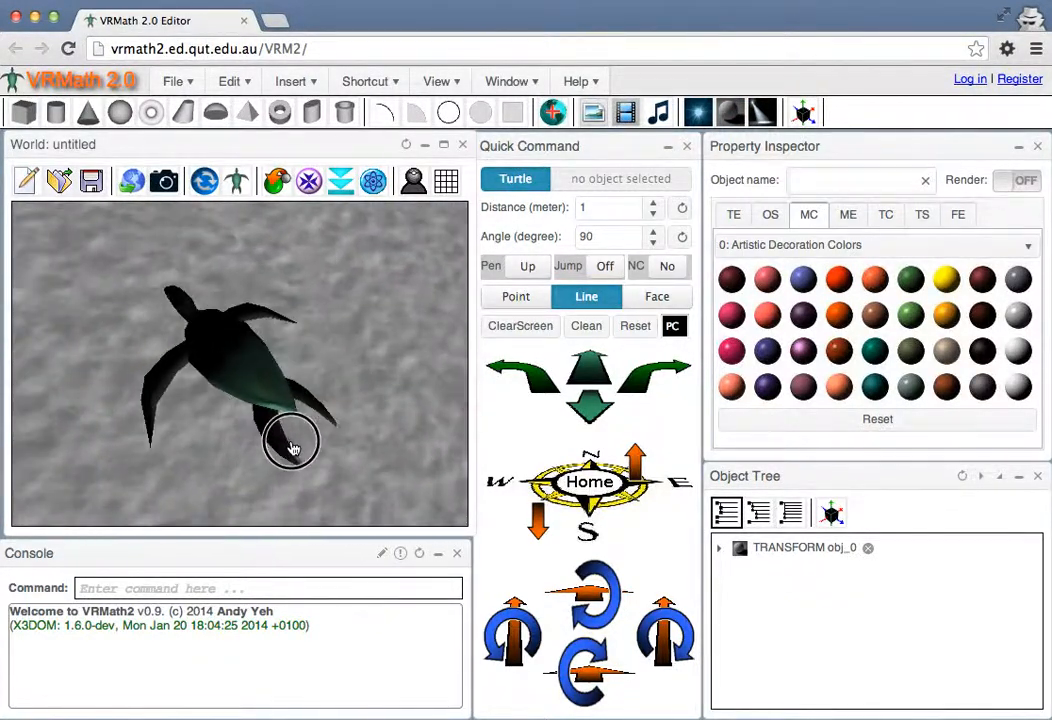
{"action": "left_click_drag", "start_coordinate": [260, 378], "coordinate": [283, 374]}
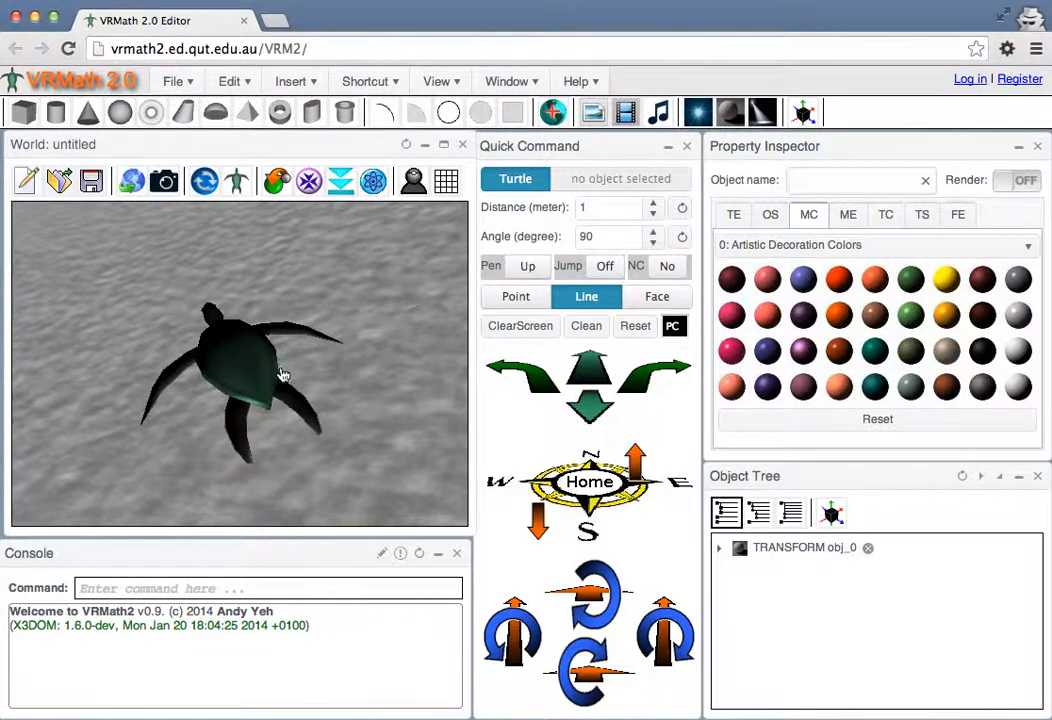
Delete the directional light, turn the headlight back on, and view the turtle from above
{"action": "left_click", "coordinate": [868, 549]}
{"action": "left_click", "coordinate": [413, 180]}
{"action": "left_click_drag", "start_coordinate": [215, 375], "coordinate": [340, 355]}
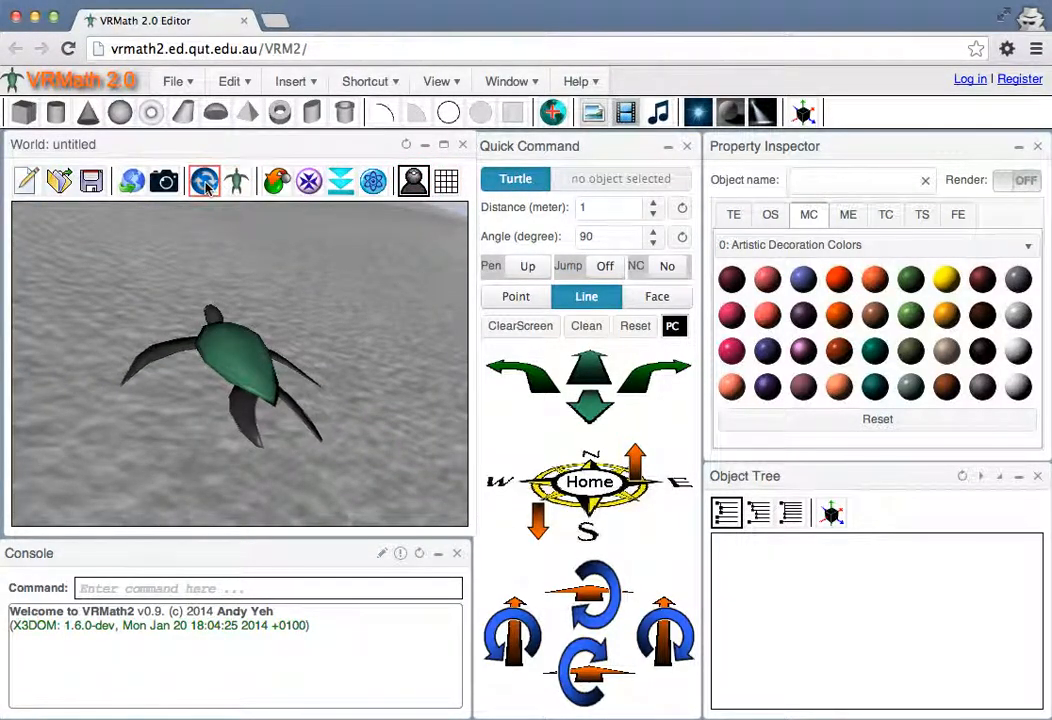
{"action": "left_click_drag", "start_coordinate": [228, 330], "coordinate": [292, 338]}
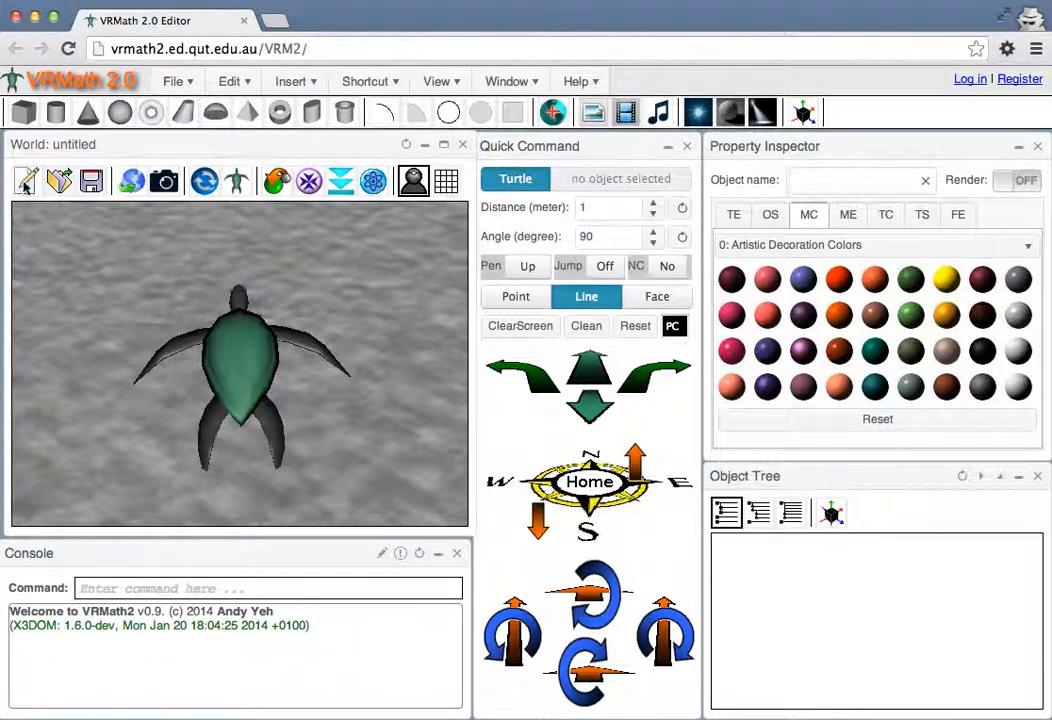
Start a new world, clearing everything in the current space, and look at the turtle in it
{"action": "left_click", "coordinate": [24, 180]}
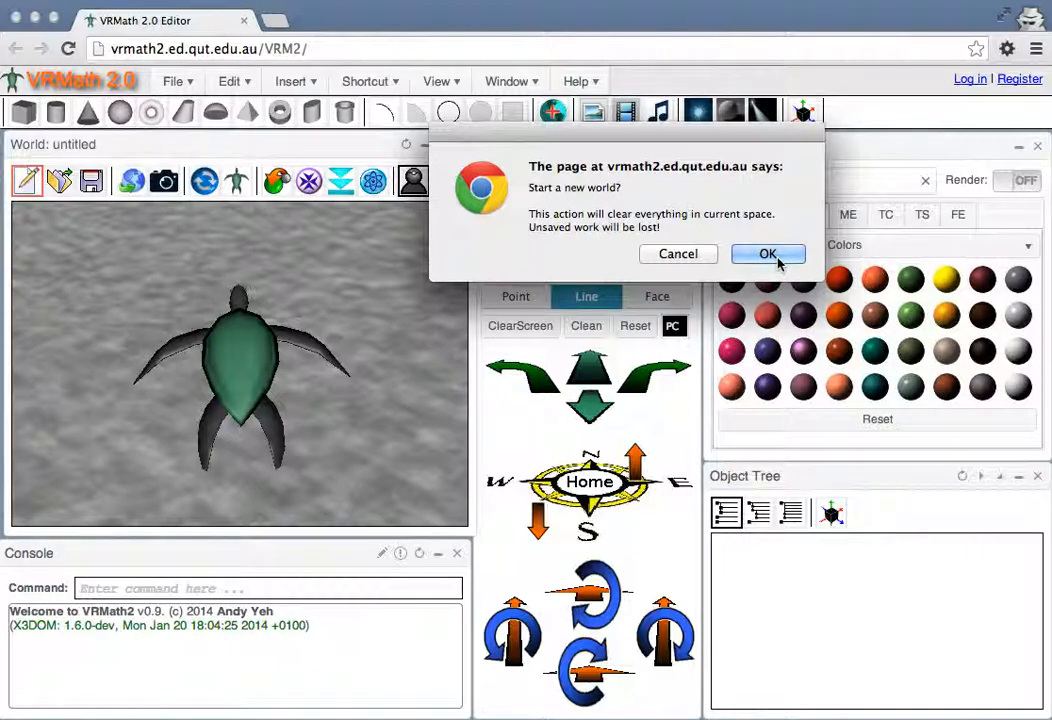
{"action": "left_click", "coordinate": [768, 255]}
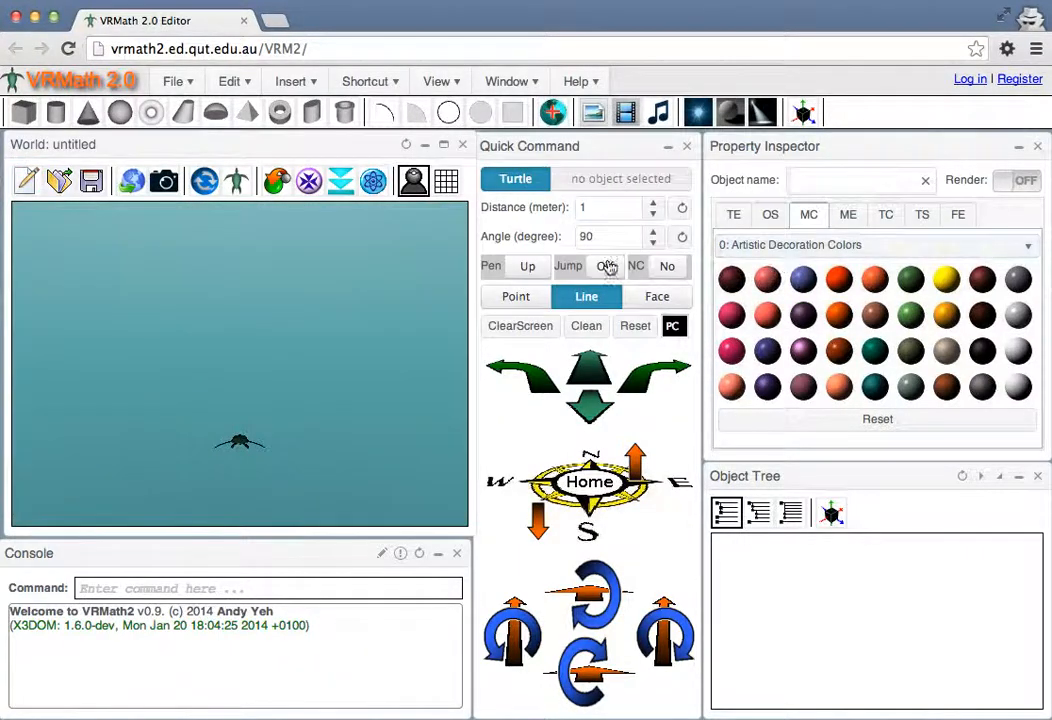
{"action": "left_click", "coordinate": [212, 405]}
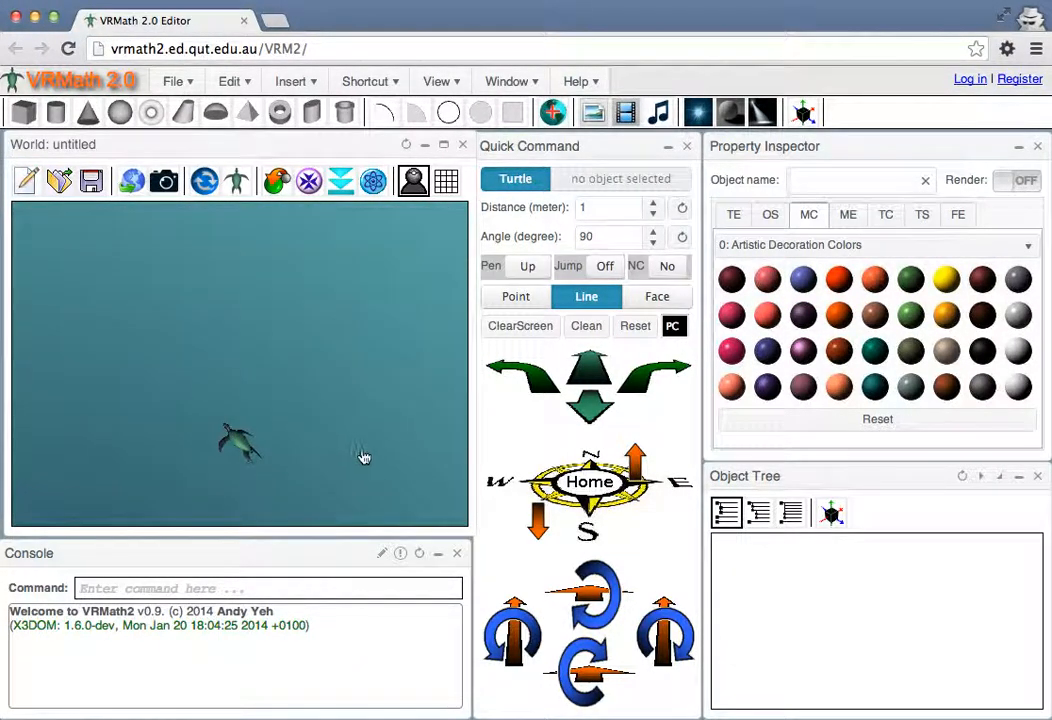
{"action": "left_click", "coordinate": [301, 389]}
{"action": "left_click", "coordinate": [284, 383]}
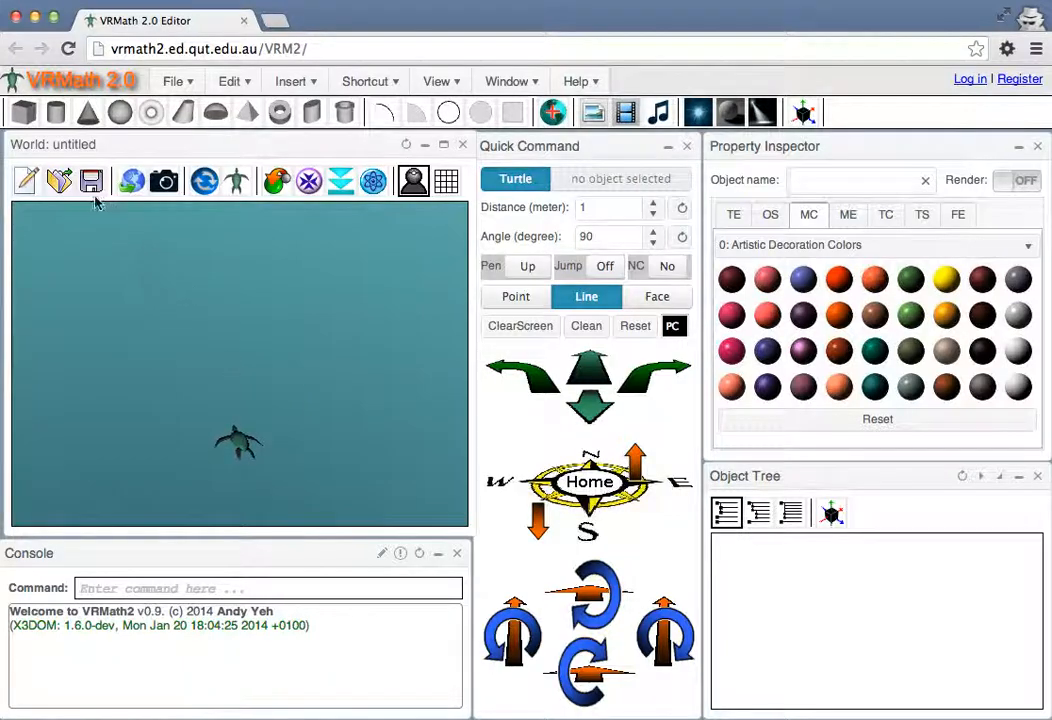
Choose to open an existing world and dismiss the guest account info so it is not shown again
{"action": "left_click", "coordinate": [59, 181]}
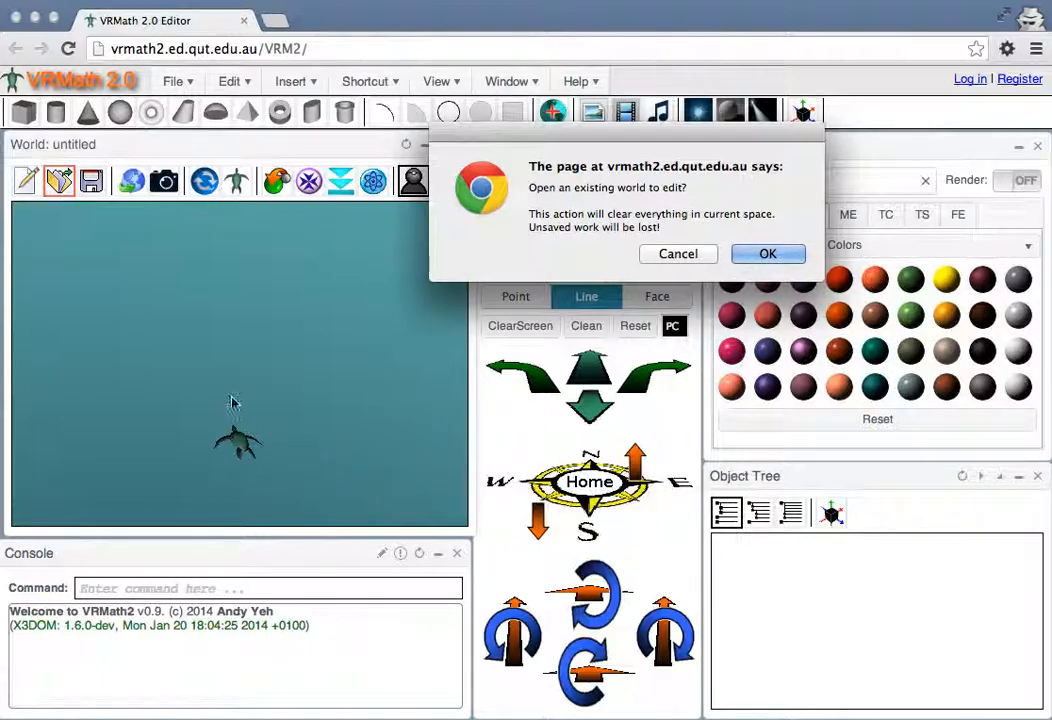
{"action": "left_click", "coordinate": [740, 256]}
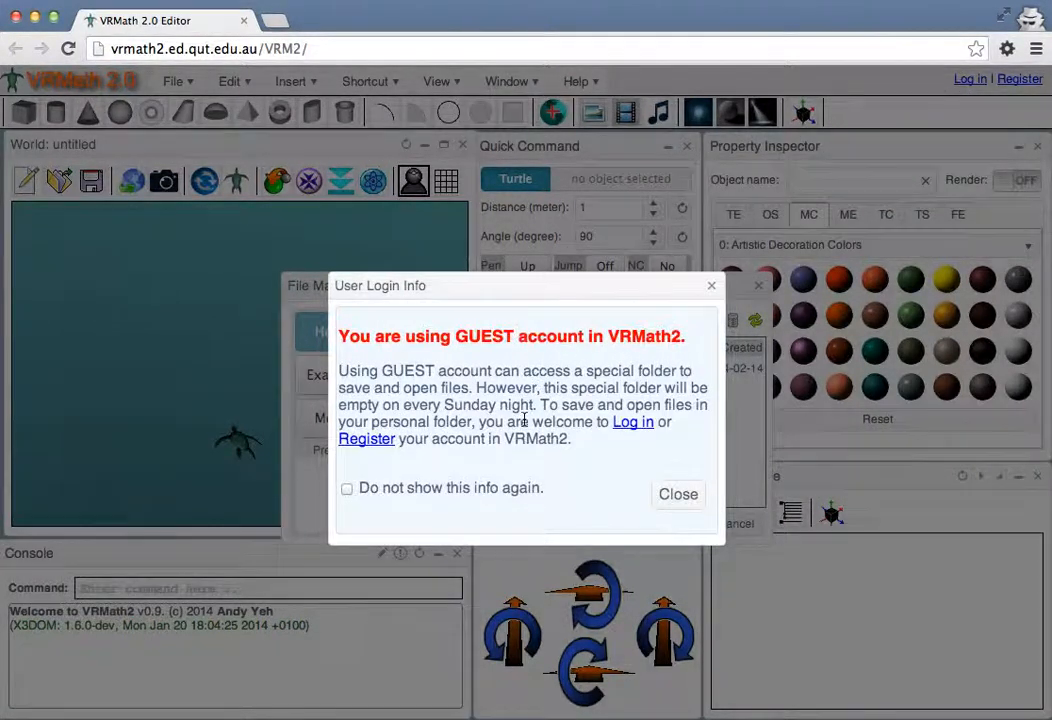
{"action": "left_click", "coordinate": [346, 488]}
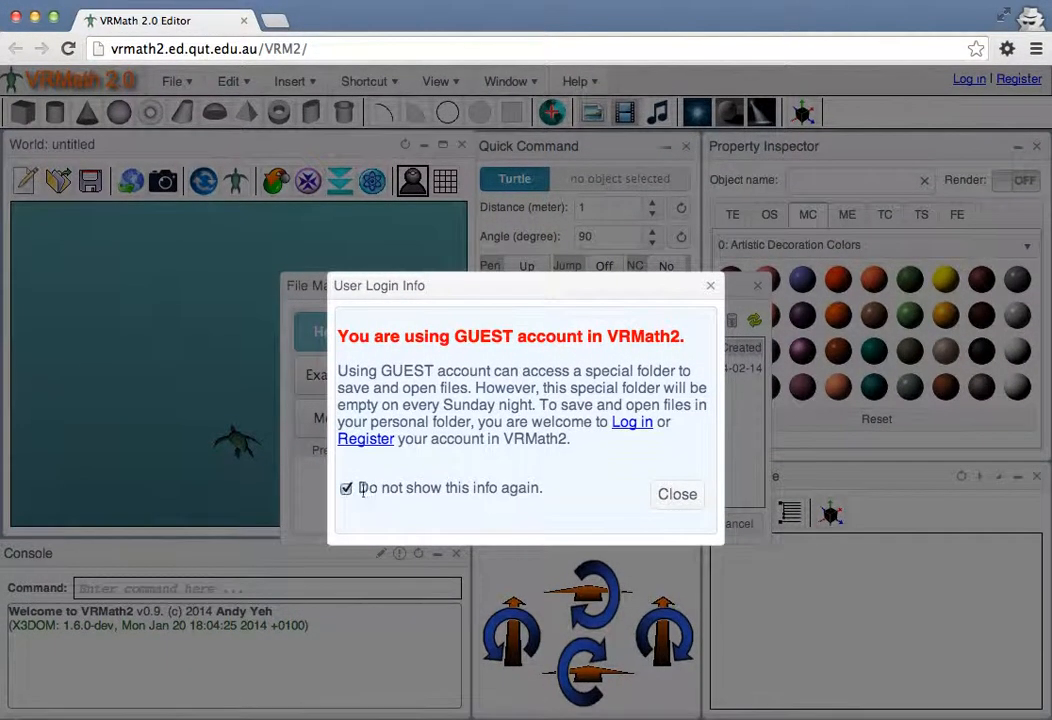
{"action": "left_click", "coordinate": [678, 496]}
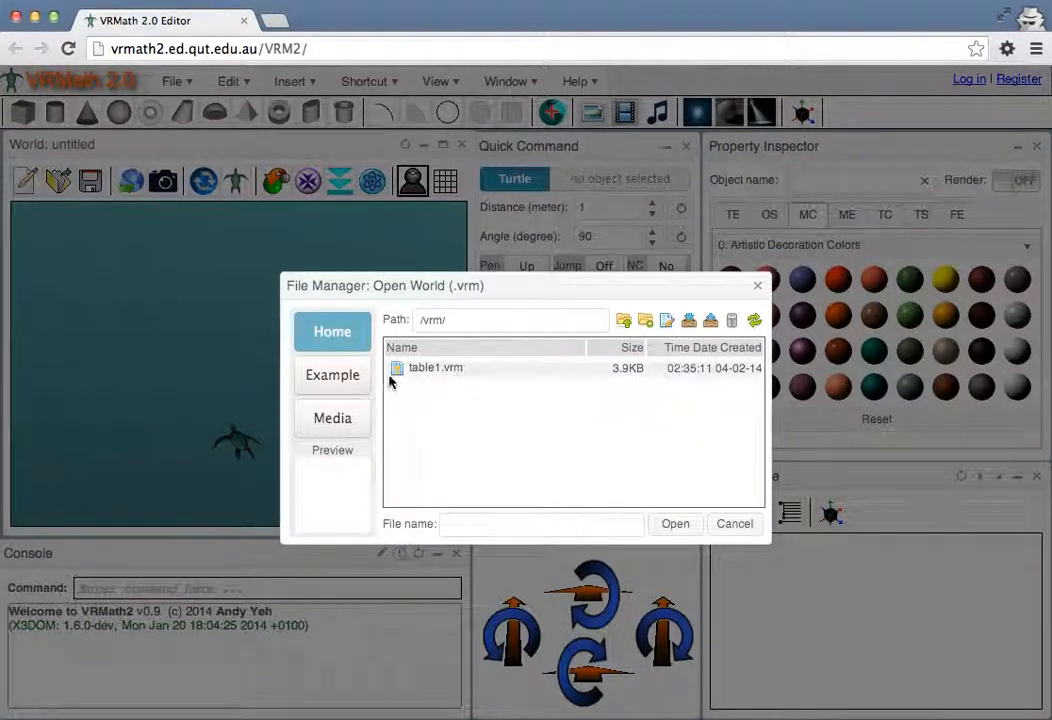
Open table.vrm from the vrm folder of the example files and examine the table from different angles
{"action": "left_click", "coordinate": [340, 380]}
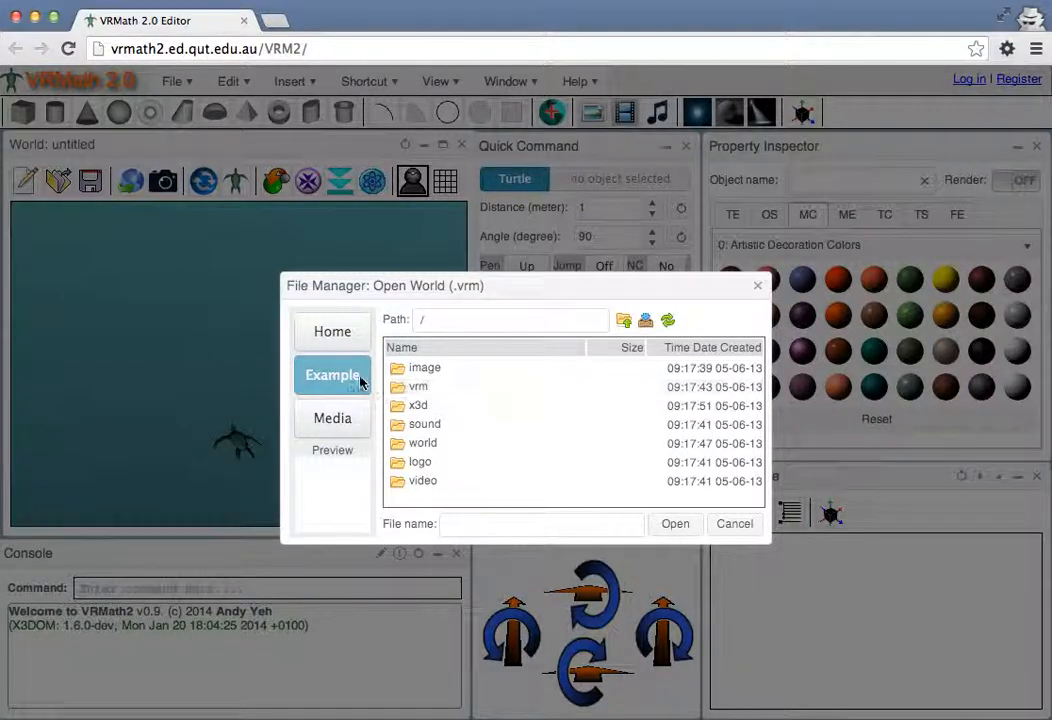
{"action": "left_click", "coordinate": [421, 390]}
{"action": "double_click", "coordinate": [407, 393]}
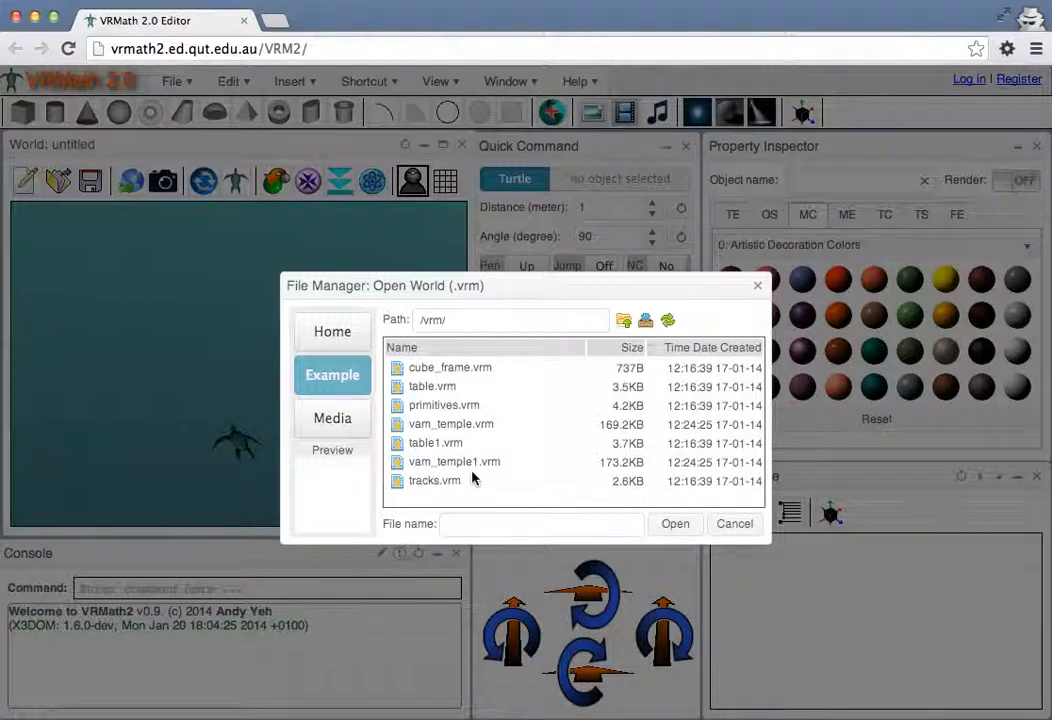
{"action": "double_click", "coordinate": [428, 386]}
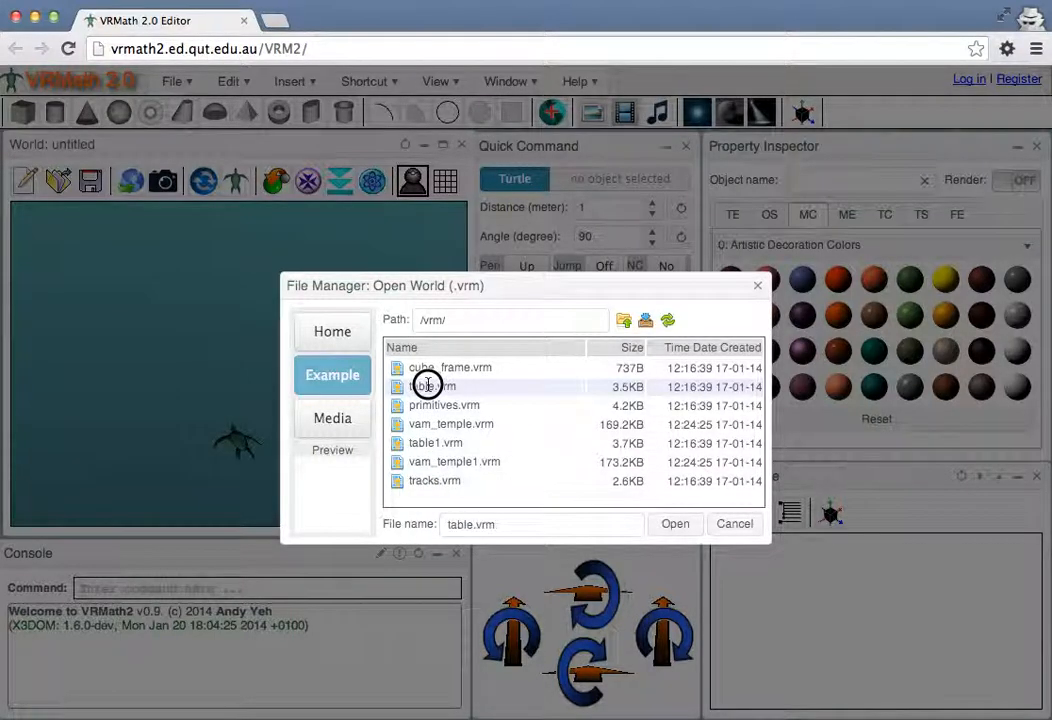
{"action": "left_click_drag", "start_coordinate": [376, 406], "coordinate": [320, 442]}
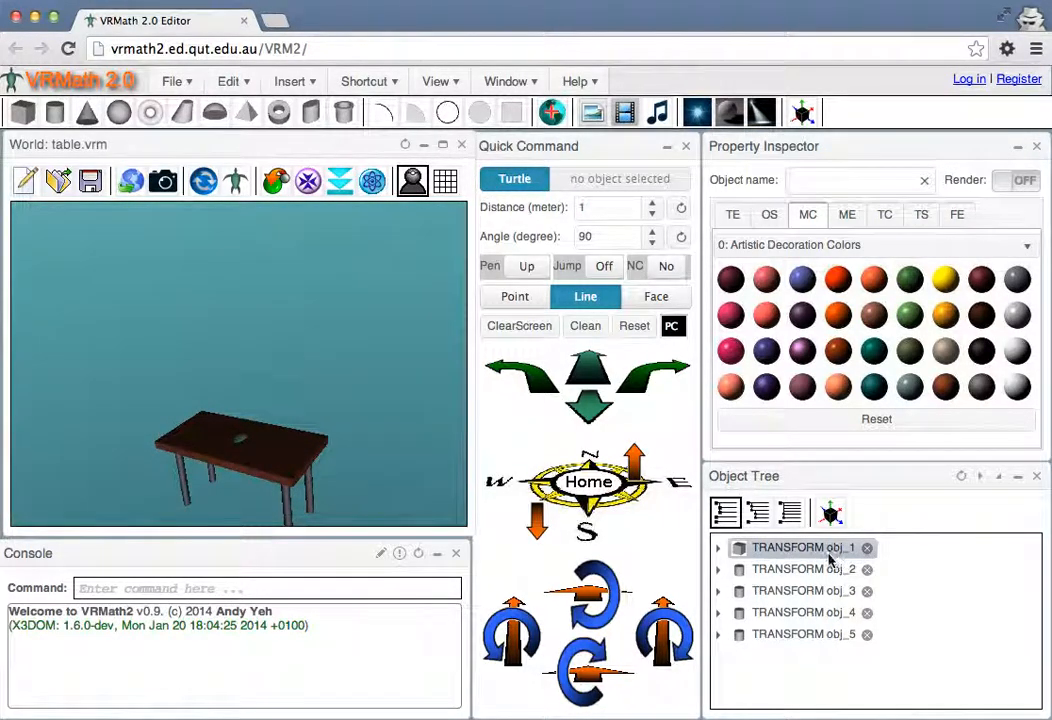
{"action": "left_click_drag", "start_coordinate": [411, 481], "coordinate": [289, 312]}
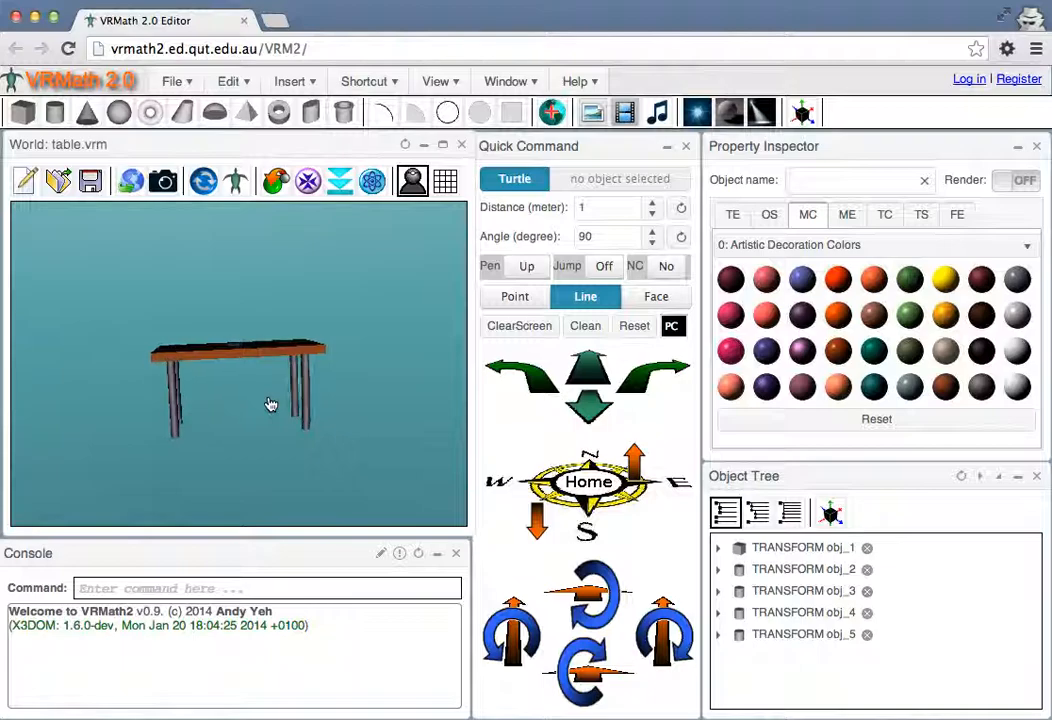
{"action": "left_click_drag", "start_coordinate": [270, 404], "coordinate": [274, 354]}
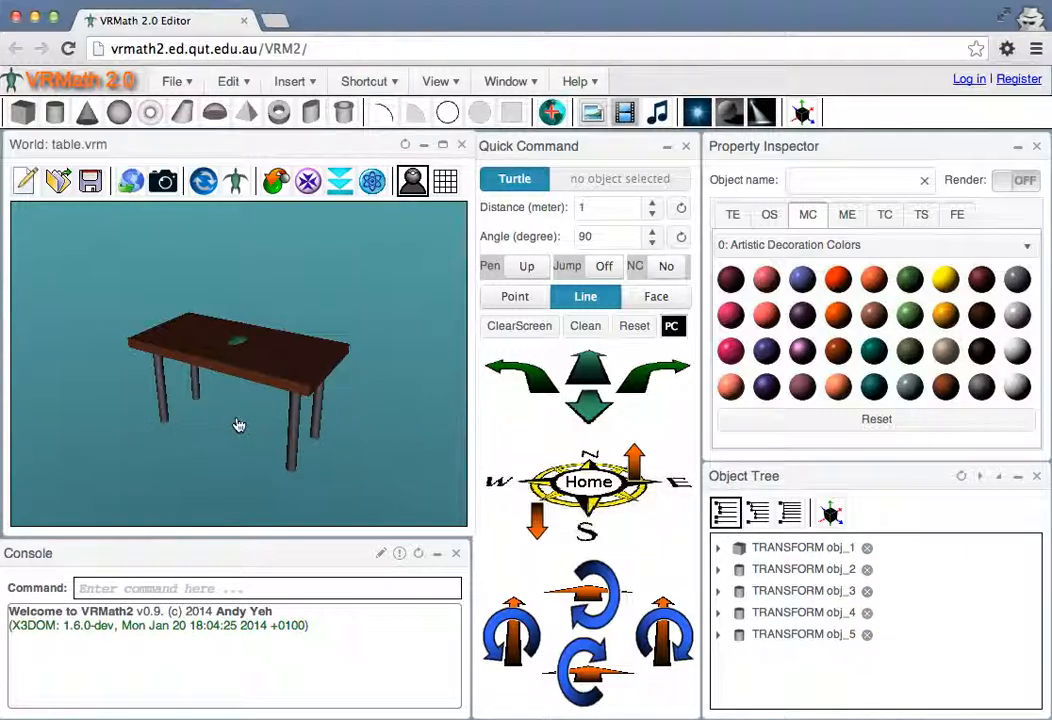
Select the tabletop and apply a light brown wood-grain texture from the wood category
{"action": "left_click_drag", "start_coordinate": [258, 448], "coordinate": [270, 377]}
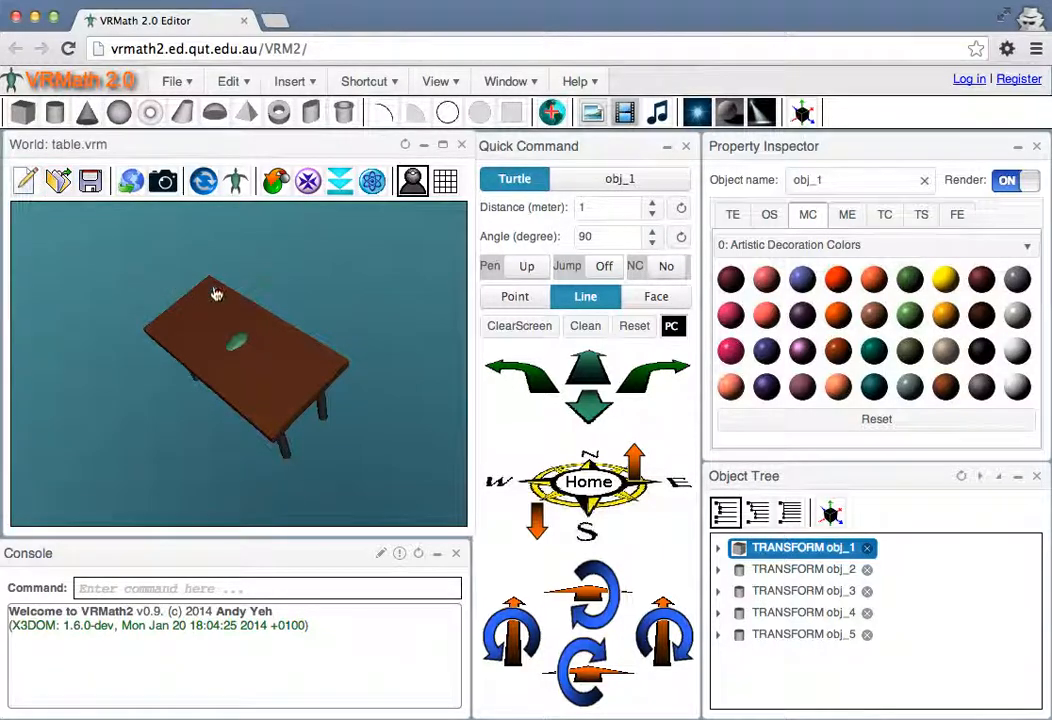
{"action": "left_click", "coordinate": [279, 366]}
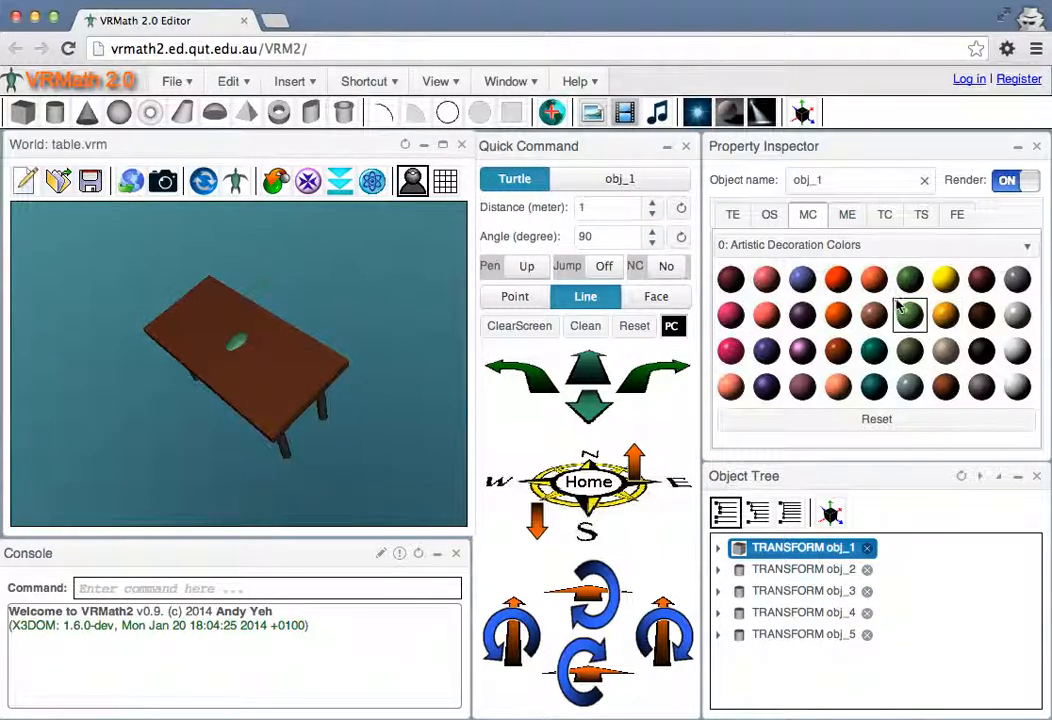
{"action": "left_click", "coordinate": [884, 214]}
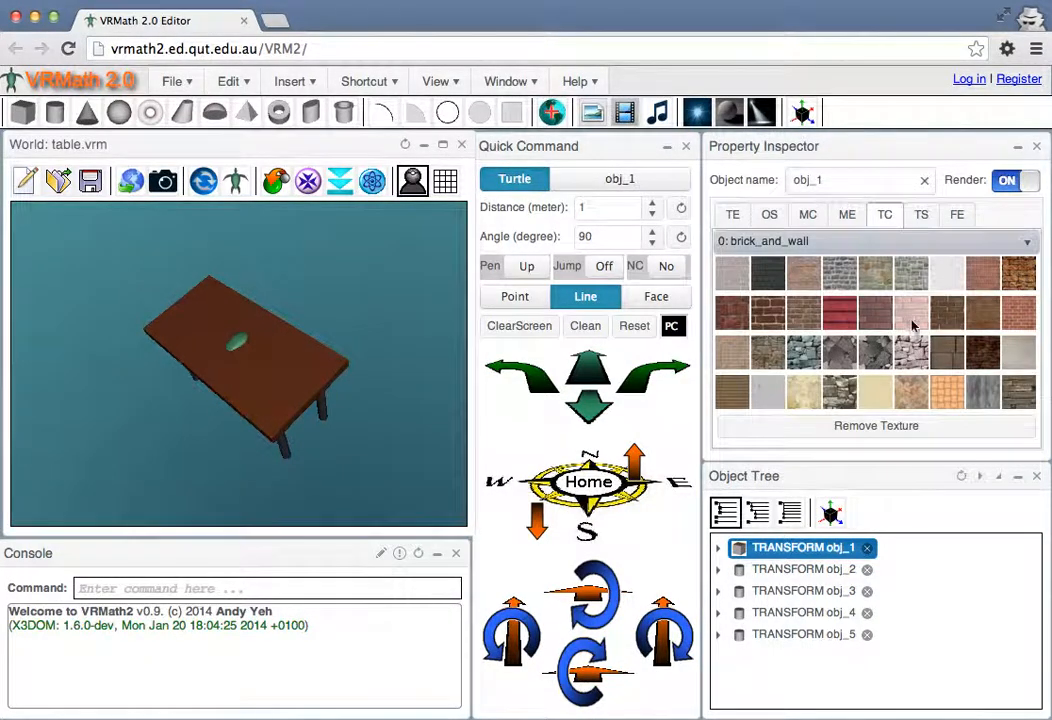
{"action": "left_click", "coordinate": [900, 242]}
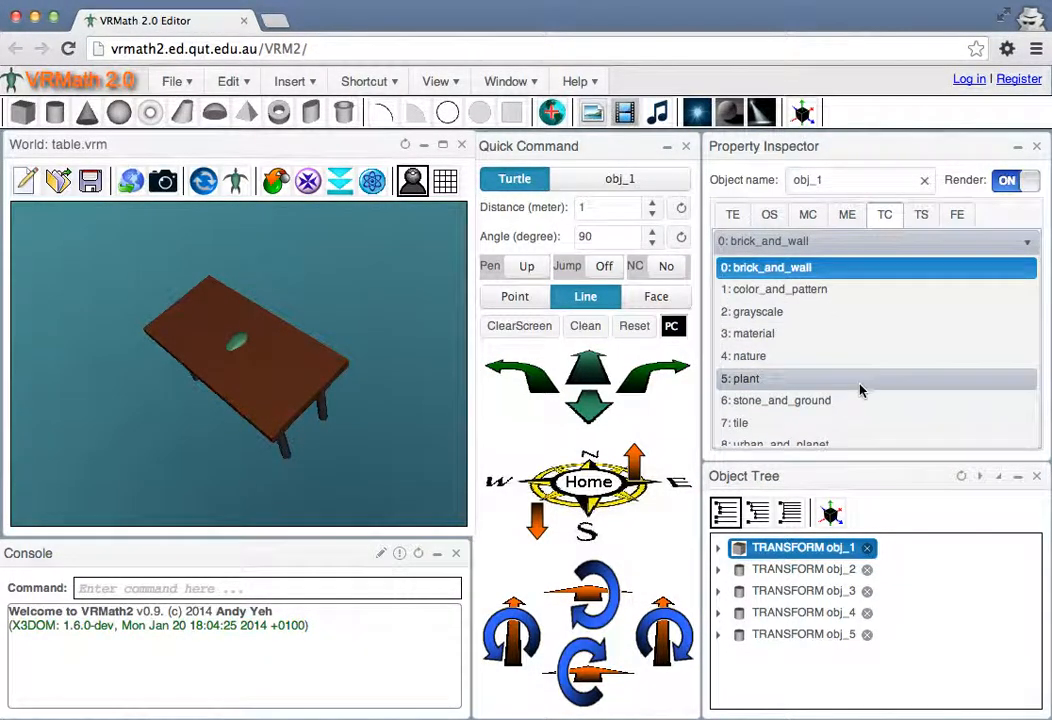
{"action": "scroll", "coordinate": [860, 390], "scroll_direction": "down", "scroll_amount": 3}
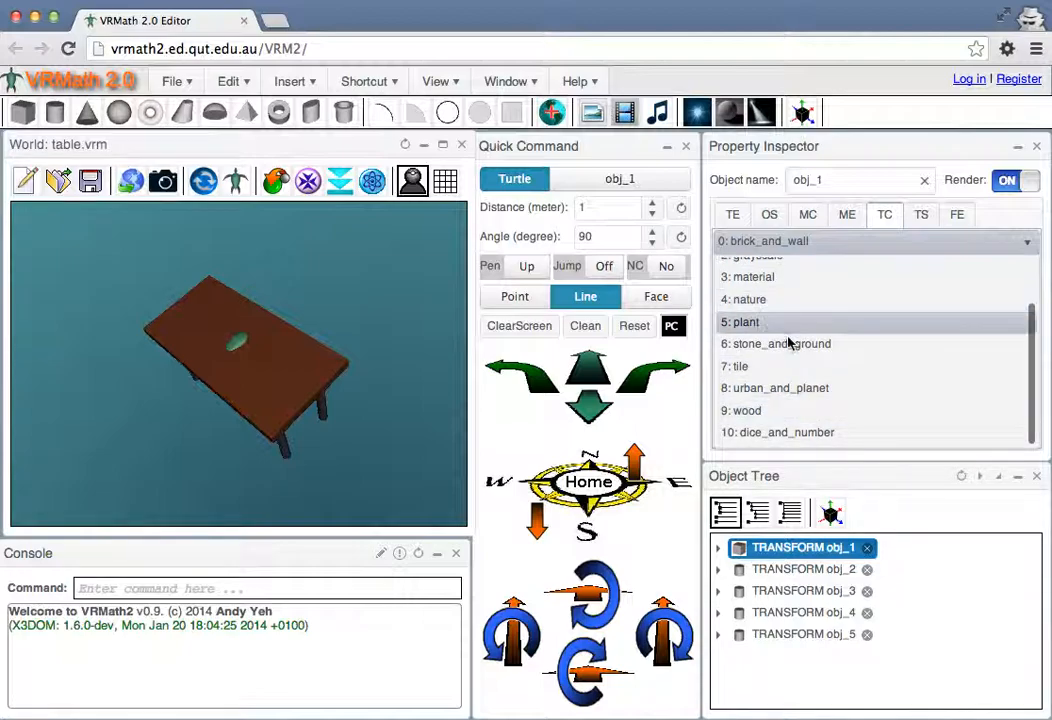
{"action": "left_click", "coordinate": [781, 411]}
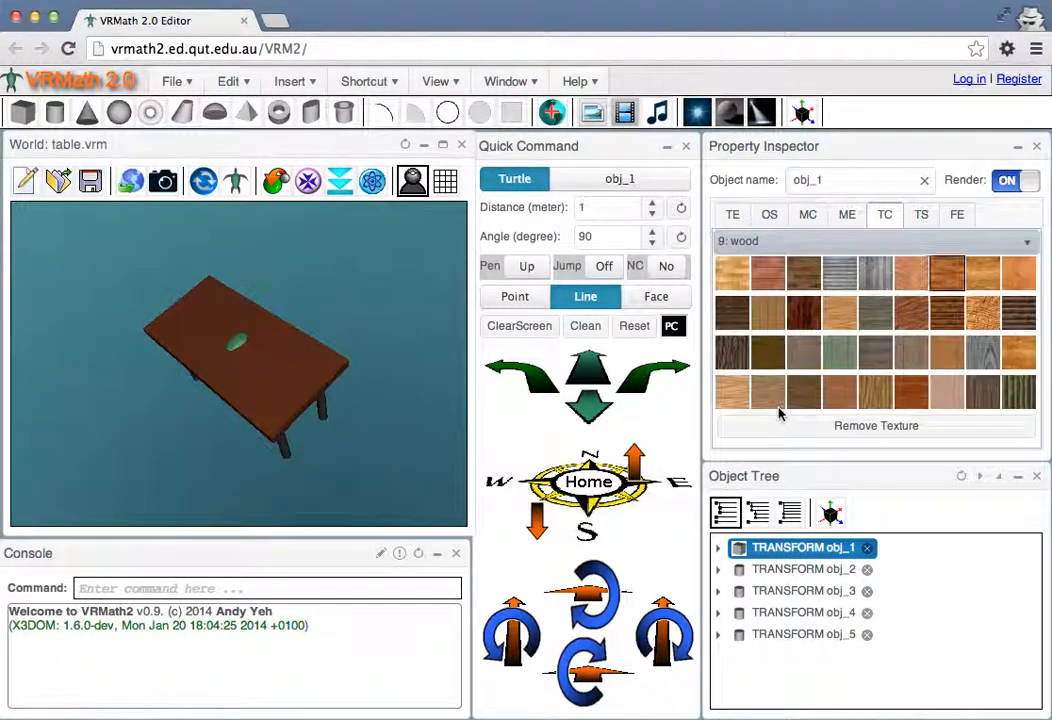
{"action": "left_click", "coordinate": [730, 392]}
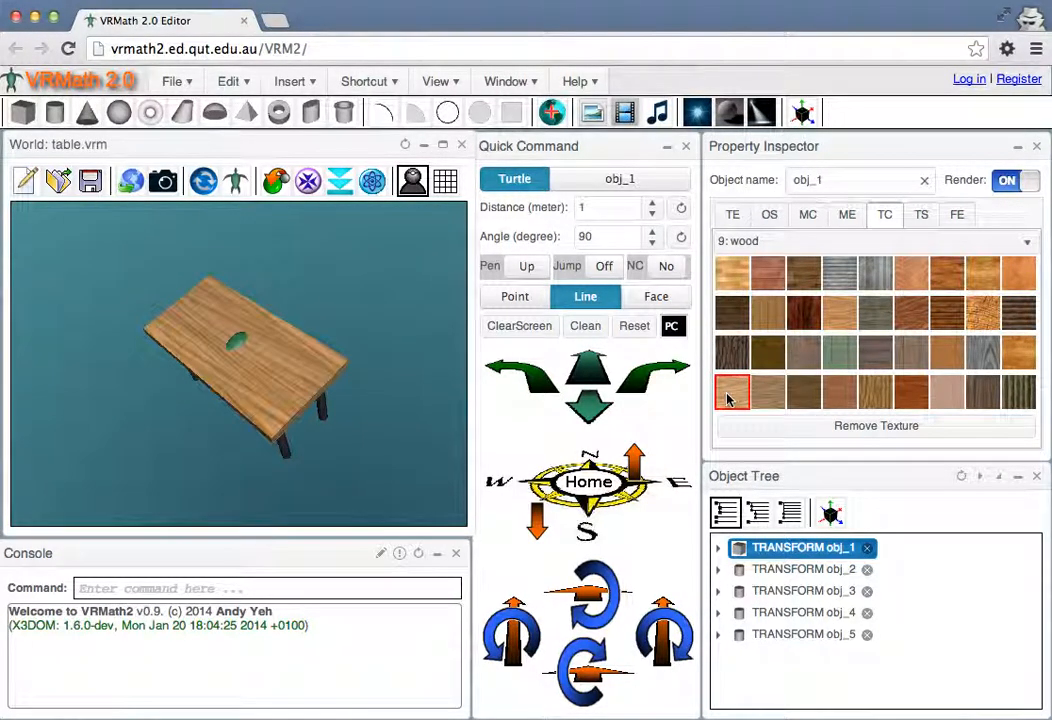
{"action": "left_click_drag", "start_coordinate": [262, 425], "coordinate": [294, 411]}
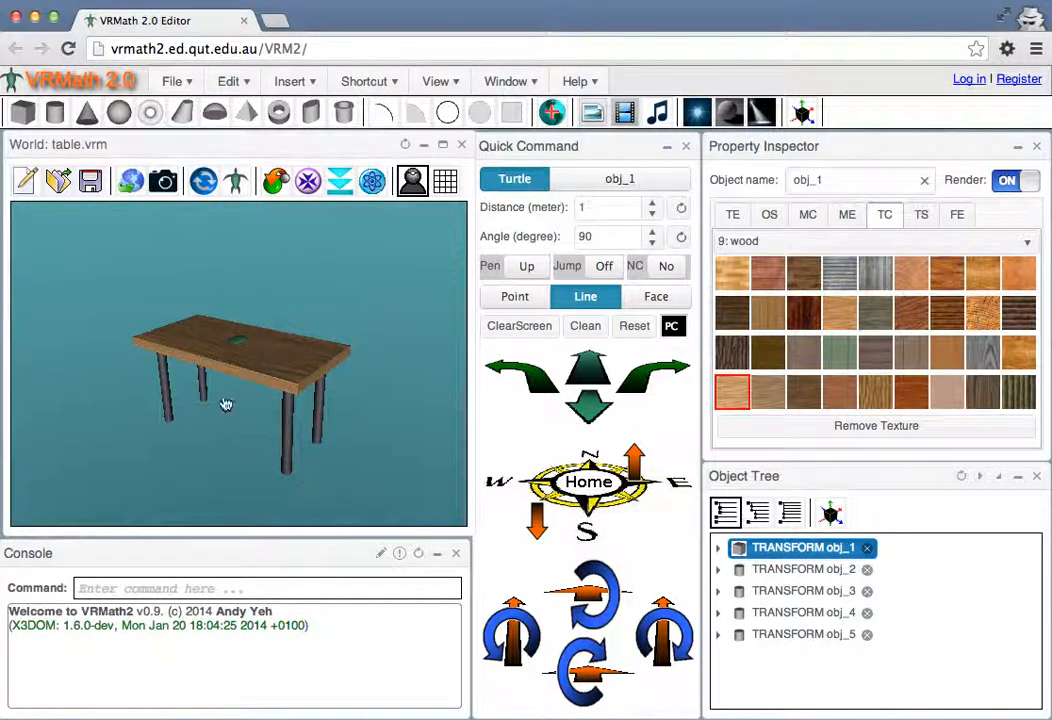
Save the world as table2.vrm in the home vrm folder
{"action": "left_click", "coordinate": [90, 184]}
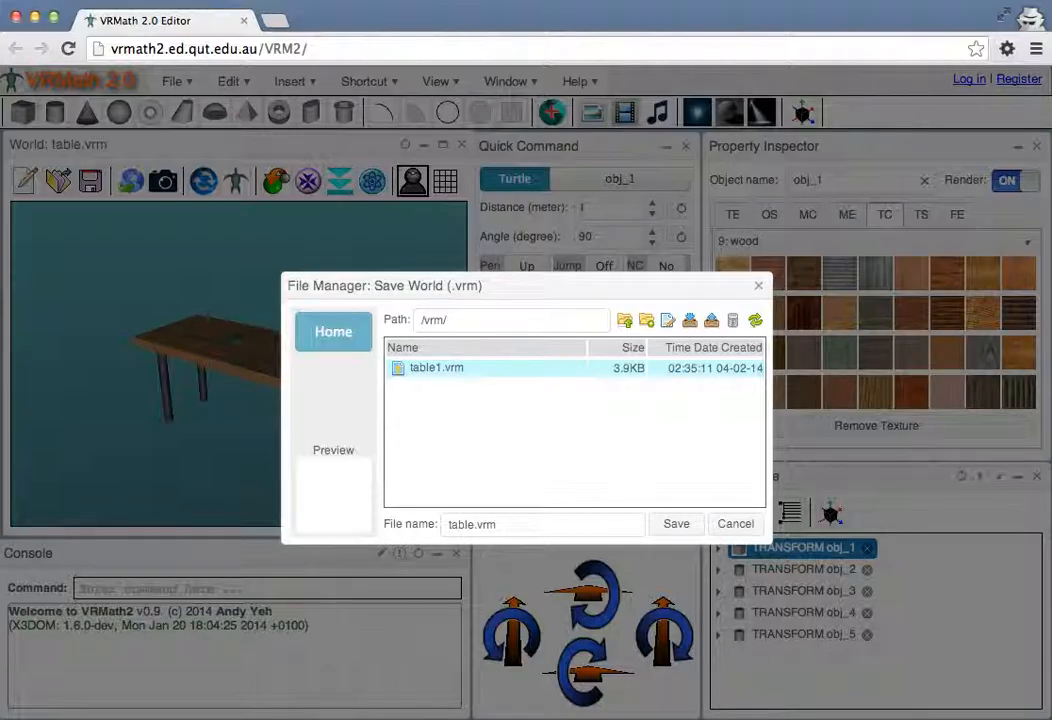
{"action": "left_click", "coordinate": [676, 527]}
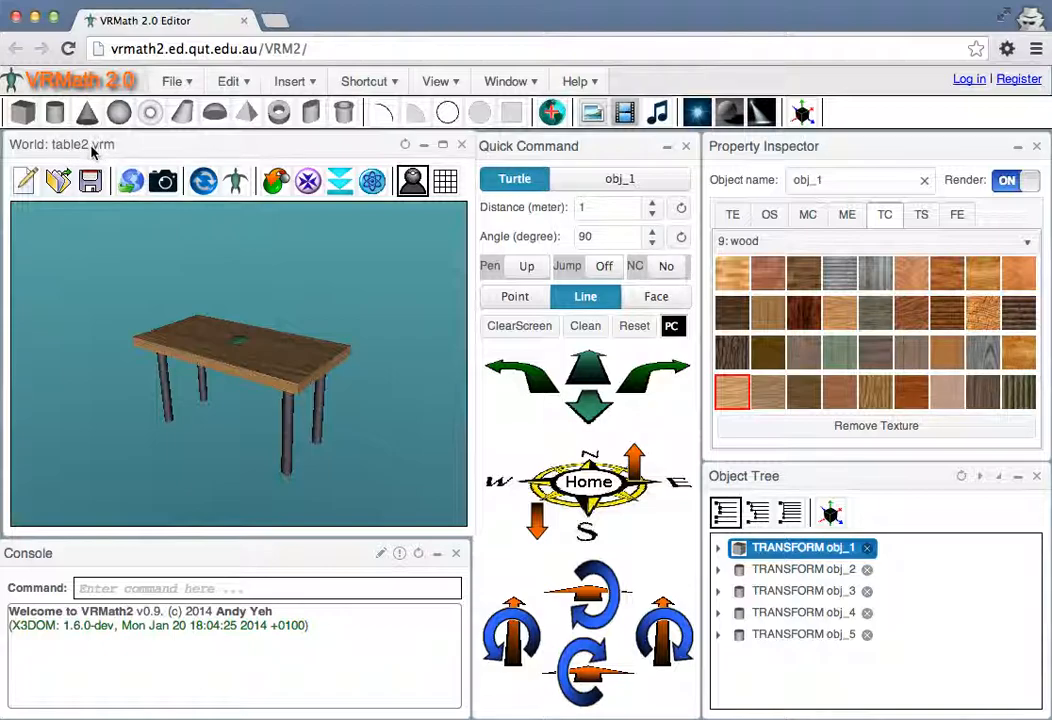
Open the publish settings for the table world and include the current viewpoint, current background and navigation info
{"action": "left_click_drag", "start_coordinate": [460, 486], "coordinate": [256, 425]}
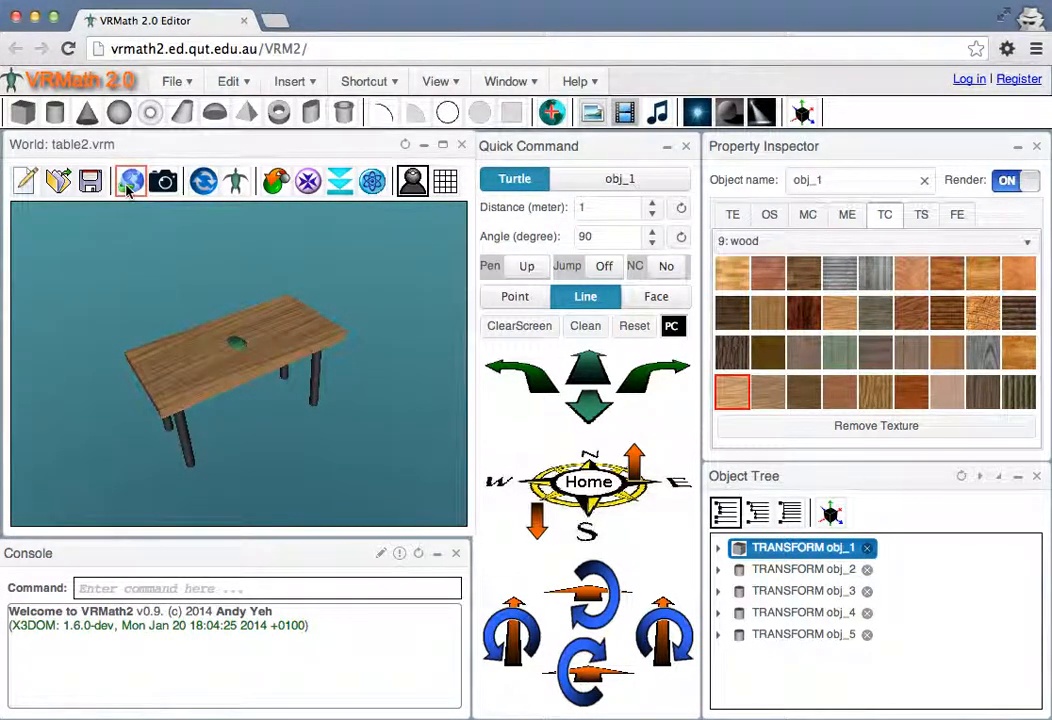
{"action": "left_click_drag", "start_coordinate": [240, 423], "coordinate": [172, 345]}
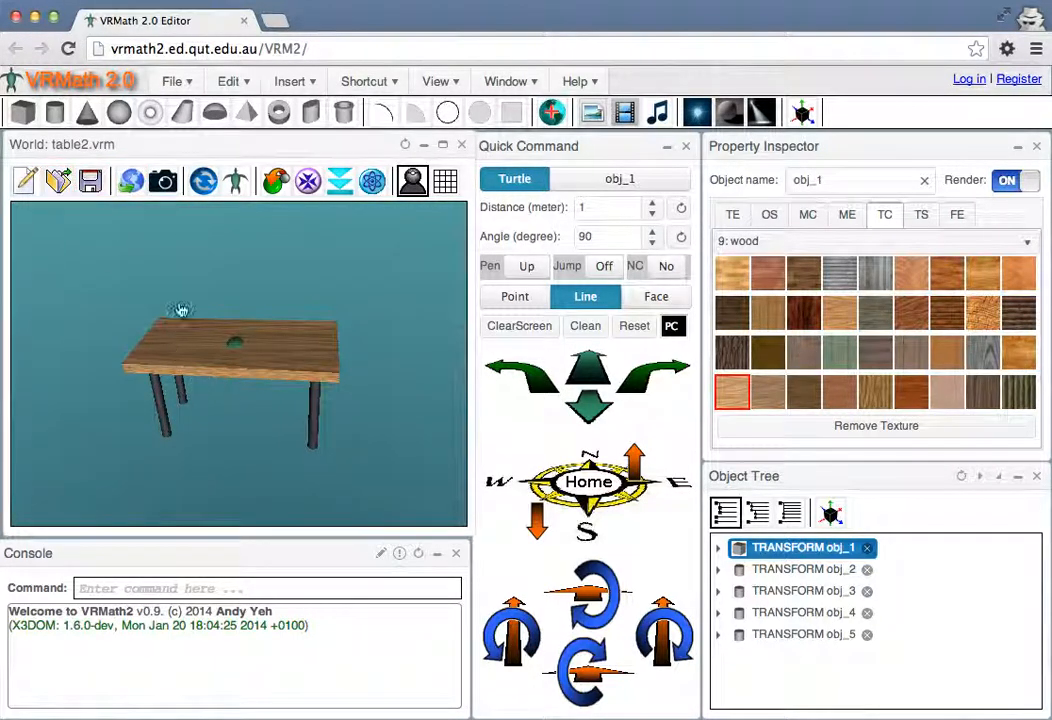
{"action": "left_click_drag", "start_coordinate": [277, 380], "coordinate": [146, 254]}
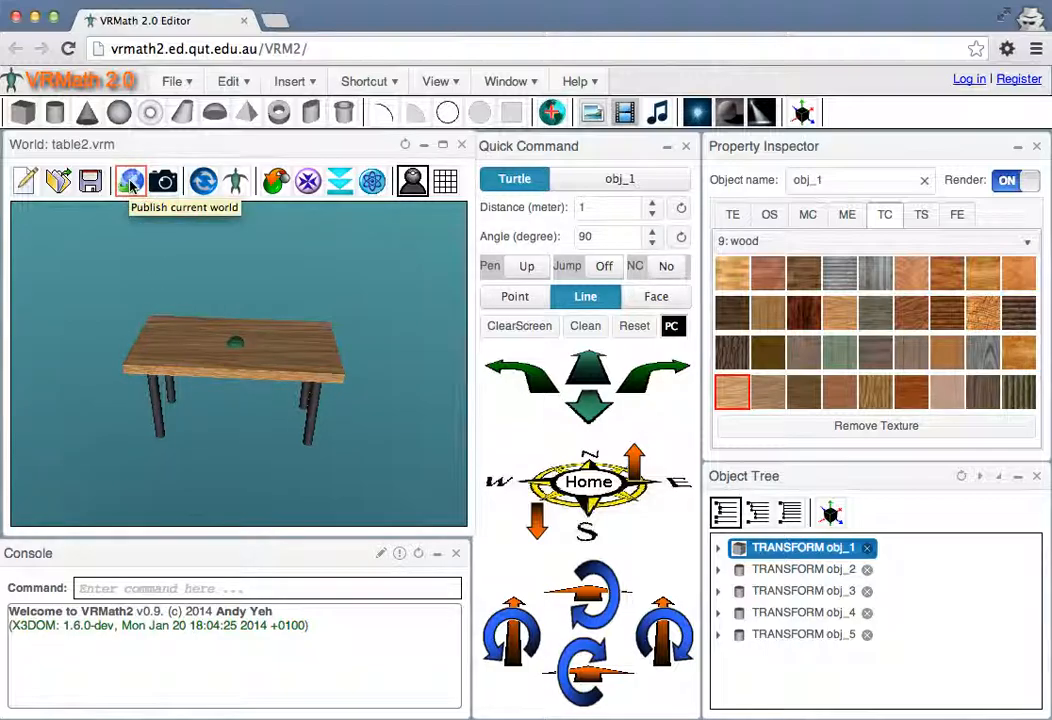
{"action": "left_click", "coordinate": [131, 182]}
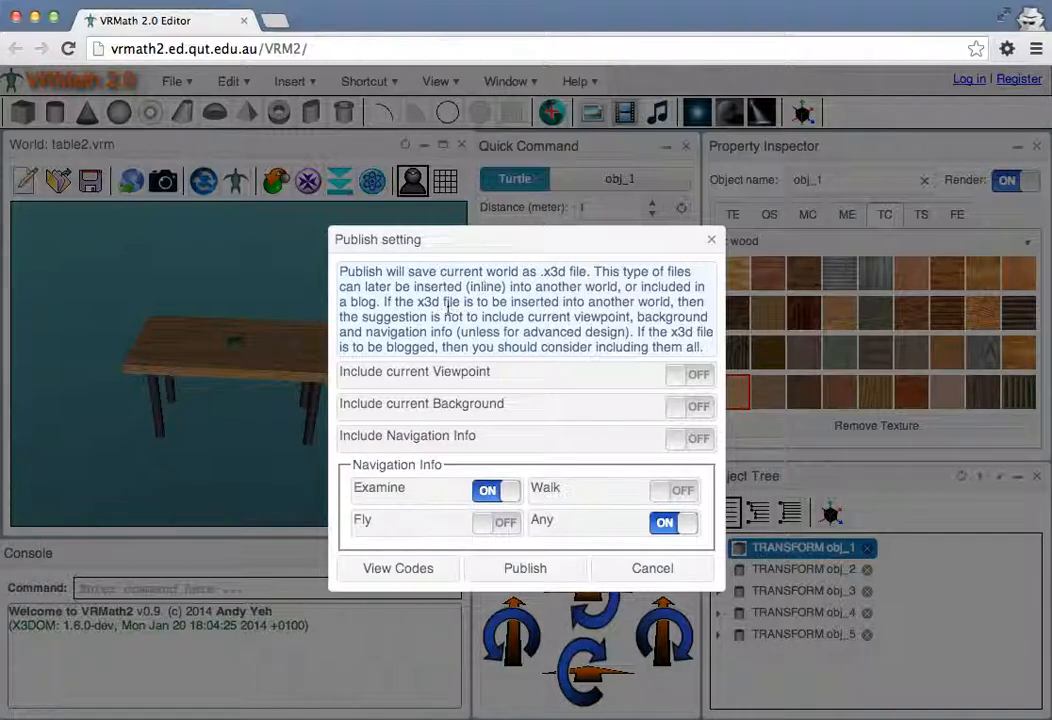
{"action": "left_click_drag", "start_coordinate": [506, 252], "coordinate": [541, 240]}
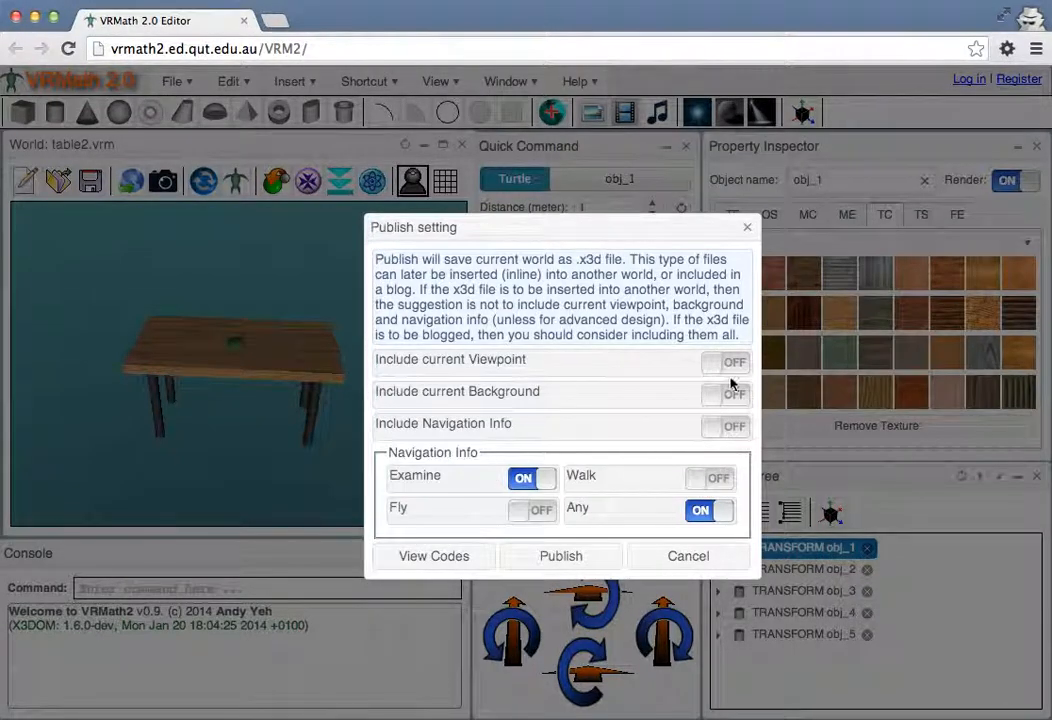
{"action": "left_click_drag", "start_coordinate": [567, 232], "coordinate": [593, 233]}
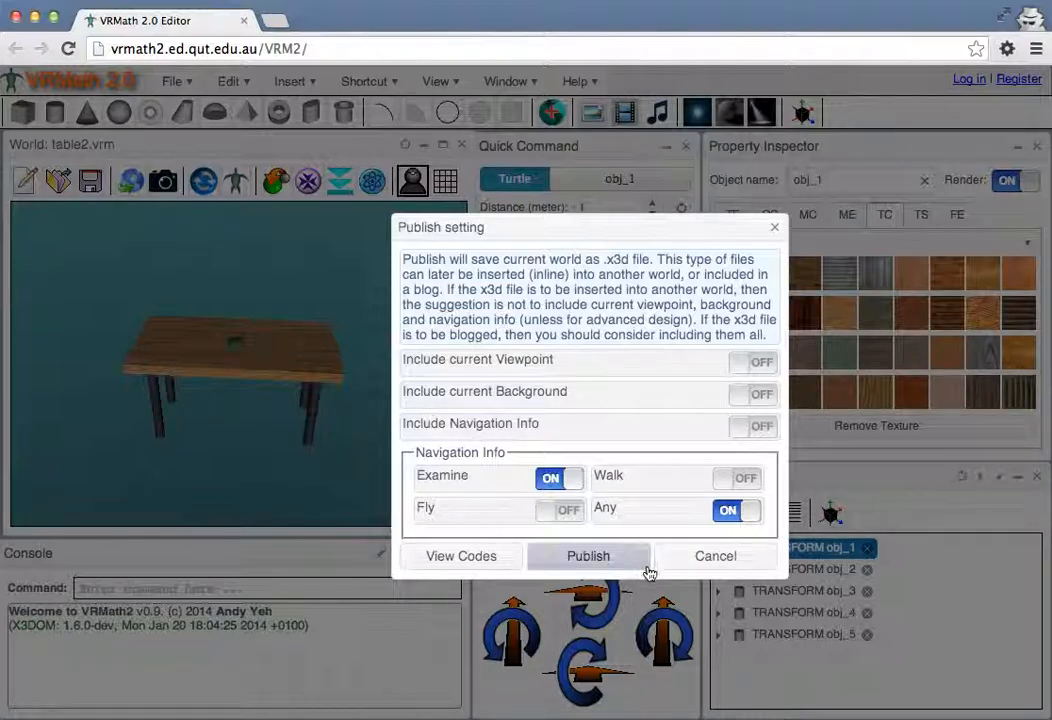
{"action": "left_click_drag", "start_coordinate": [551, 245], "coordinate": [590, 242]}
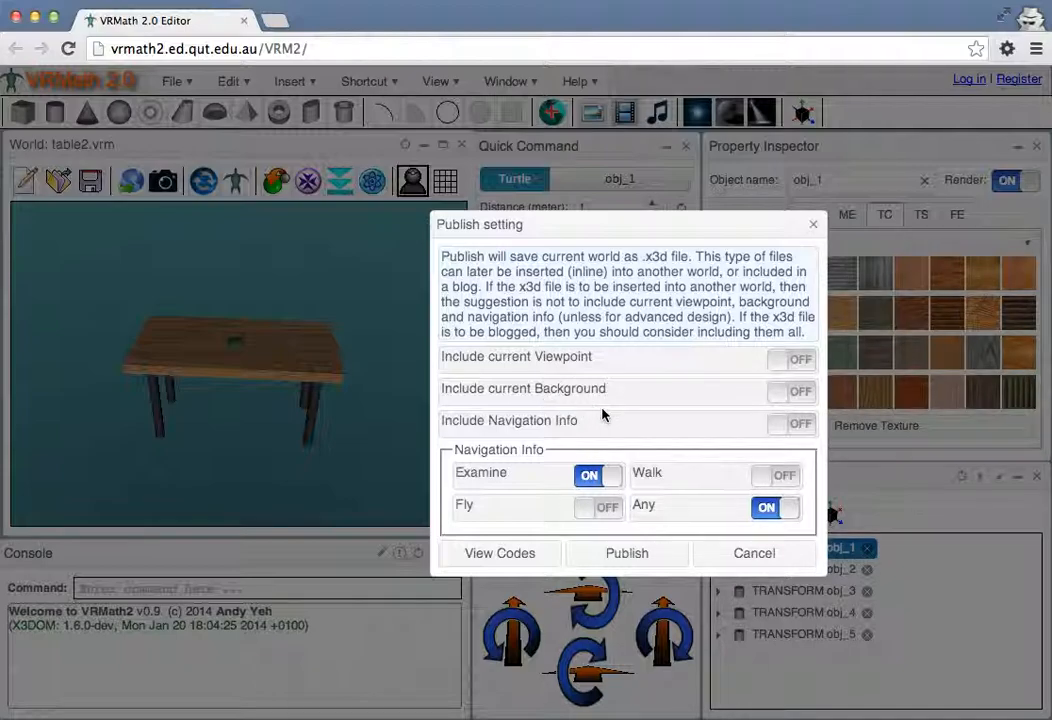
{"action": "left_click", "coordinate": [783, 361]}
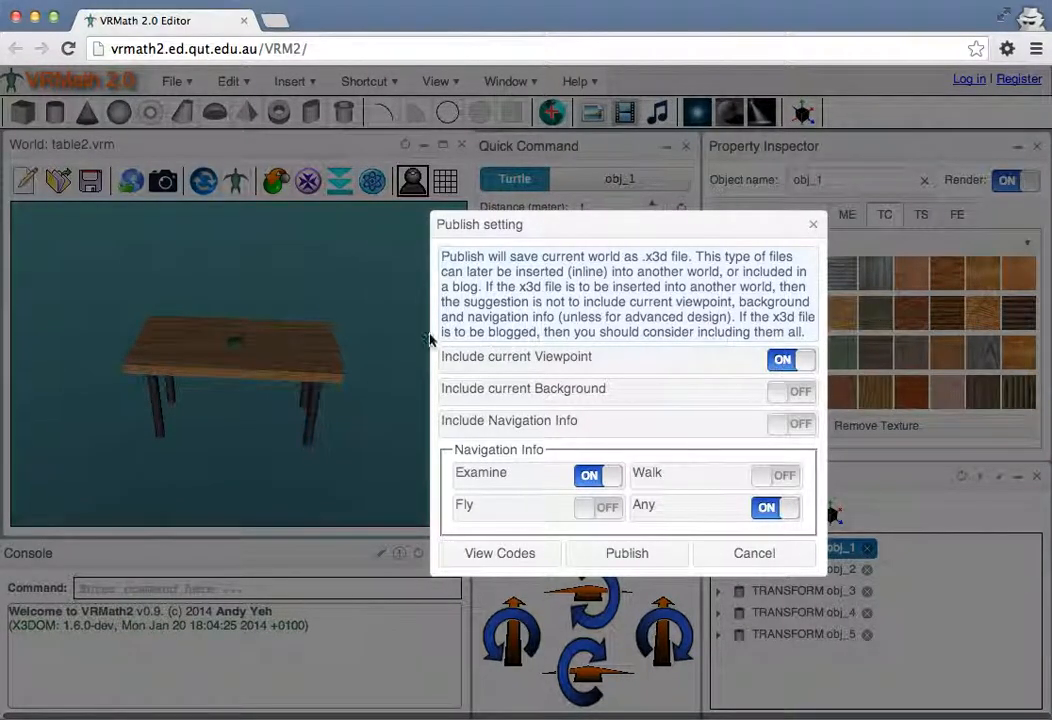
{"action": "left_click", "coordinate": [789, 392]}
{"action": "left_click", "coordinate": [789, 424]}
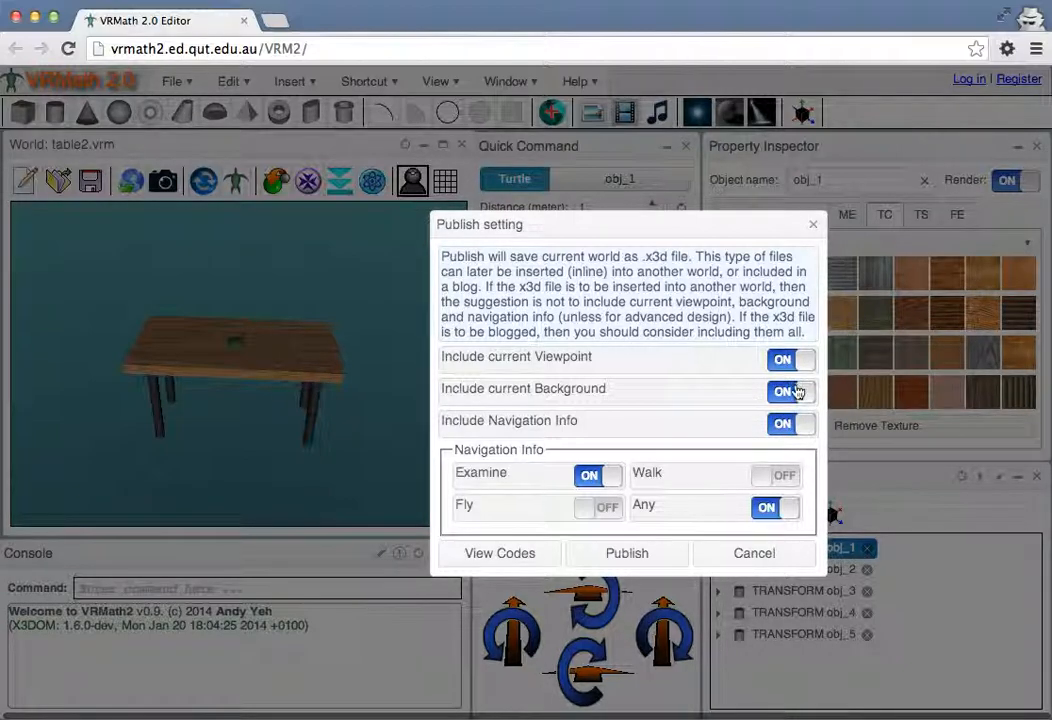
Proceed to publish the world as an .x3d file, choose the home x3d folder, and cancel without saving
{"action": "left_click", "coordinate": [620, 553]}
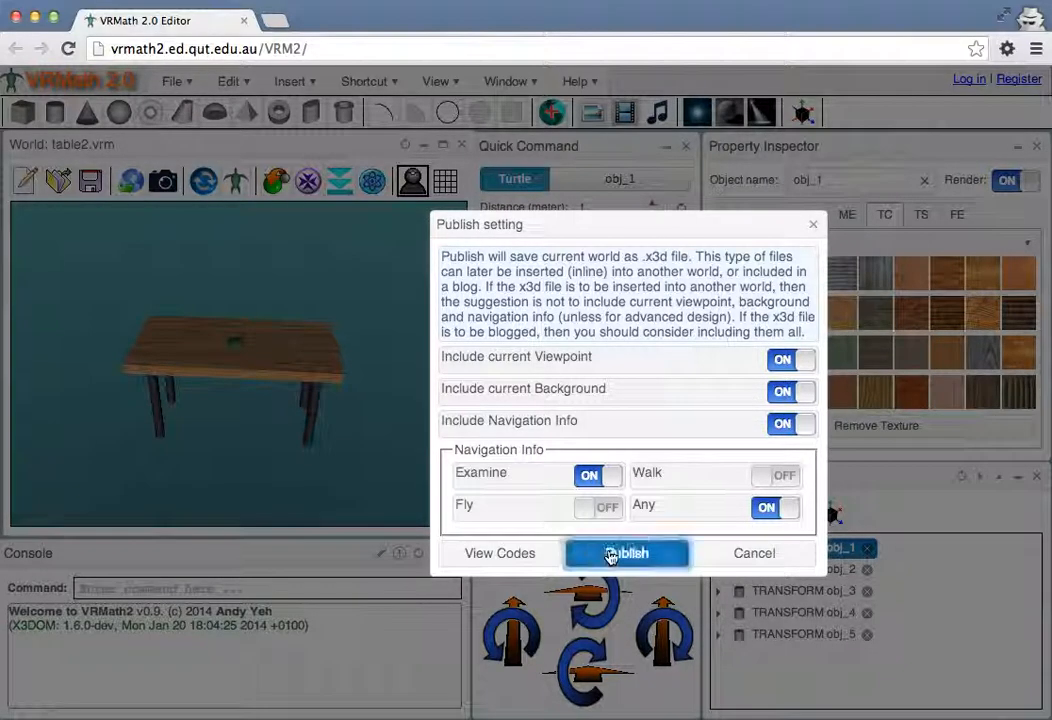
{"action": "left_click", "coordinate": [333, 331]}
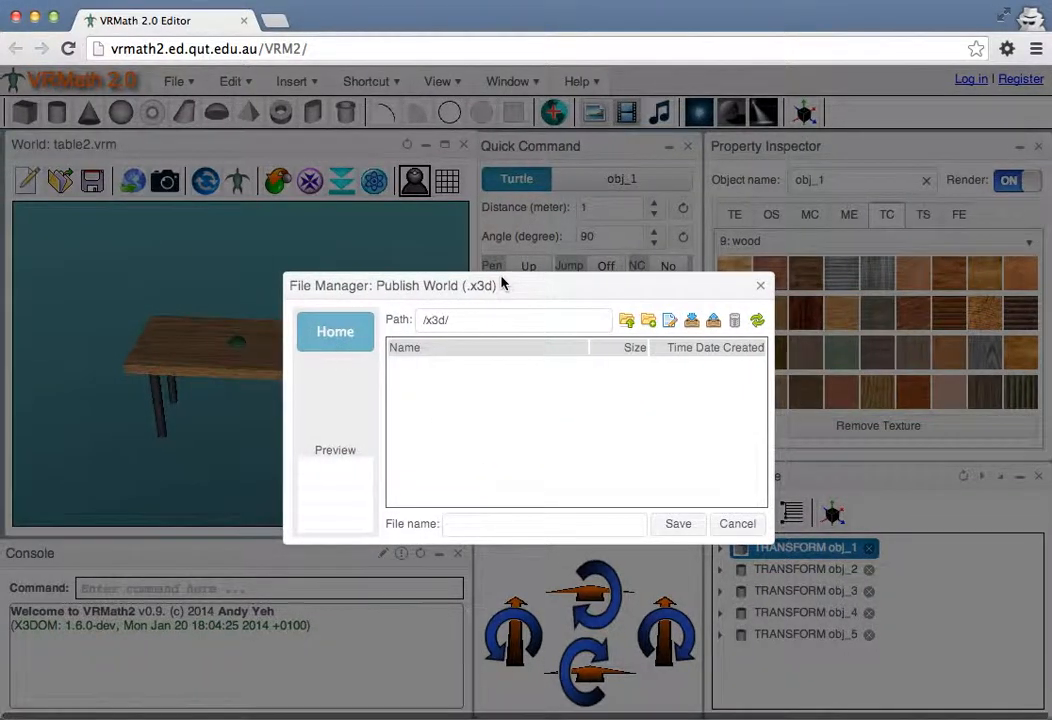
{"action": "left_click_drag", "start_coordinate": [507, 283], "coordinate": [553, 269]}
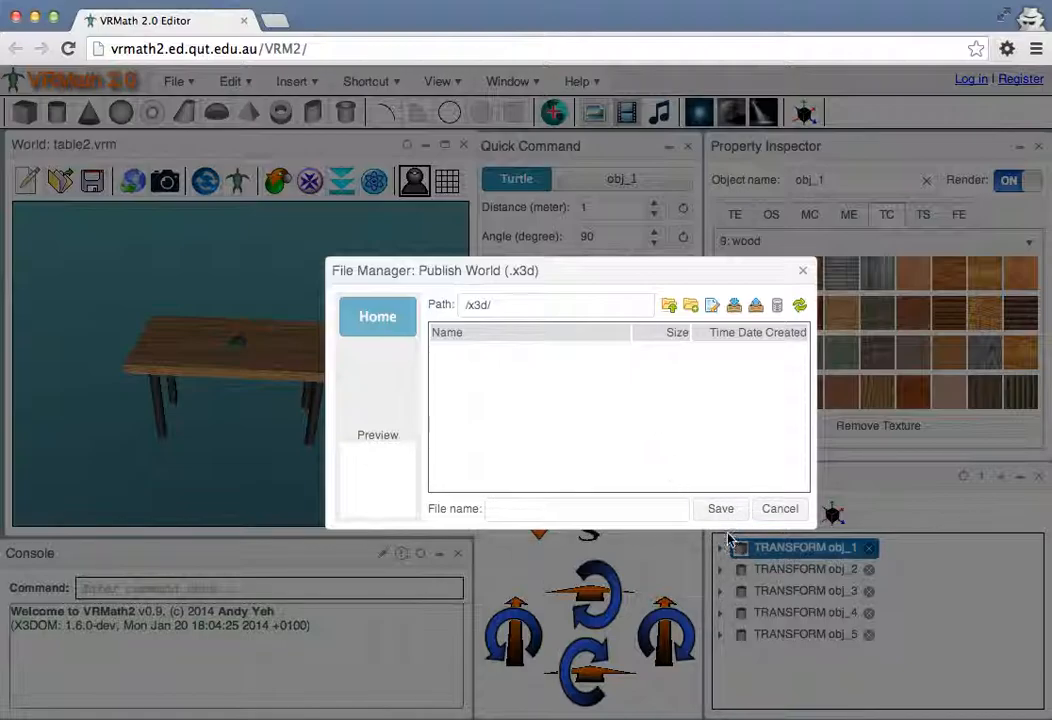
{"action": "left_click", "coordinate": [778, 511]}
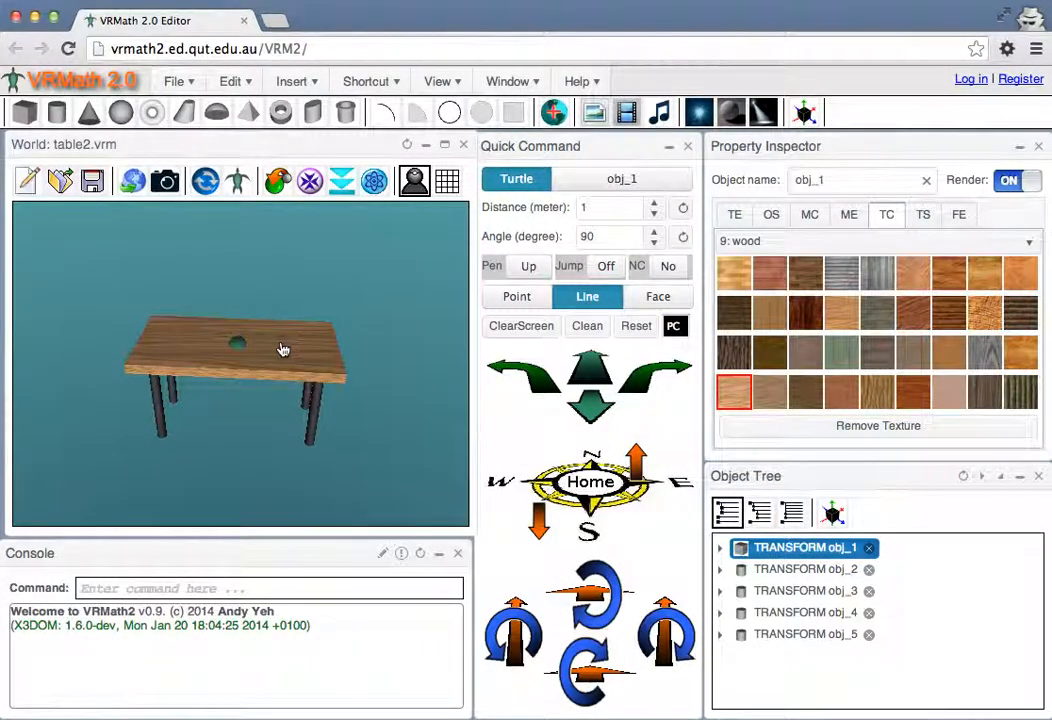
Take a screenshot of the world with the table seen at an angle from one of its corners
{"action": "mouse_move", "coordinate": [355, 371]}
{"action": "left_mouse_down"}
{"action": "mouse_move", "coordinate": [298, 362]}
{"action": "mouse_move", "coordinate": [347, 364]}
{"action": "left_mouse_up"}
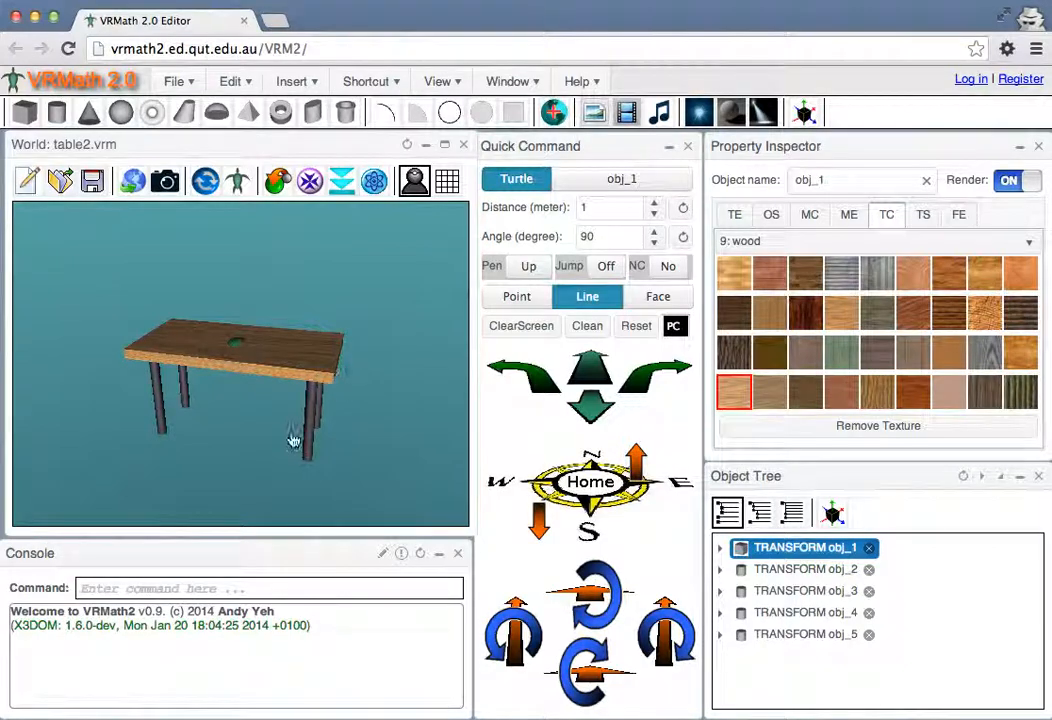
{"action": "scroll", "coordinate": [169, 252], "scroll_direction": "right", "scroll_amount": 1}
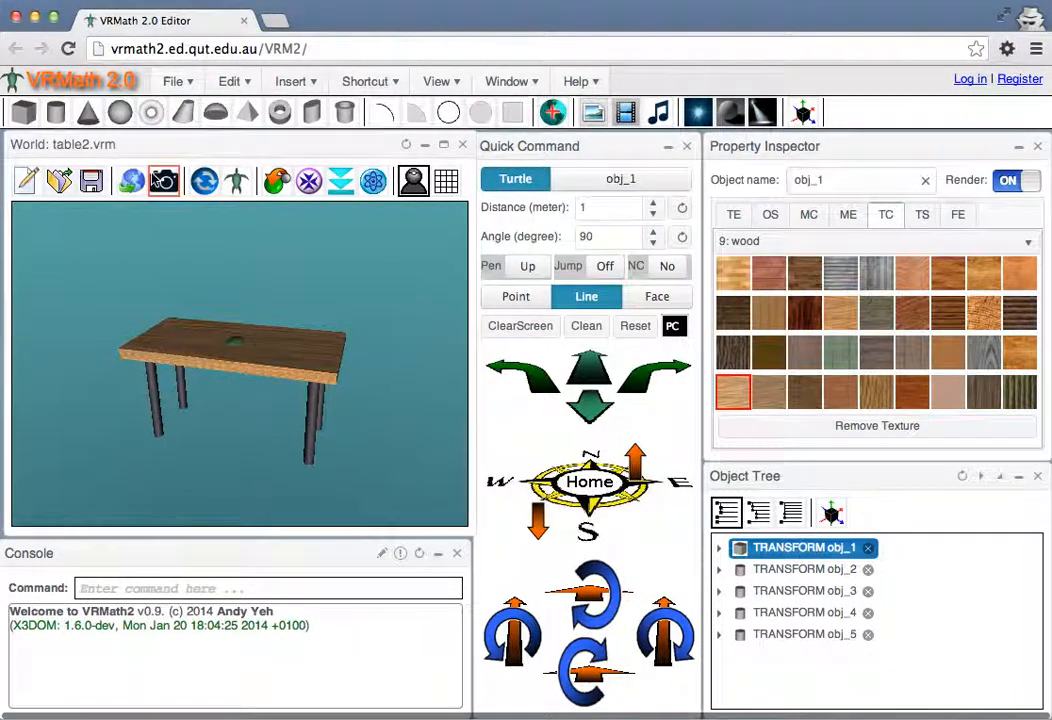
{"action": "left_click_drag", "start_coordinate": [236, 330], "coordinate": [249, 420]}
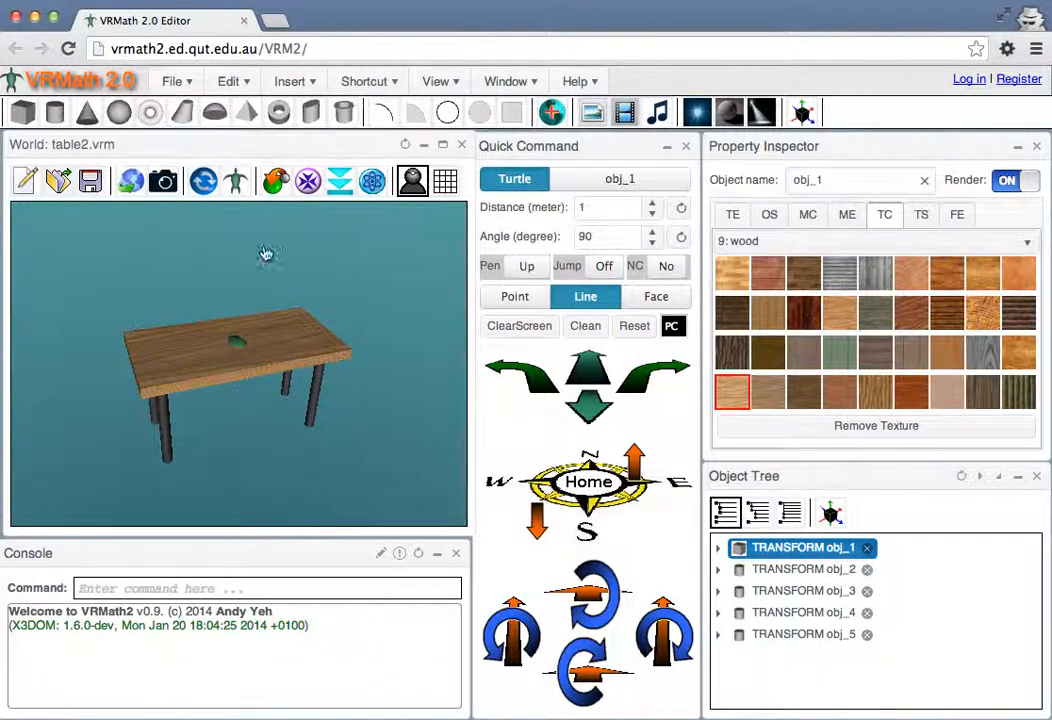
{"action": "left_click_drag", "start_coordinate": [227, 399], "coordinate": [158, 380]}
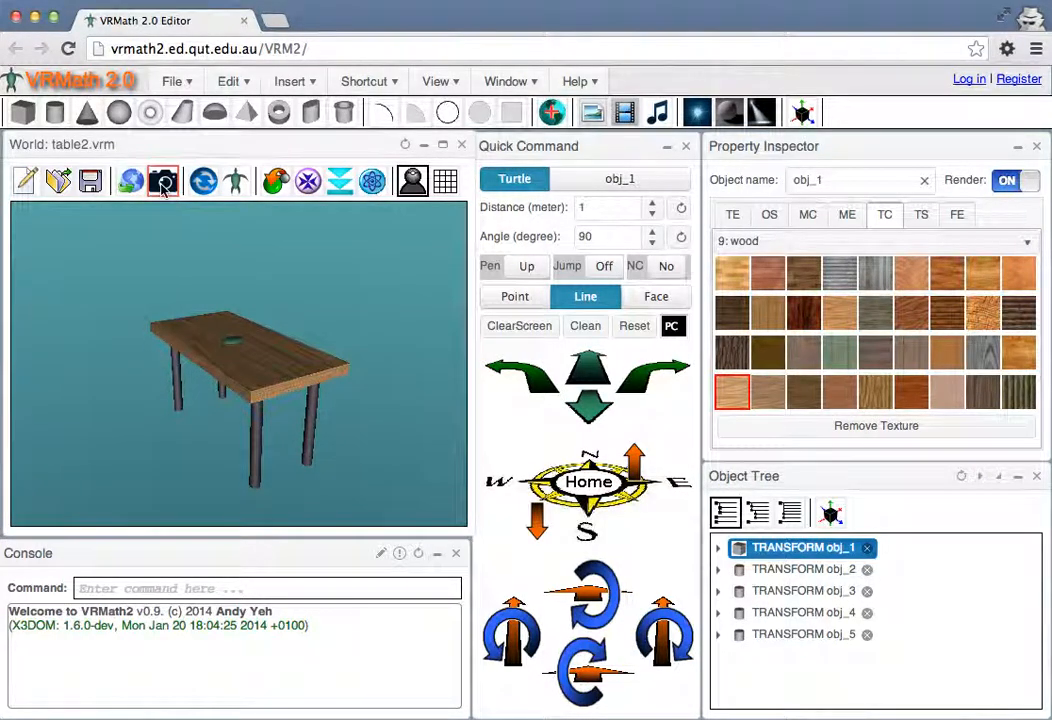
{"action": "left_click", "coordinate": [163, 183]}
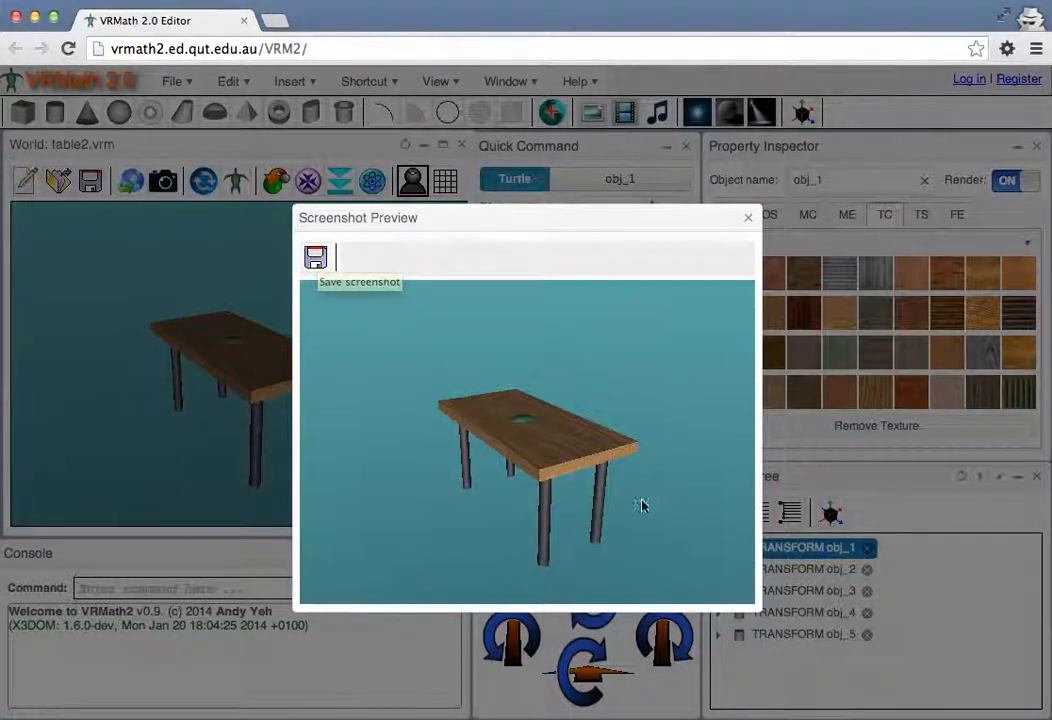
Save the screenshot as table1.png in the image folder
{"action": "left_click", "coordinate": [317, 258]}
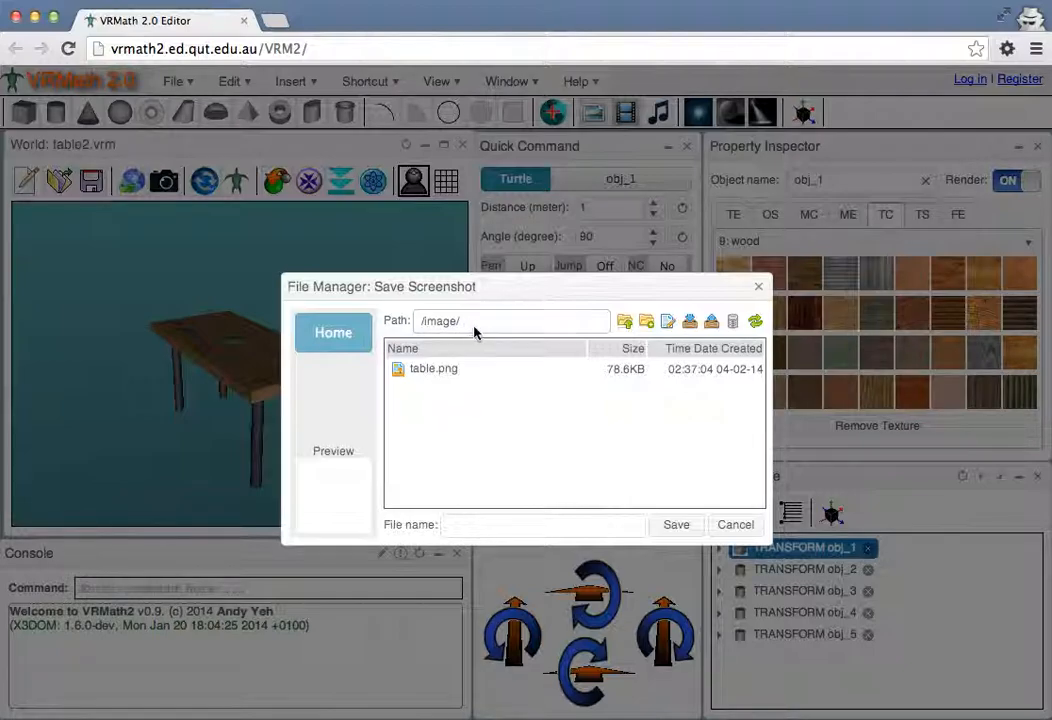
{"action": "left_click", "coordinate": [481, 521]}
{"action": "left_click", "coordinate": [451, 369]}
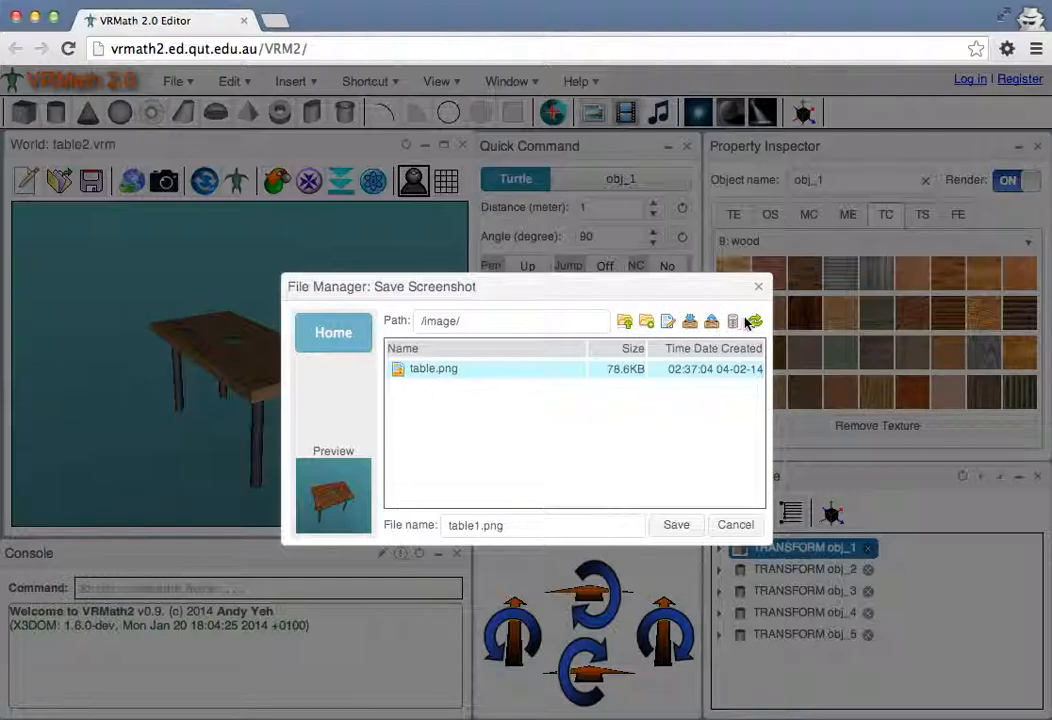
{"action": "left_click", "coordinate": [676, 528]}
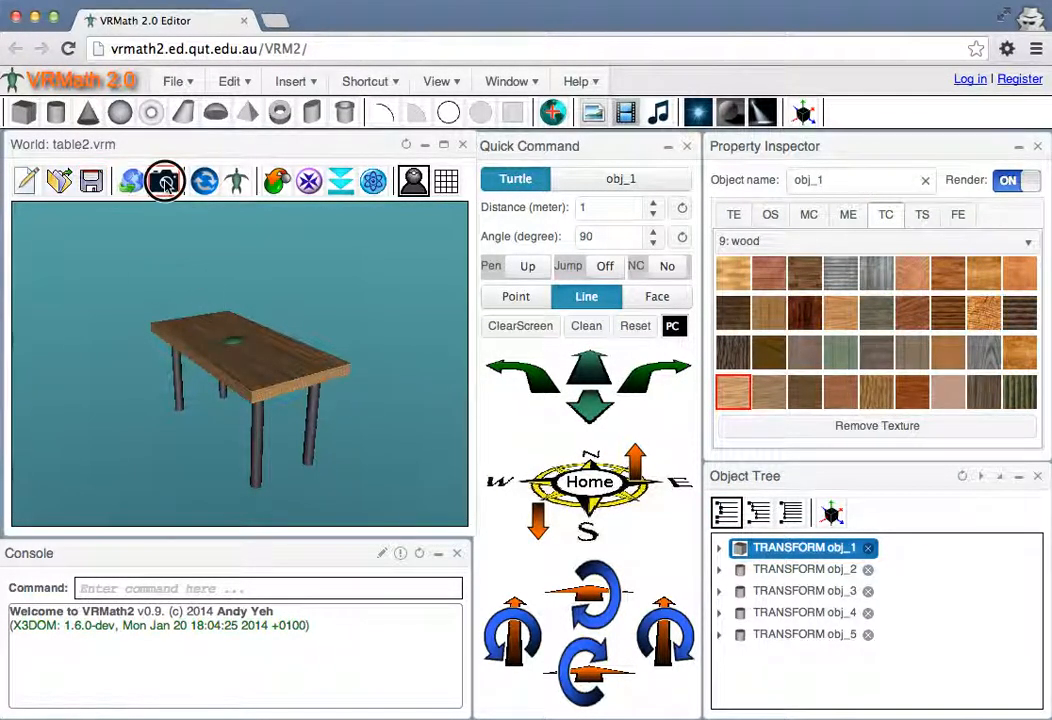
Take another screenshot, compare the previews of table1.png and table.png in the image folder, and close without saving
{"action": "left_click", "coordinate": [164, 180]}
{"action": "left_click", "coordinate": [315, 257]}
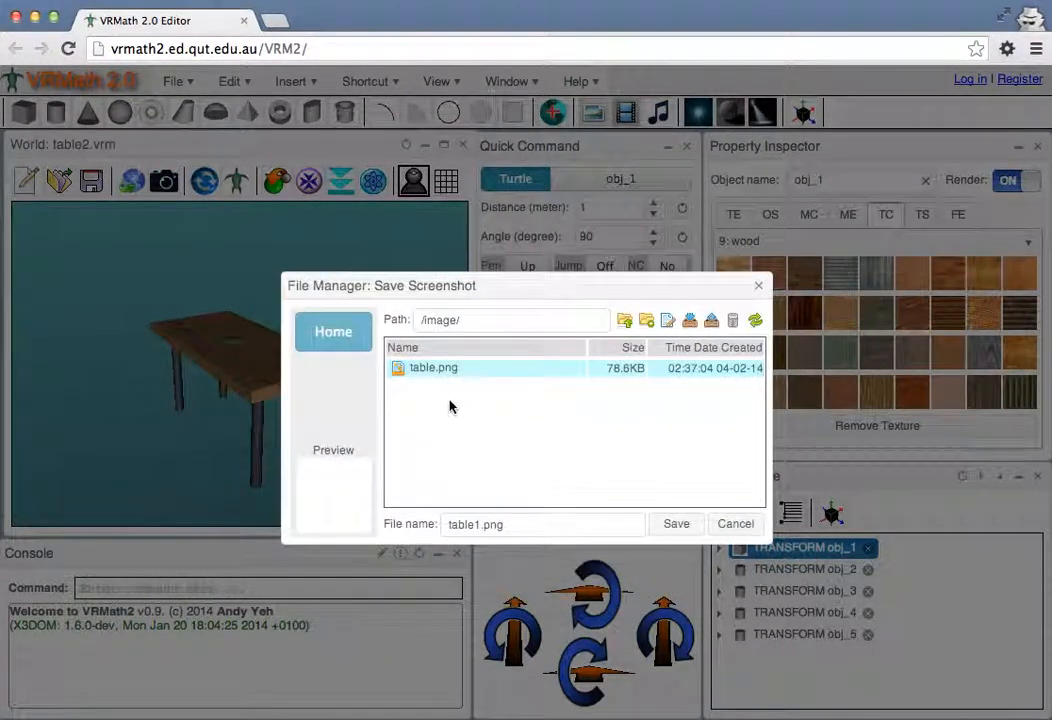
{"action": "left_click", "coordinate": [452, 391]}
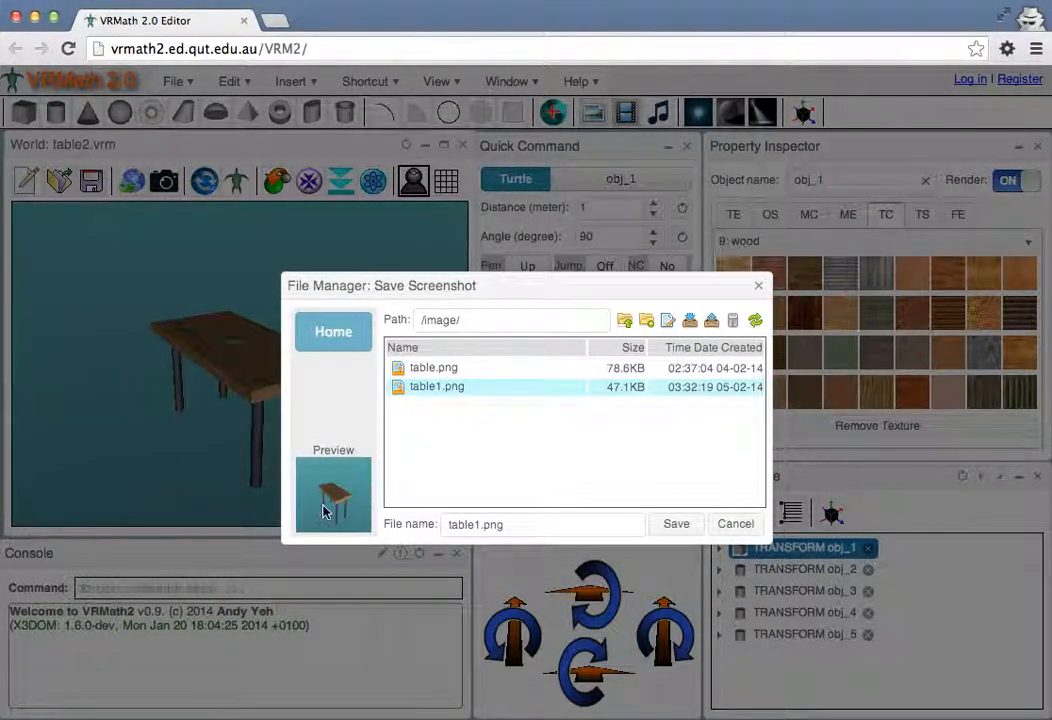
{"action": "left_click", "coordinate": [442, 368]}
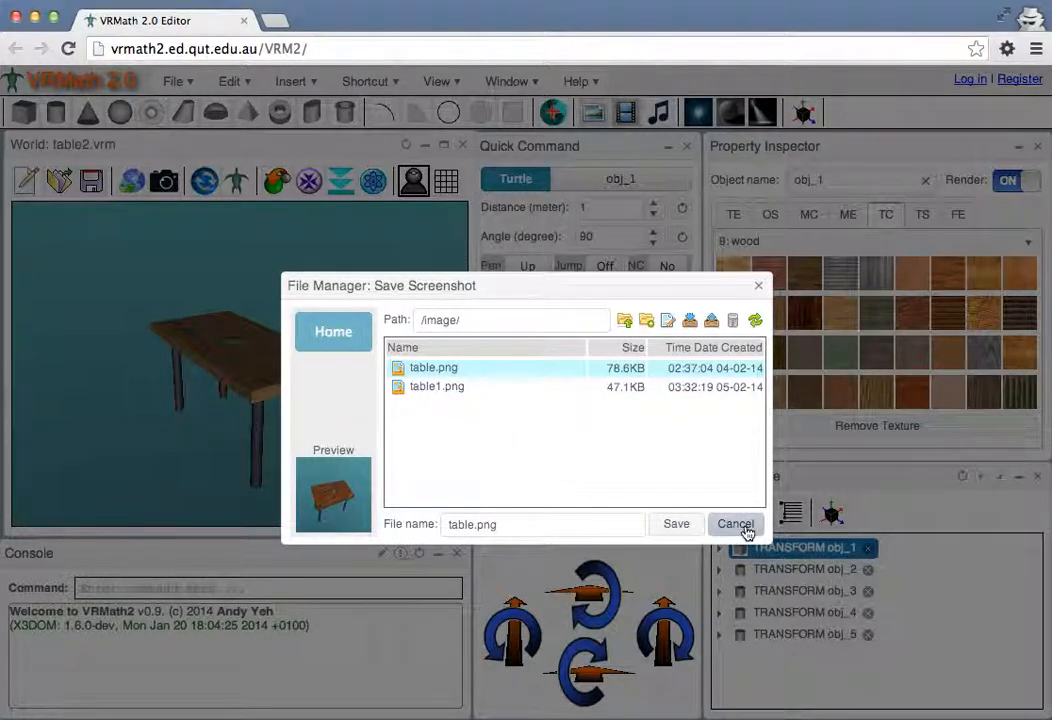
{"action": "left_click", "coordinate": [420, 387]}
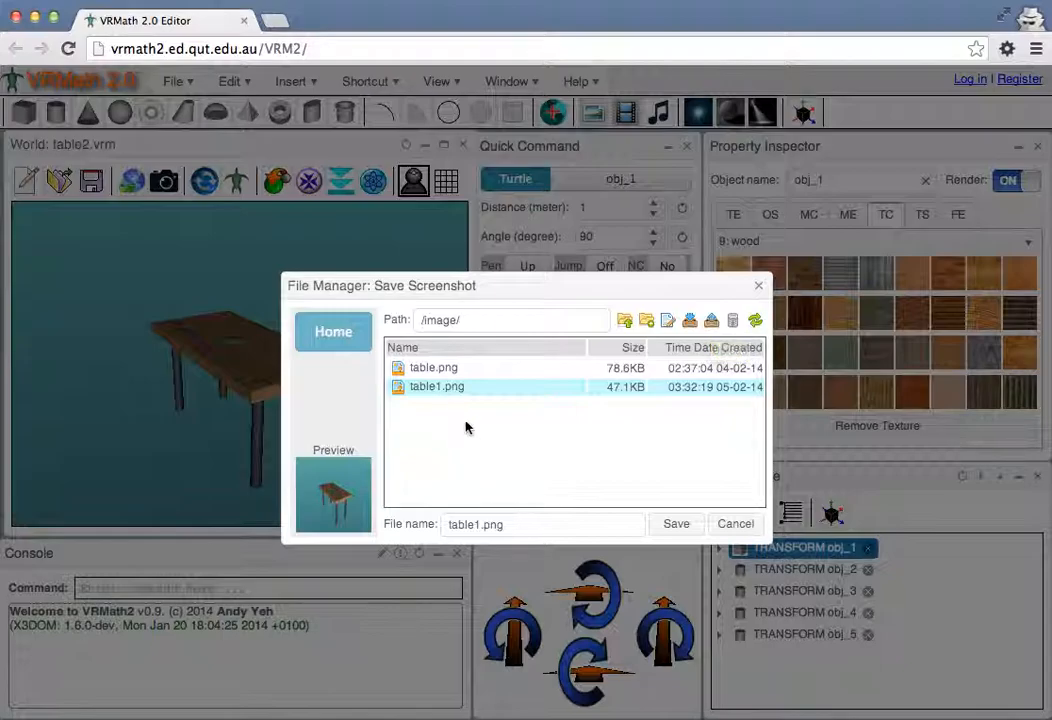
{"action": "left_click", "coordinate": [747, 530]}
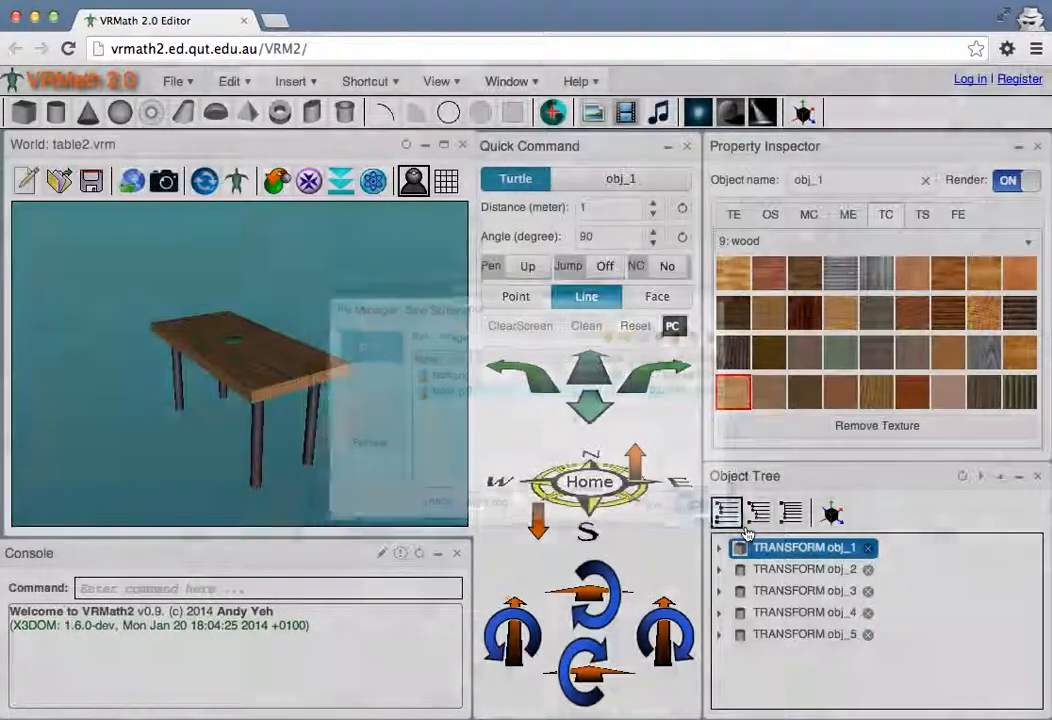
{"action": "left_click_drag", "start_coordinate": [277, 312], "coordinate": [240, 330]}
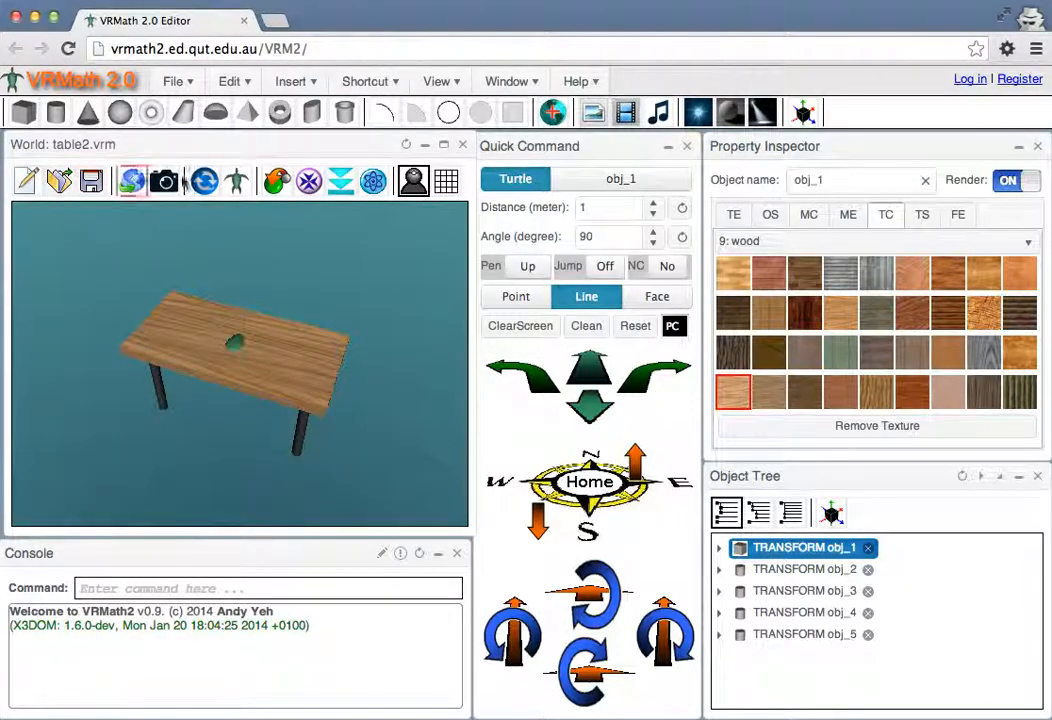